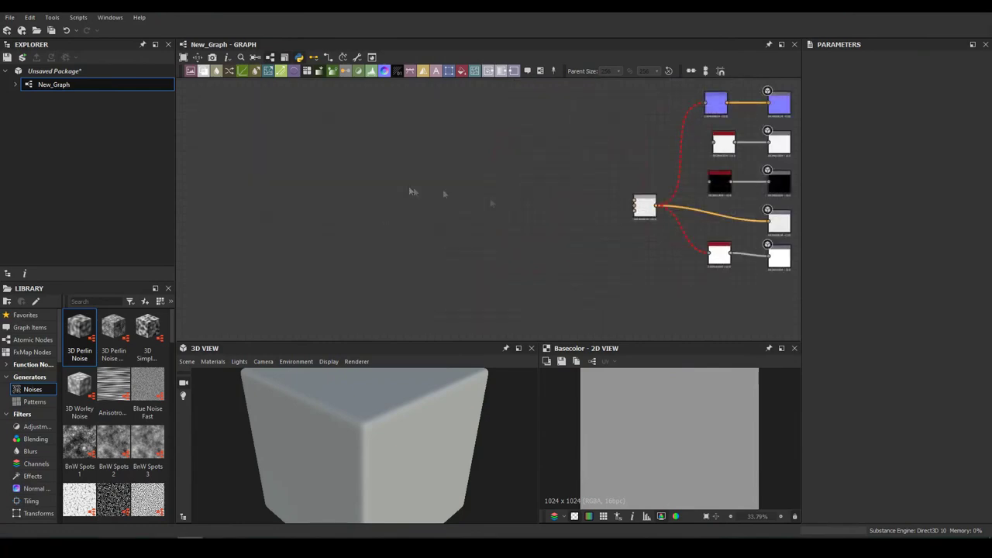
Zoom the graph view in on the newly added Shape node.
scroll(476, 240, up, 1)
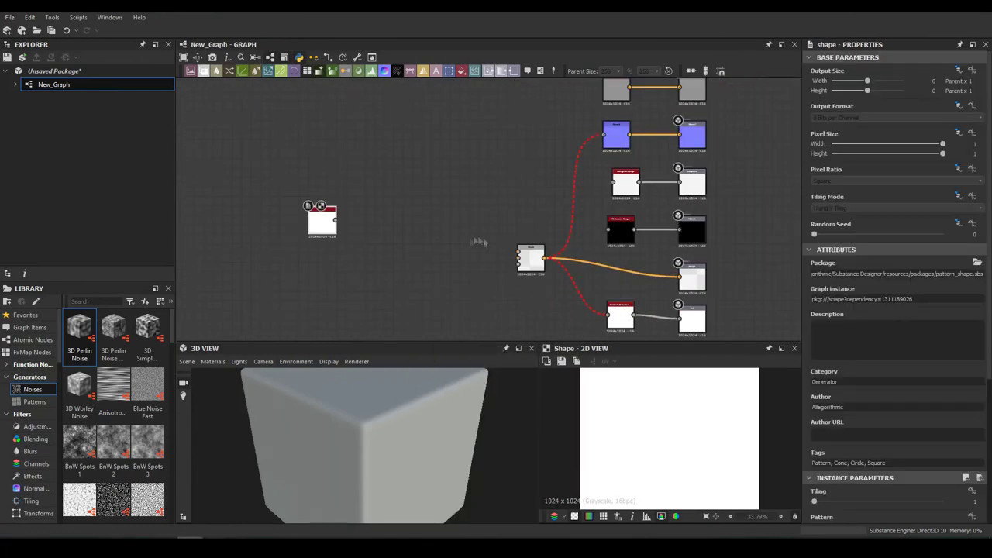
Switch the 3D preview mesh to a flat plane and tilt it to a flatter angle.
middle_drag(476, 239, 605, 228)
right_click(233, 403)
click(263, 407)
drag(400, 446, 317, 432)
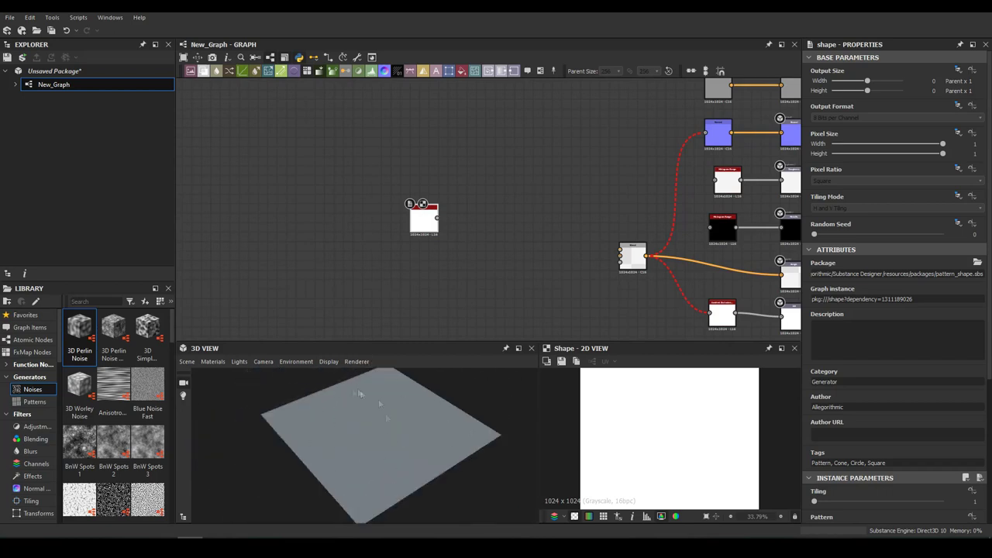
drag(385, 414, 411, 434)
Set the Shape pattern to Ridged Bell and add a Levels node after it.
middle_drag(425, 229, 493, 217)
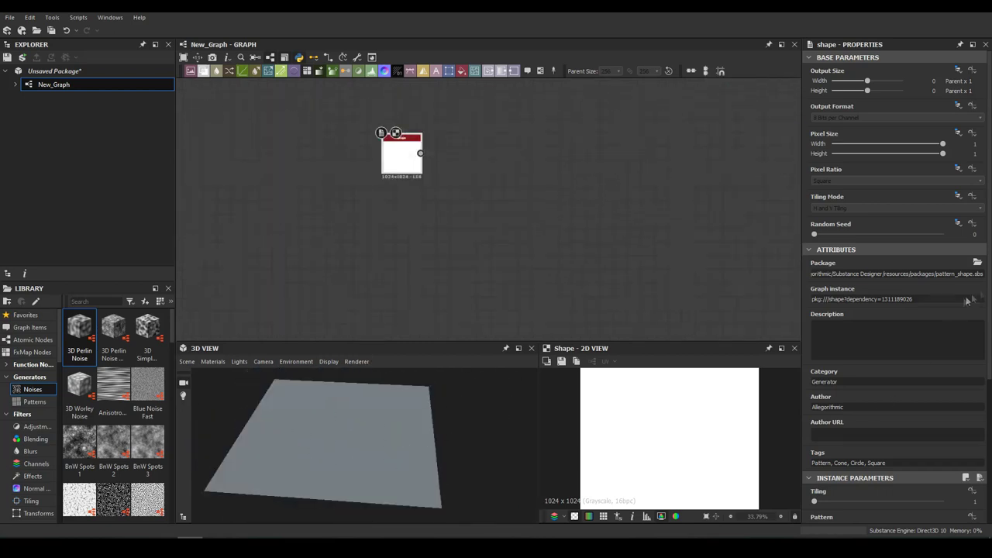
scroll(967, 301, down, 3)
click(897, 318)
click(837, 345)
middle_drag(406, 112, 308, 147)
drag(323, 190, 324, 192)
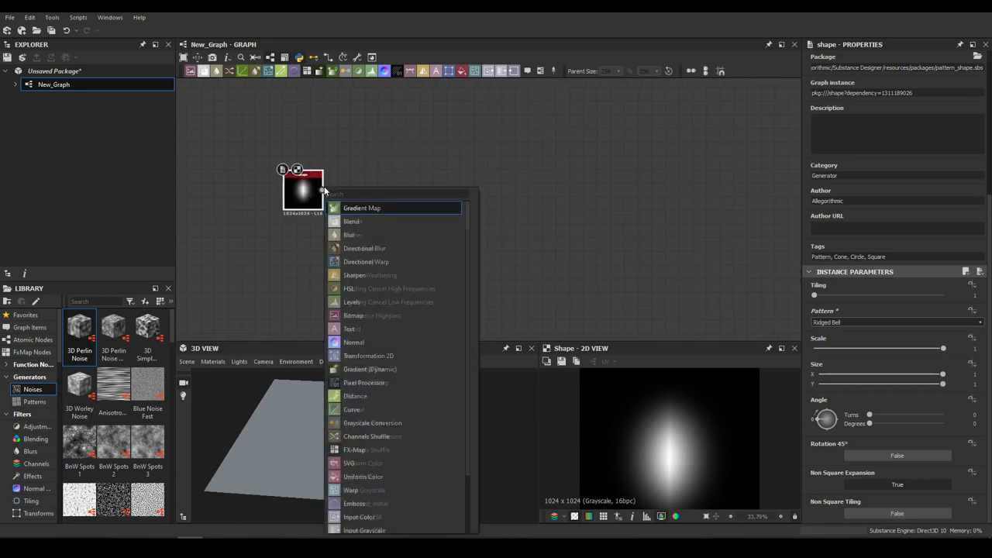
click(352, 302)
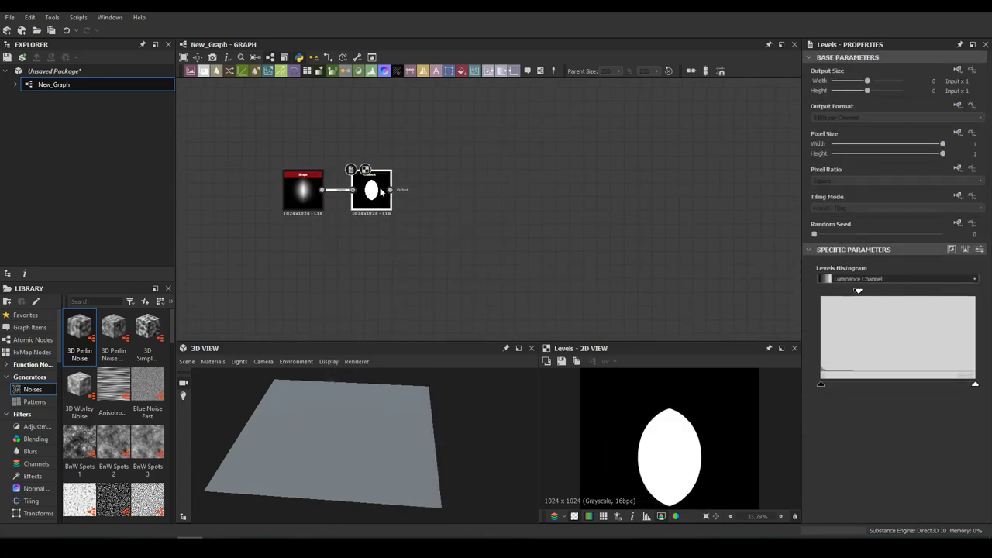
Add a Directional Warp after Levels, driven by a connected Gradient Radial node.
drag(507, 208, 387, 194)
click(411, 203)
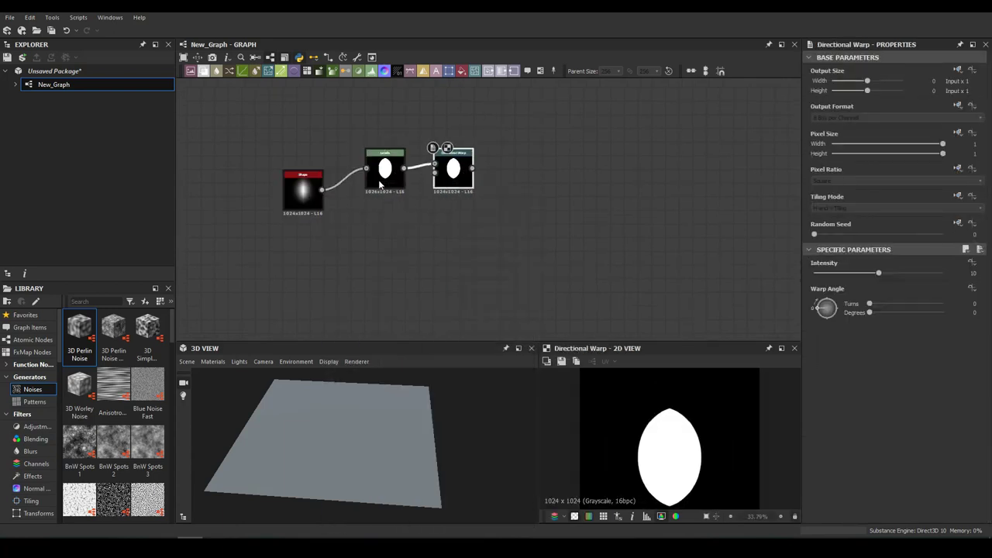
scroll(465, 225, up, 2)
scroll(116, 411, down, 5)
drag(147, 469, 354, 124)
scroll(388, 217, down, 1)
drag(323, 162, 387, 273)
Tune the Directional Warp and Gradient Radial settings, then branch a Bevel from the warp output.
click(414, 268)
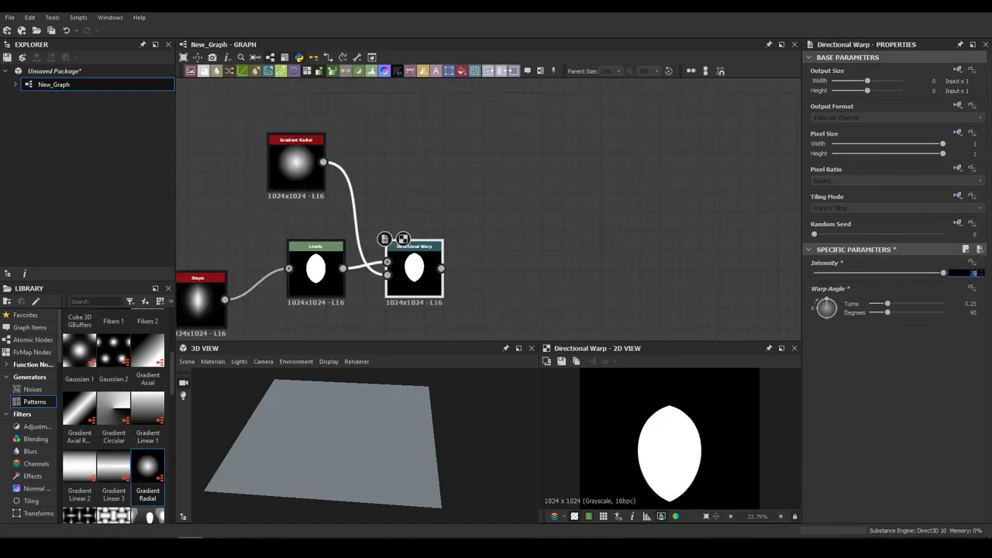
middle_drag(434, 310, 478, 224)
click(339, 89)
scroll(891, 310, down, 2)
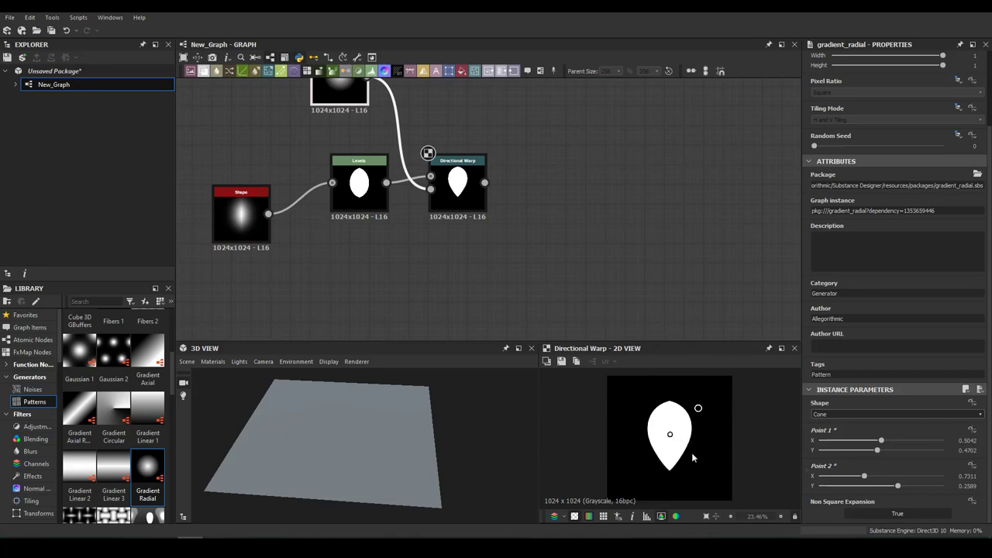
click(469, 194)
middle_drag(578, 177, 501, 200)
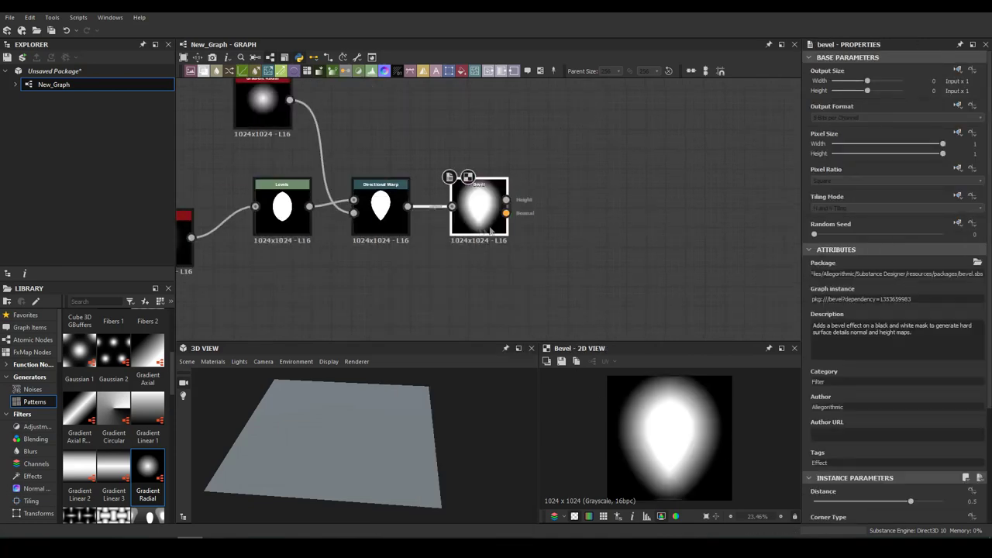
Lower the Bevel Distance to narrow the petal and add a Levels node after it.
drag(481, 200, 616, 198)
drag(907, 502, 865, 502)
key(space)
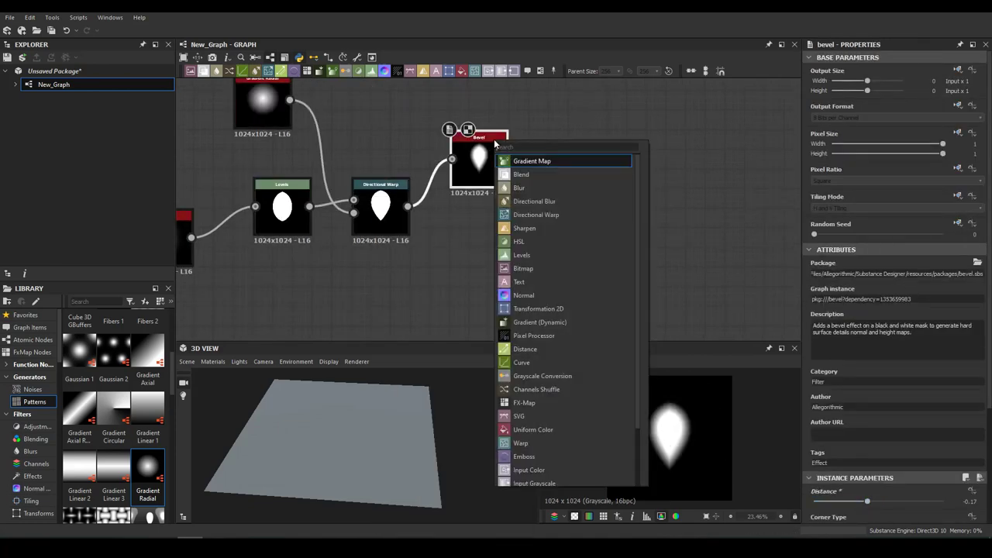
text(levels)
key(Return)
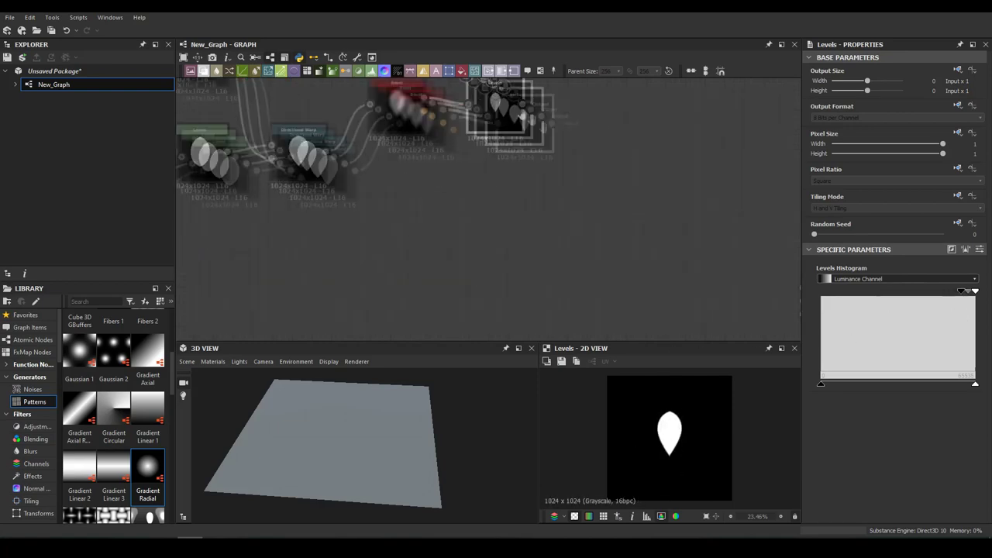
Add an Edge Detect node after the Levels node.
middle_drag(524, 211, 432, 189)
key(space)
text(edge)
key(Return)
scroll(807, 523, down, 5)
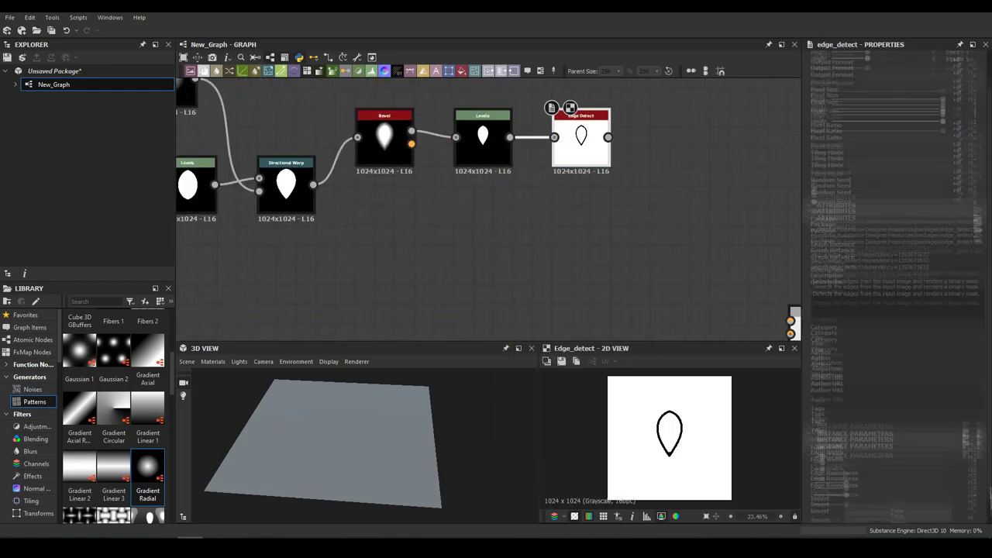
Combine the Directional Warp output with Edge Detect through a Blend node set to Multiply.
drag(312, 183, 418, 259)
text(blend)
key(Return)
key(f)
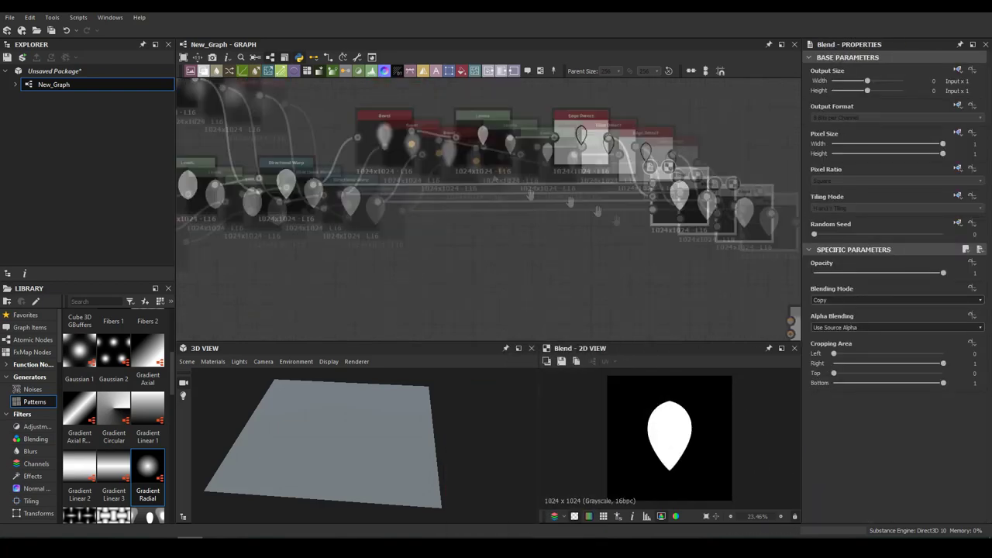
click(896, 300)
click(853, 325)
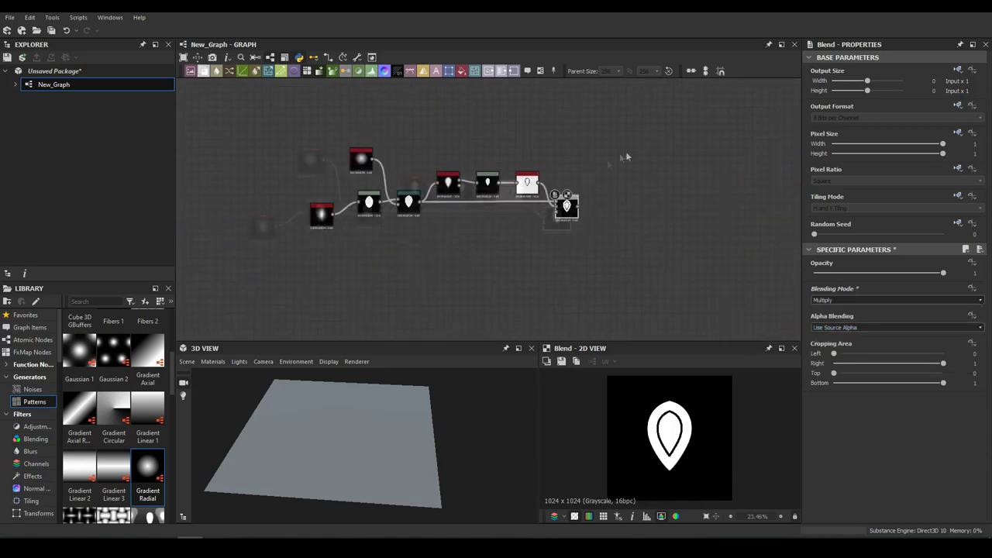
scroll(565, 201, up, 3)
click(567, 170)
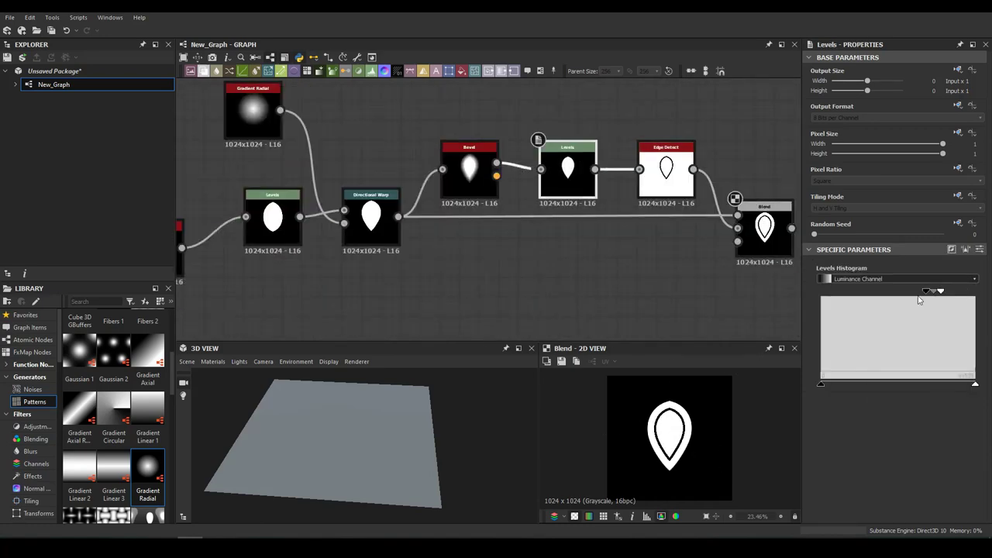
click(764, 226)
middle_drag(764, 227, 431, 172)
key(space)
Add a Splatter Circular node after Blend using the petal as its Image Input pattern.
text(splatter)
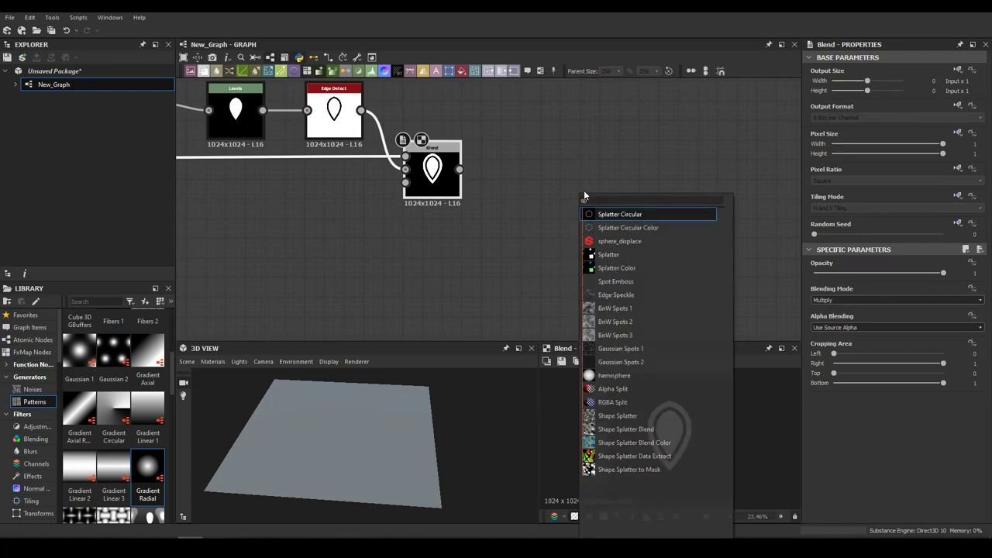
key(Return)
scroll(915, 419, down, 10)
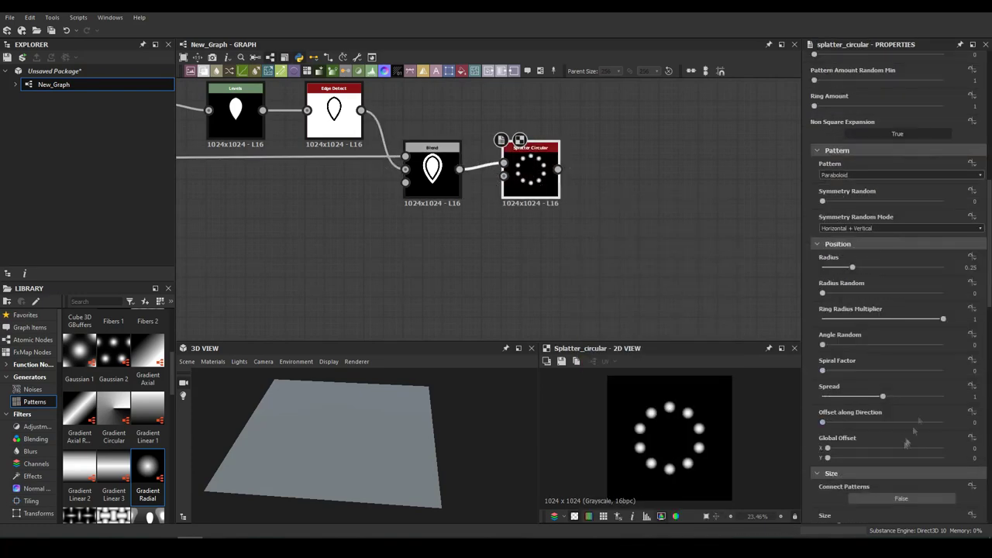
click(899, 175)
click(905, 330)
Insert a Transformation 2D node between the petal and the Splatter Circular.
key(space)
text(transform)
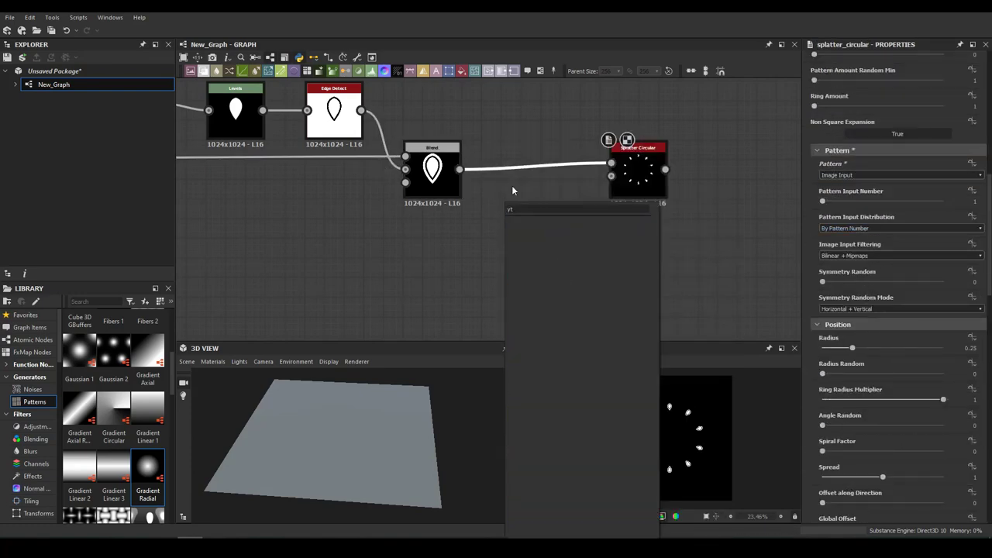
key(Return)
click(647, 183)
middle_drag(648, 183, 389, 180)
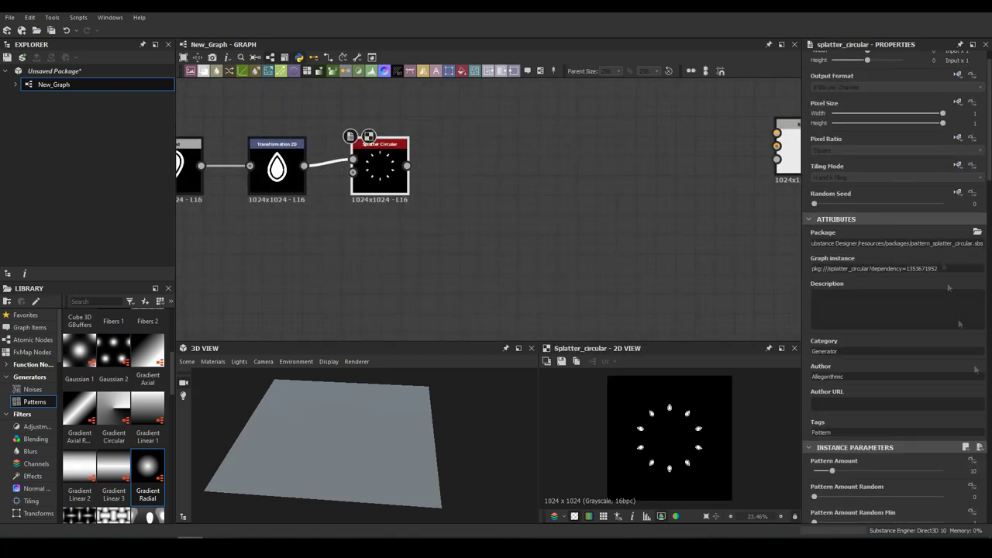
Set Splatter Circular Pattern Amount 4 and Radius 0.16, rotating the ring into a cross.
scroll(898, 263, down, 5)
scroll(915, 248, down, 3)
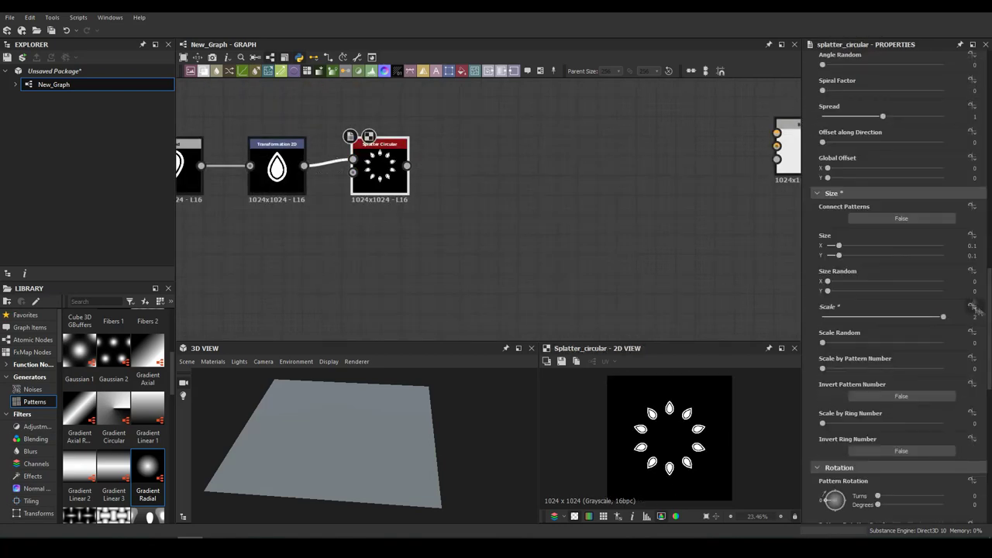
scroll(858, 217, up, 5)
scroll(832, 266, up, 4)
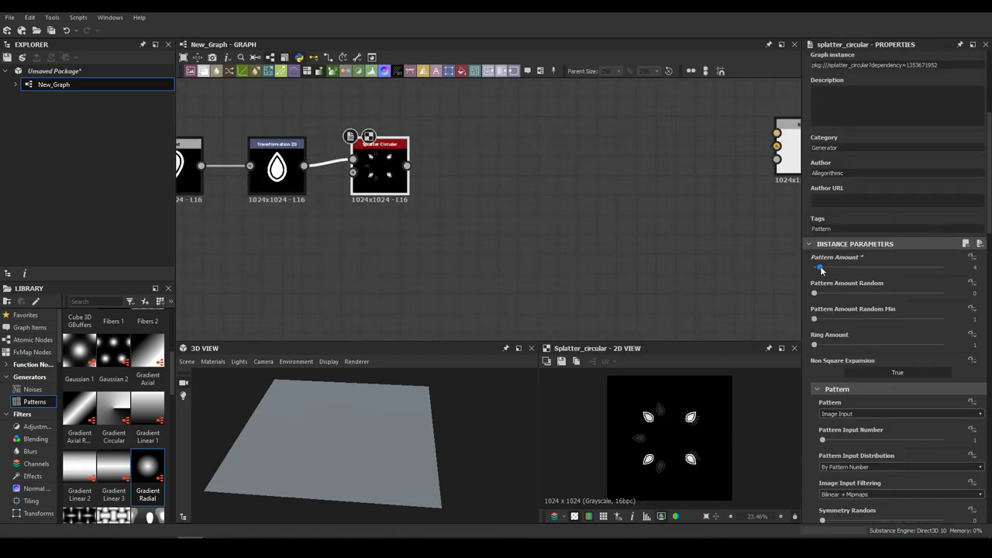
drag(824, 269, 819, 269)
scroll(899, 233, down, 4)
scroll(930, 194, down, 3)
scroll(899, 279, up, 2)
scroll(899, 279, up, 2)
scroll(900, 279, up, 2)
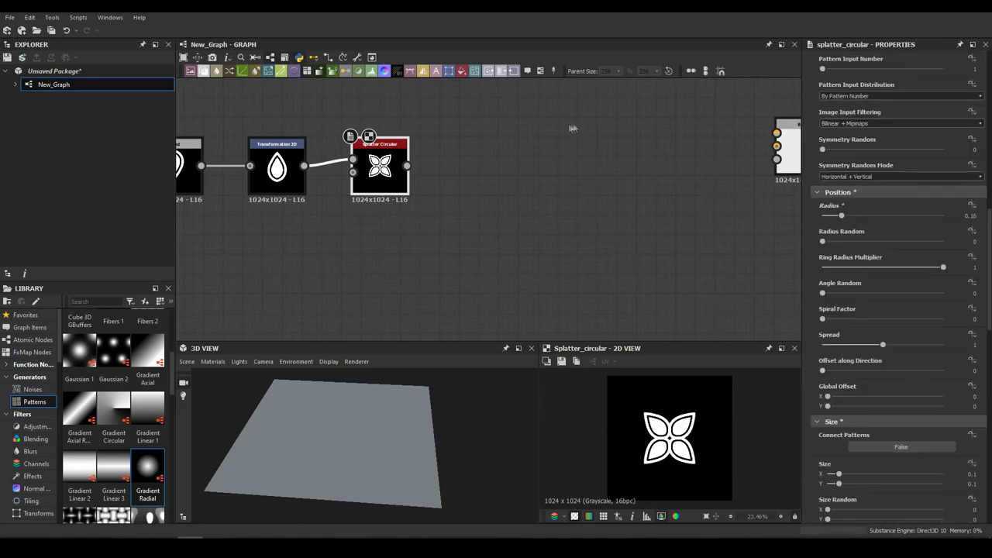
middle_drag(606, 183, 604, 197)
scroll(899, 256, down, 5)
click(834, 250)
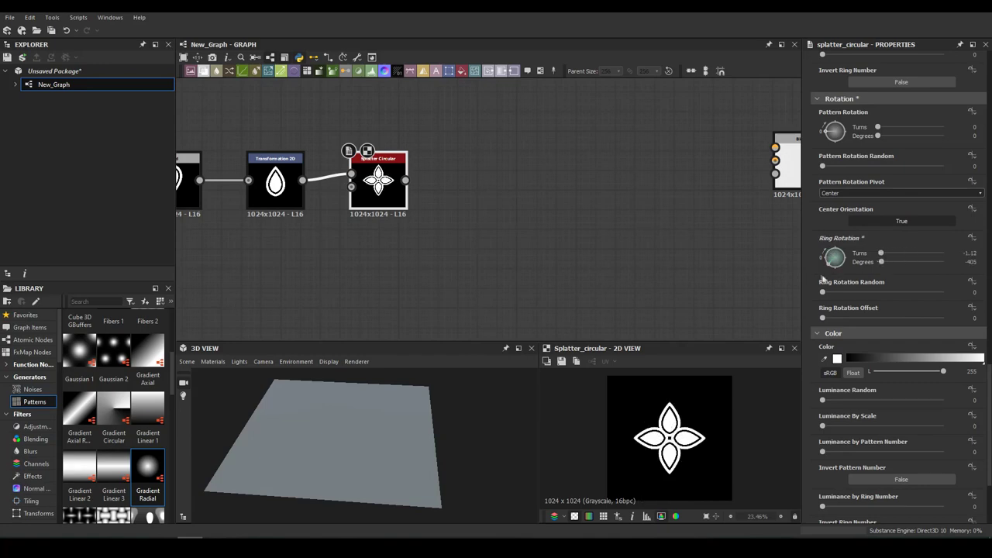
Add a Transformation 2D node after the Splatter Circular output.
mouse_move(310, 194)
middle_down()
mouse_move(457, 171)
mouse_move(432, 188)
mouse_move(542, 236)
middle_up()
scroll(543, 236, up, 2)
mouse_move(684, 205)
middle_down()
mouse_move(724, 84)
mouse_move(692, 140)
middle_up()
drag(415, 226, 531, 221)
click(547, 227)
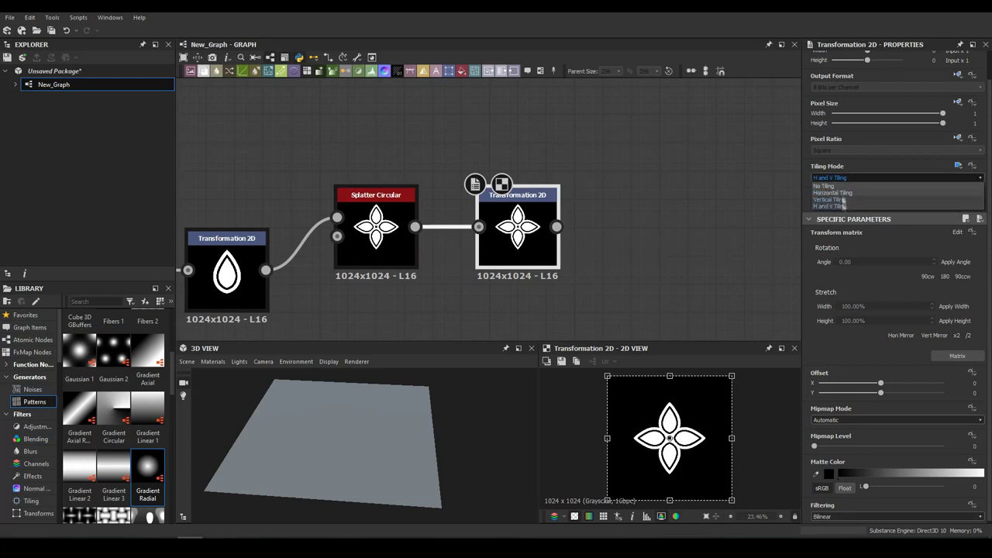
Shrink the flower into the top-left corner and add a Mirror Grayscale node after it.
drag(734, 502, 644, 423)
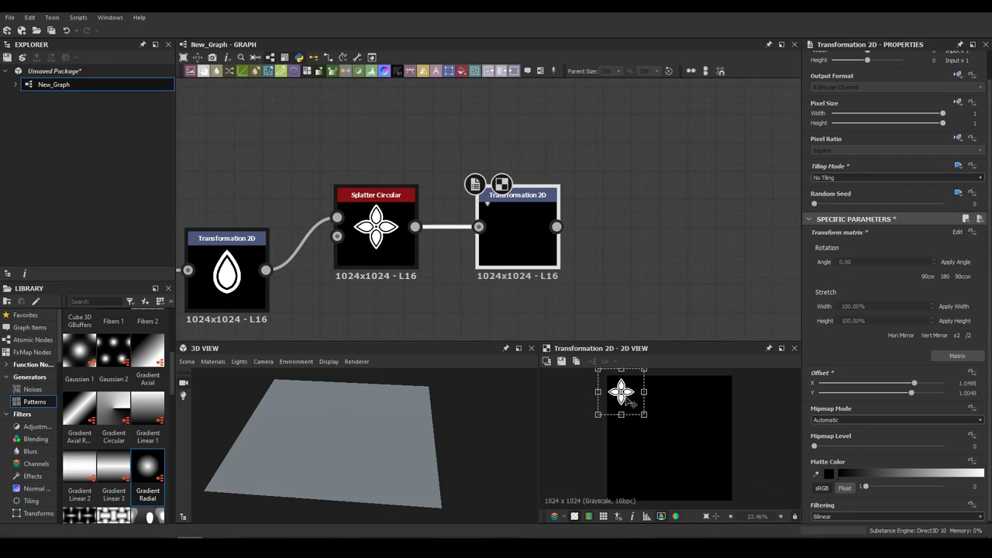
middle_drag(555, 219, 416, 152)
drag(417, 152, 543, 194)
text(mirror)
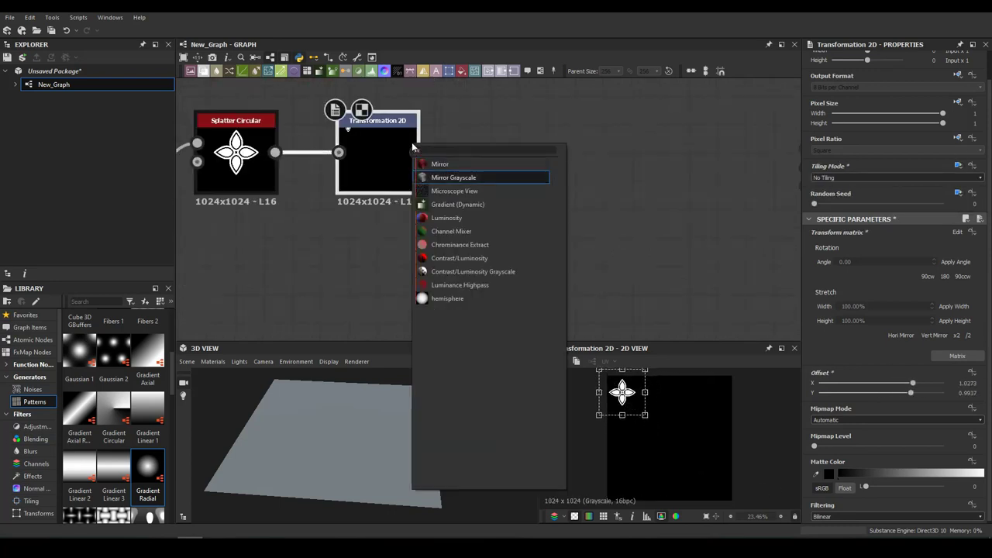
click(541, 174)
Duplicate the Mirror Grayscale node and chain the copy after the first.
key(ctrl+d)
click(648, 155)
middle_drag(648, 155, 567, 130)
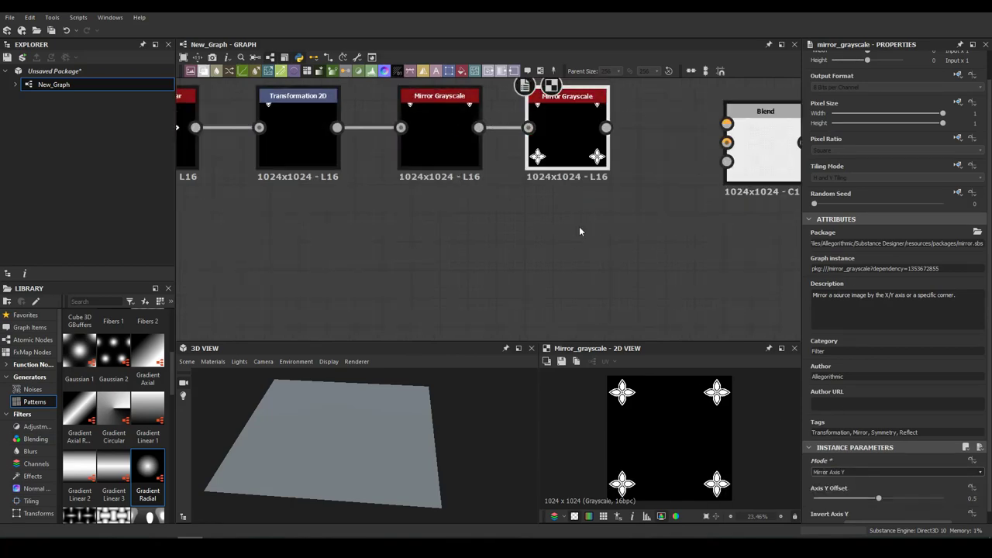
scroll(579, 230, down, 3)
mouse_move(573, 217)
middle_down()
mouse_move(620, 217)
mouse_move(680, 125)
middle_up()
scroll(658, 206, up, 2)
key(space)
Add a Shape at scale just under 1 and a second Shape as a Disc at about 0.3.
text(sha)
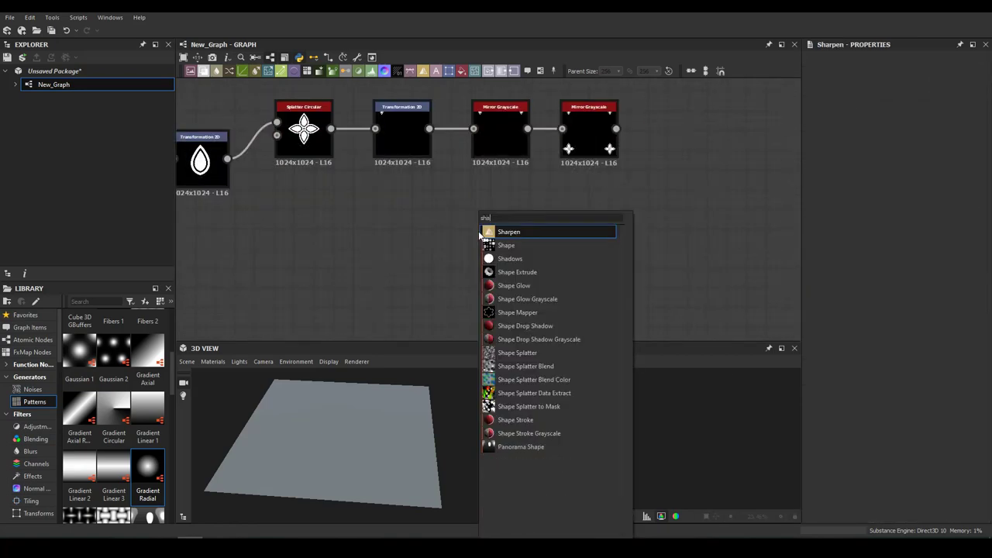
click(505, 245)
drag(944, 437, 941, 439)
key(space)
text(sha)
key(Return)
click(896, 409)
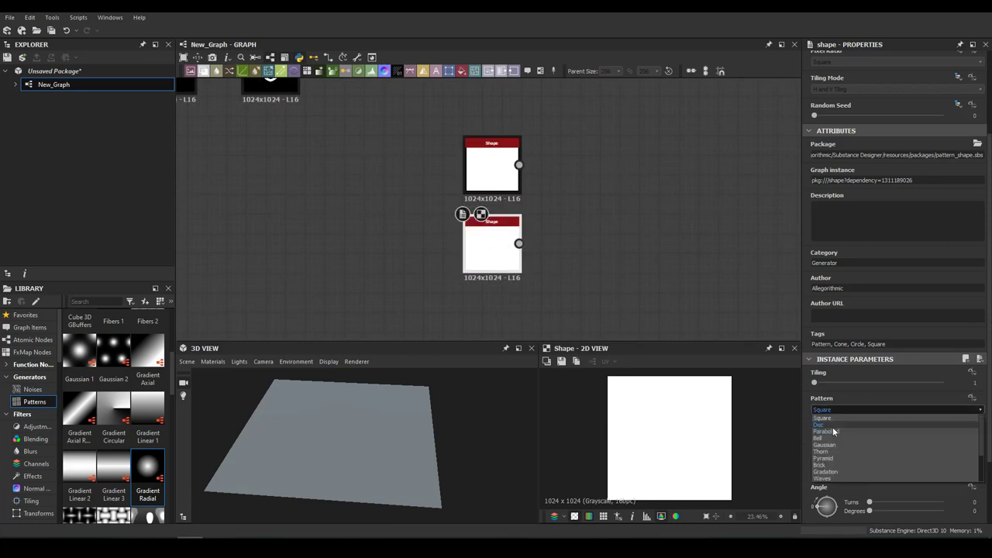
click(837, 418)
drag(944, 436, 853, 434)
Add a Transformation 2D after the disc and combine both shapes in a Subtract Blend.
key(space)
text(transf)
key(Return)
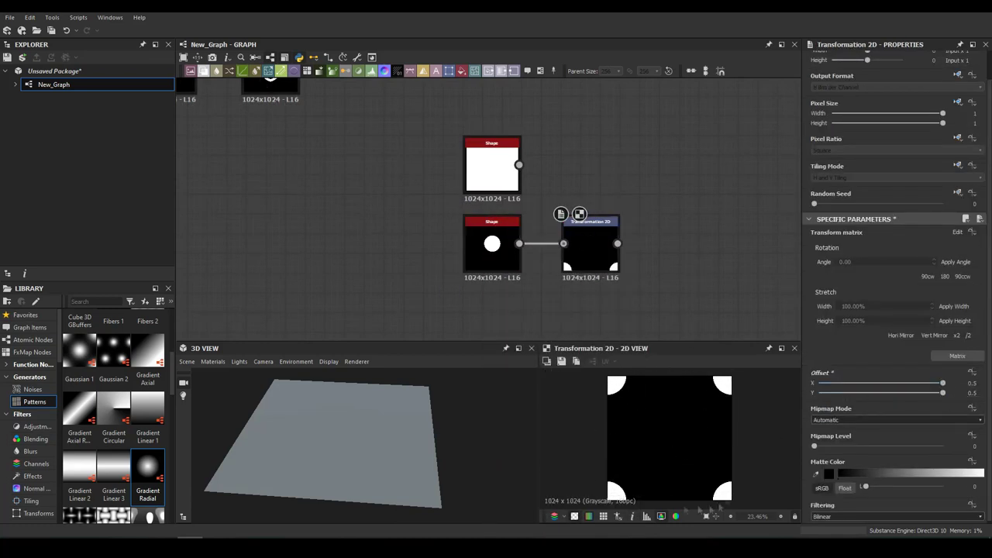
key(space)
text(blend)
key(Return)
click(833, 300)
click(834, 306)
click(833, 300)
click(833, 318)
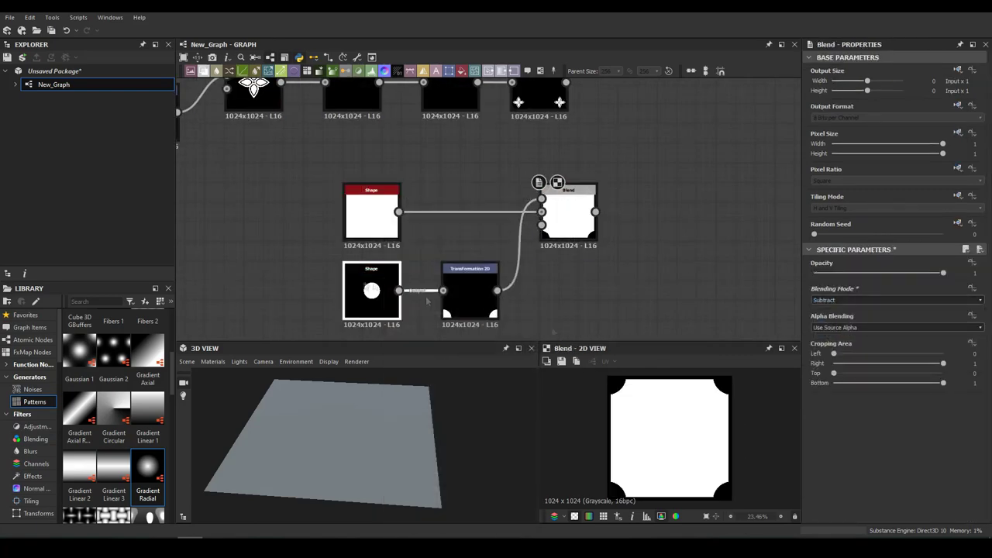
Reduce the Bevel Distance to about 0.23, then chain Levels and a Blend node after it.
click(366, 287)
click(865, 501)
click(512, 240)
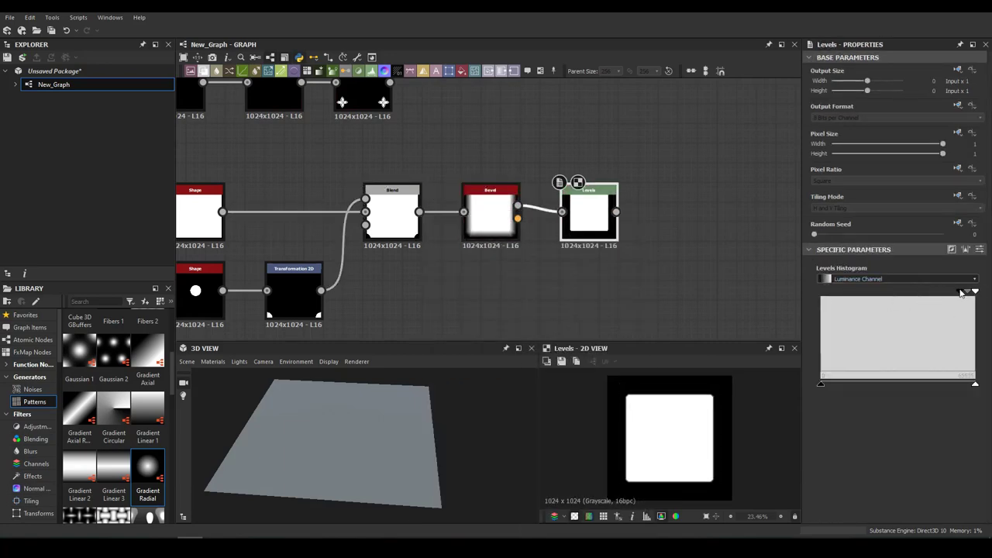
click(478, 221)
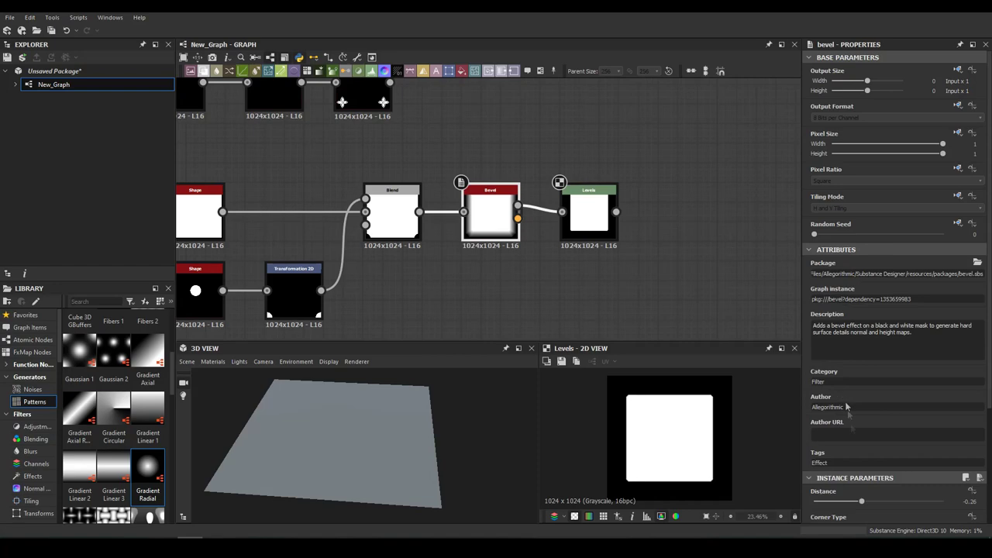
right_click(586, 220)
click(613, 249)
click(531, 320)
middle_drag(580, 255, 458, 181)
Feed the Levels output into a Blend set to Subtract to hollow out the frame.
mouse_move(408, 259)
mouse_down()
mouse_move(563, 257)
mouse_move(566, 161)
mouse_up()
click(895, 300)
click(837, 325)
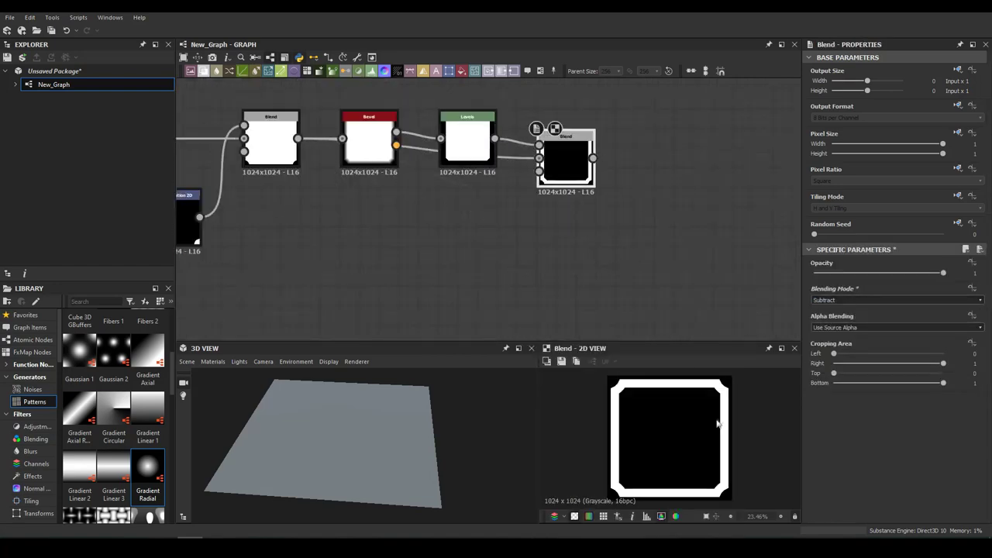
scroll(764, 386, up, 1)
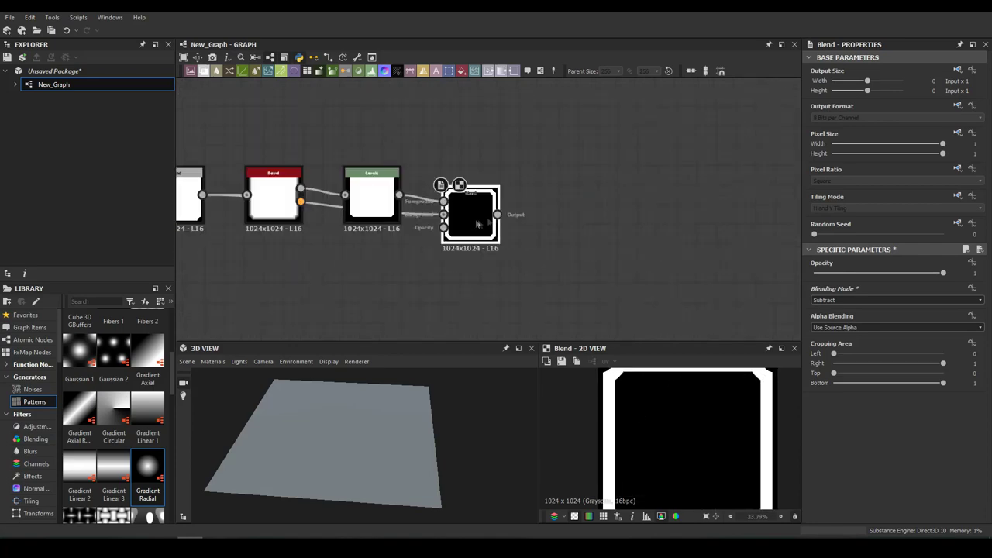
middle_drag(520, 176, 364, 280)
Add a second Bevel at distance -0.05, with Levels and a Subtract Blend for the inner line.
right_click(603, 258)
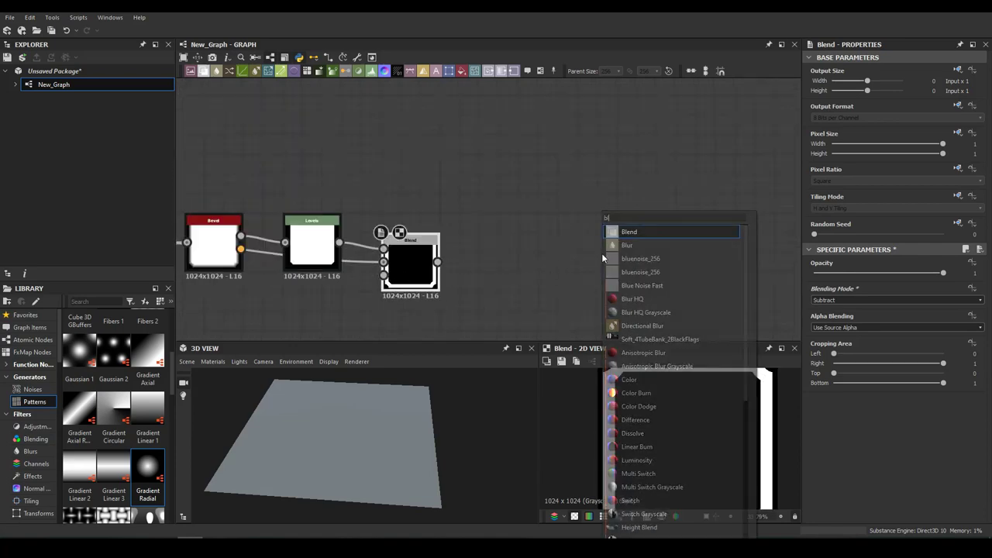
click(510, 265)
drag(911, 502, 877, 501)
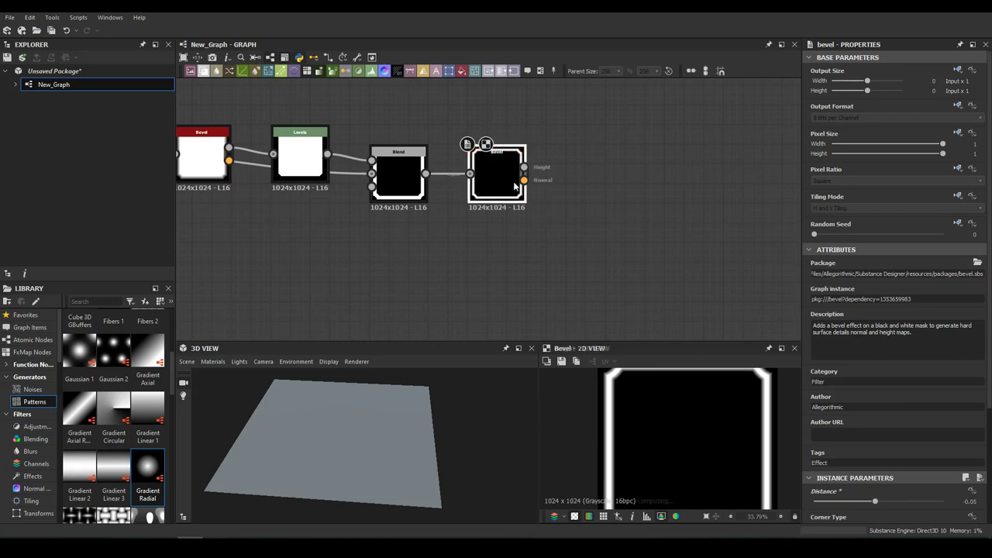
key(ctrl+l)
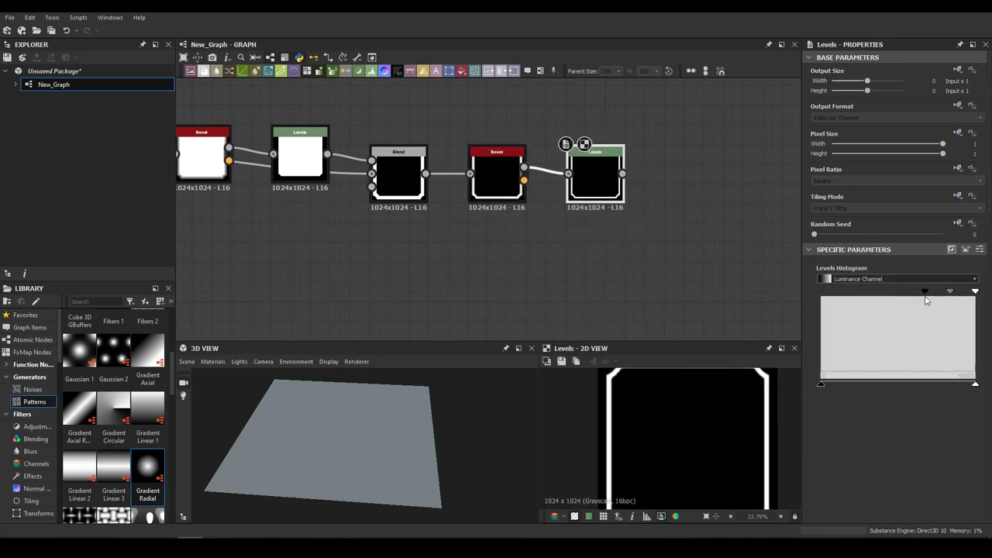
key(ctrl+b)
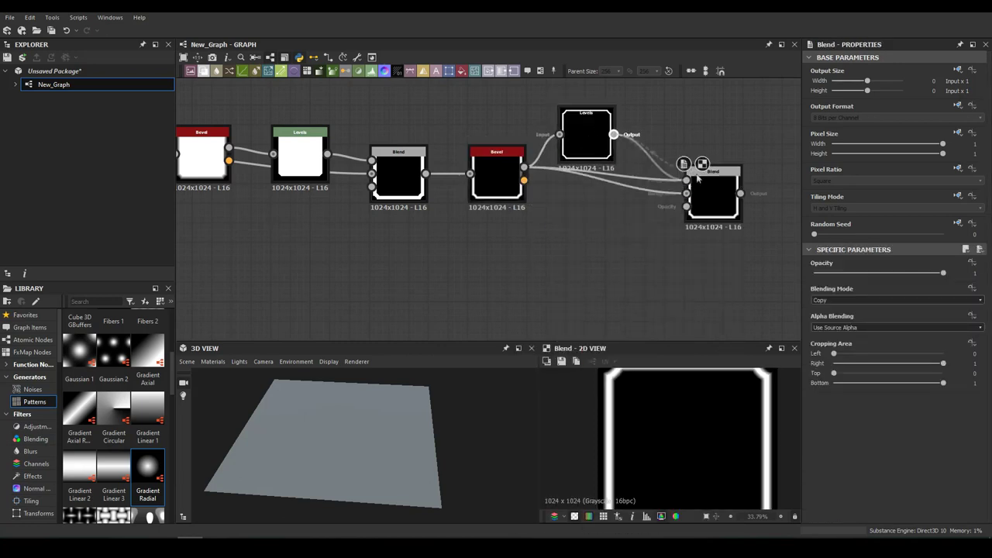
drag(697, 178, 687, 180)
click(895, 300)
click(852, 324)
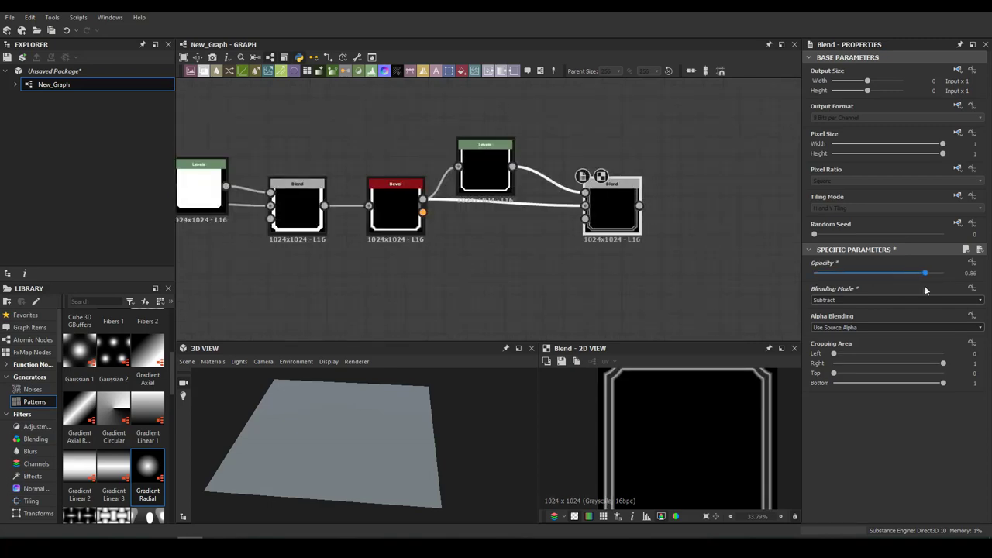
Check the Levels, Bevel and both Blend outputs to verify the subtraction chain.
click(485, 155)
middle_drag(543, 256, 435, 207)
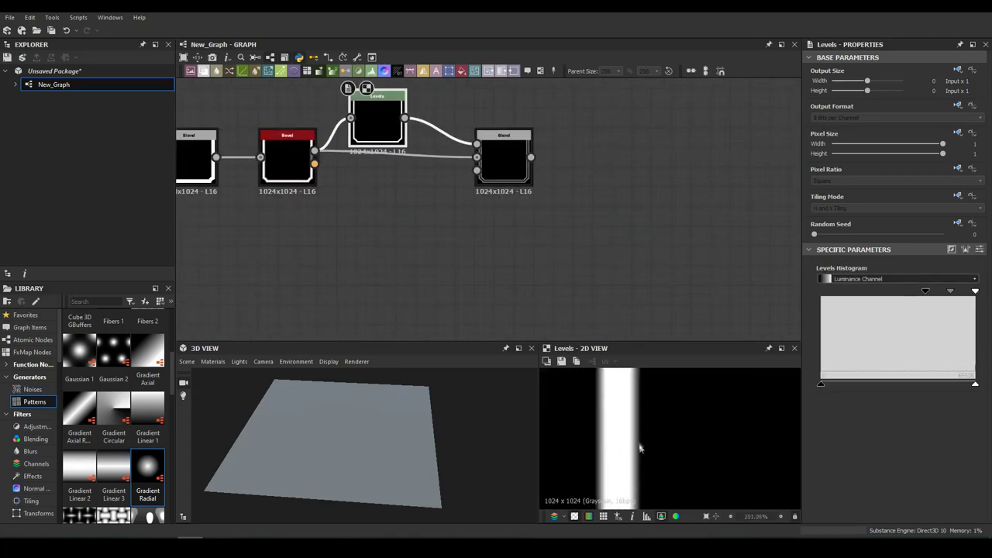
click(502, 168)
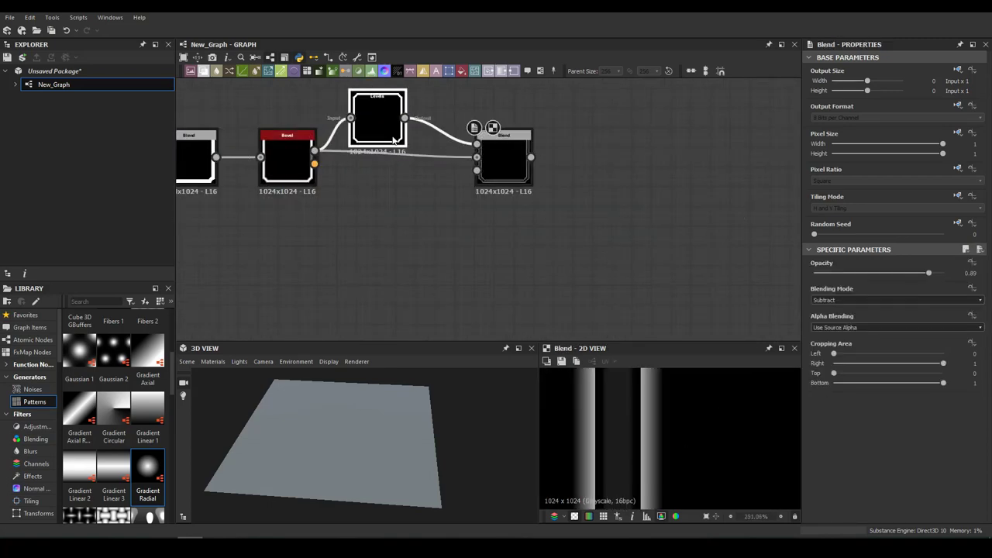
click(313, 183)
middle_drag(589, 316, 663, 322)
click(572, 155)
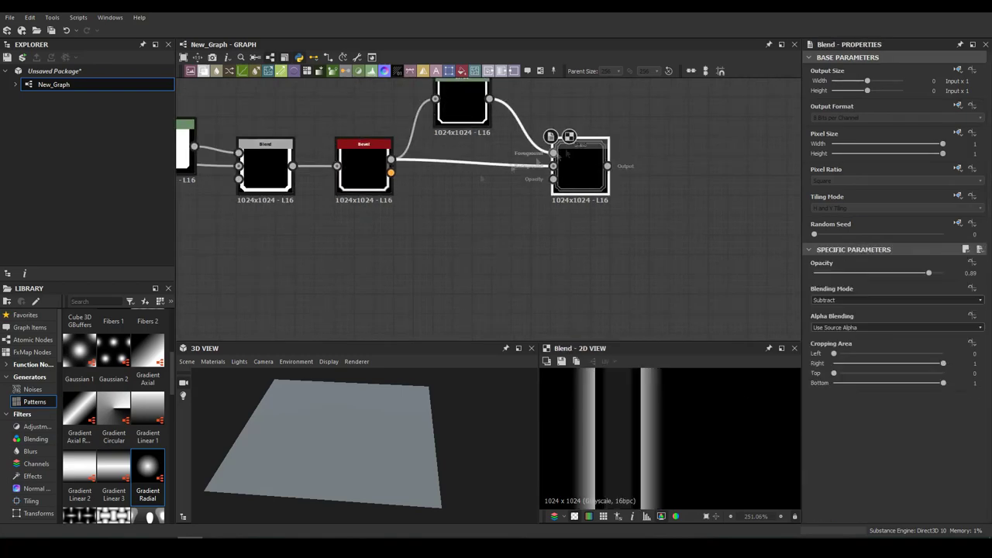
click(259, 163)
middle_drag(186, 167, 332, 169)
click(332, 169)
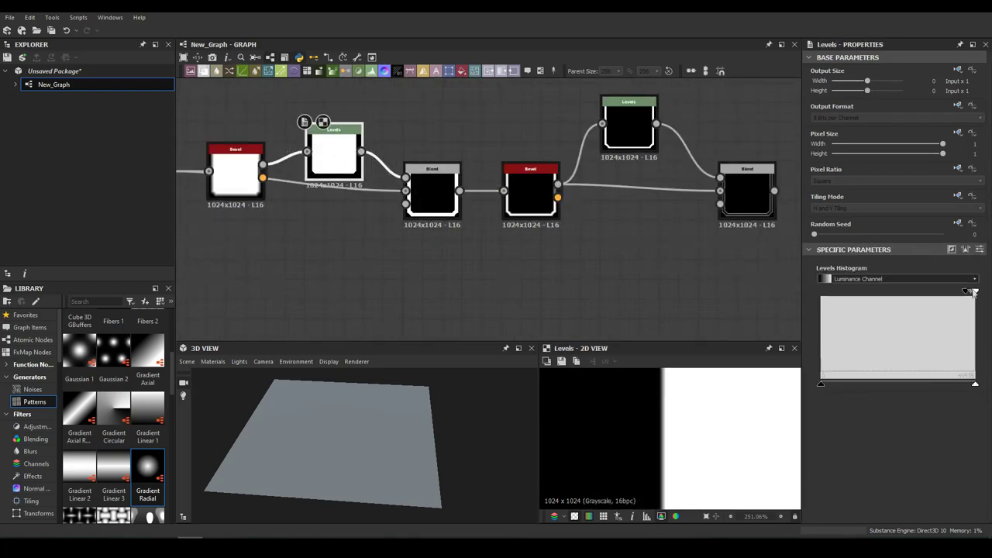
Re-check the Bevel and Levels results and preview the finished double-line frame.
click(746, 194)
mouse_move(797, 244)
middle_down()
mouse_move(480, 232)
mouse_move(728, 265)
middle_up()
click(402, 194)
click(330, 208)
click(424, 211)
click(529, 149)
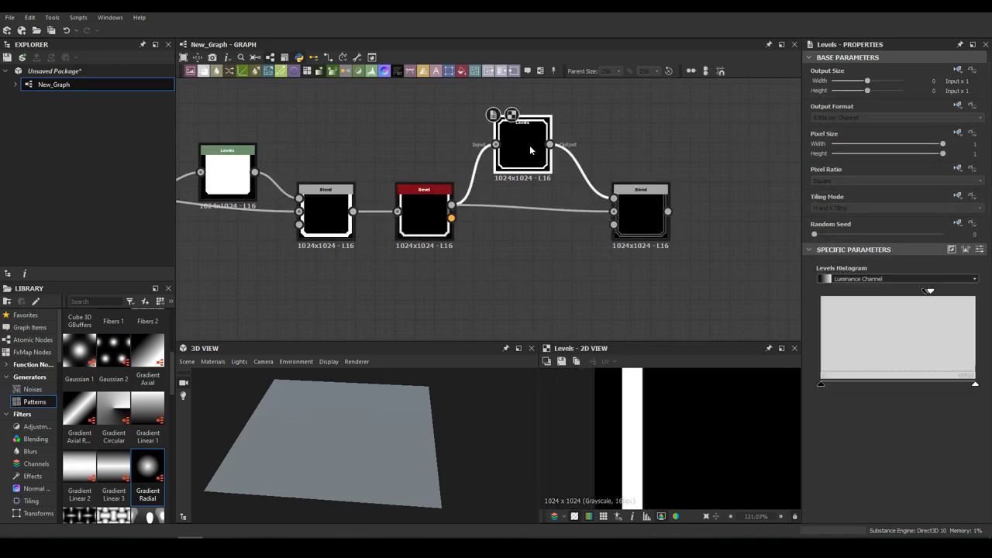
click(640, 209)
Add a Levels node and another Blend after the frame blend.
scroll(667, 434, down, 5)
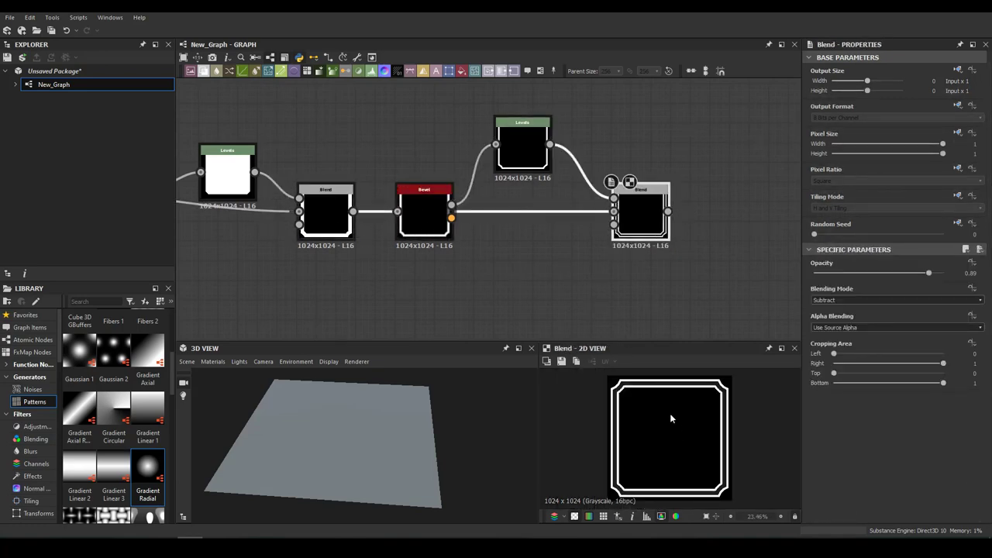
middle_drag(646, 214, 397, 248)
key(ctrl+l)
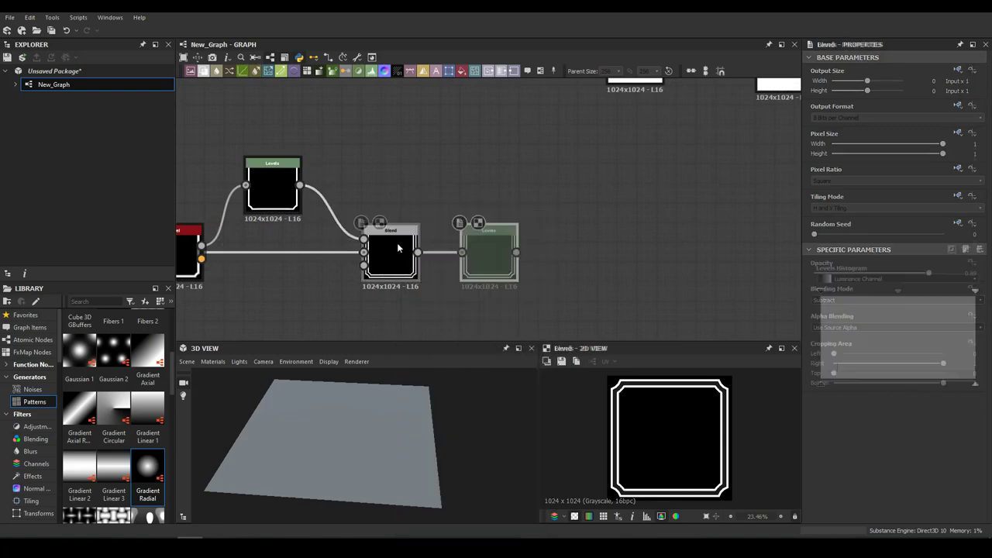
key(ctrl+b)
scroll(512, 162, down, 5)
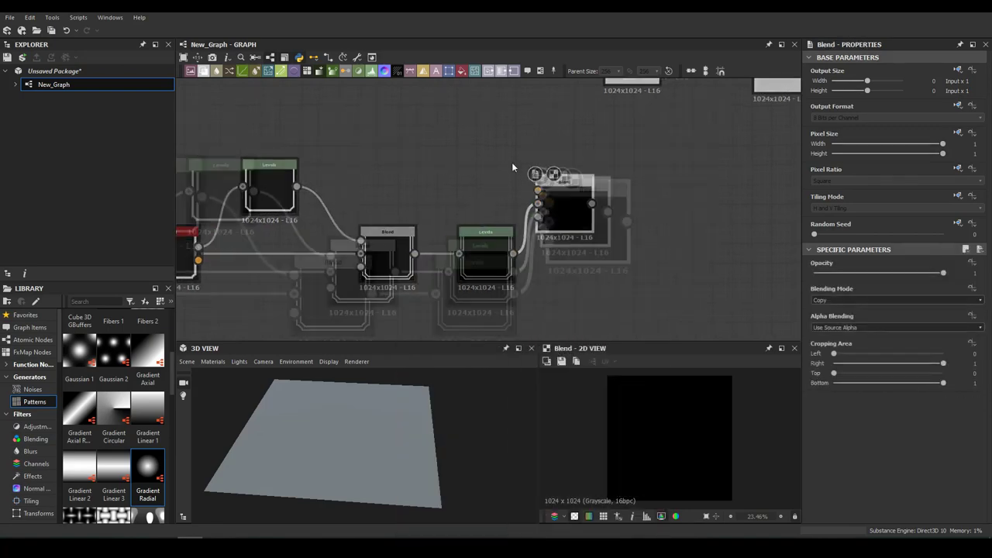
Set the flower-and-frame Blend to Max (Lighten) after trying another mode.
scroll(531, 165, up, 5)
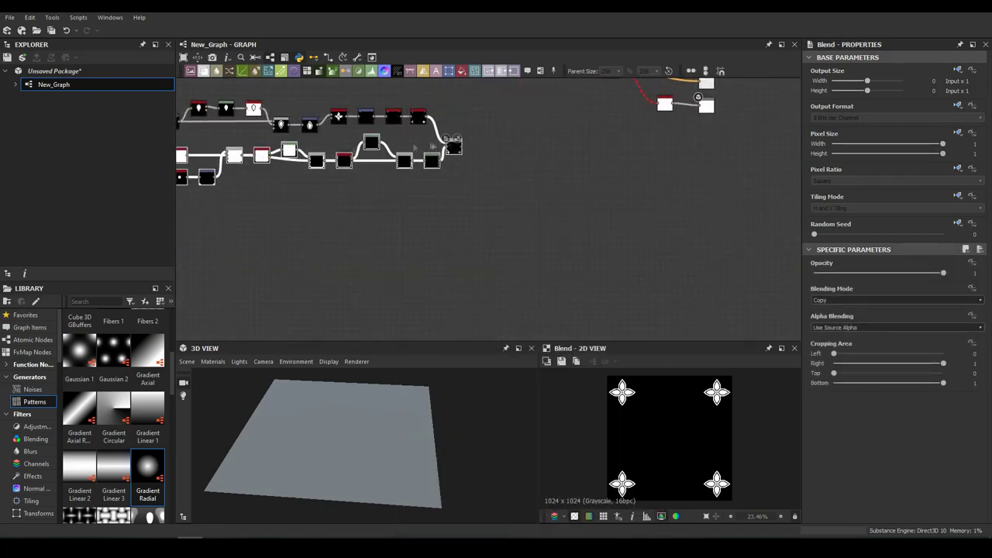
click(843, 300)
click(843, 335)
click(844, 300)
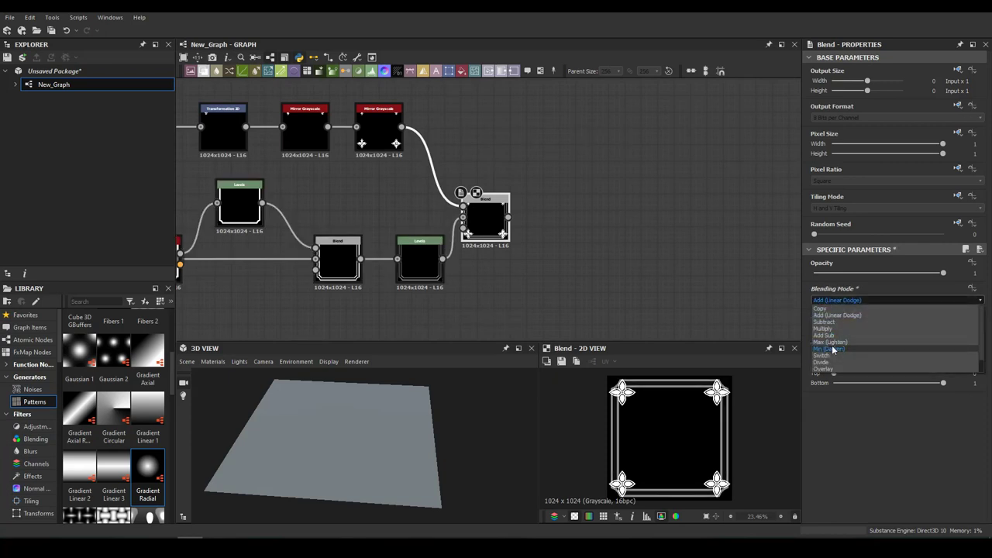
click(830, 342)
Select the flower Transformation 2D, then rewire the new Bevel's height into a repositioned Levels node.
click(223, 128)
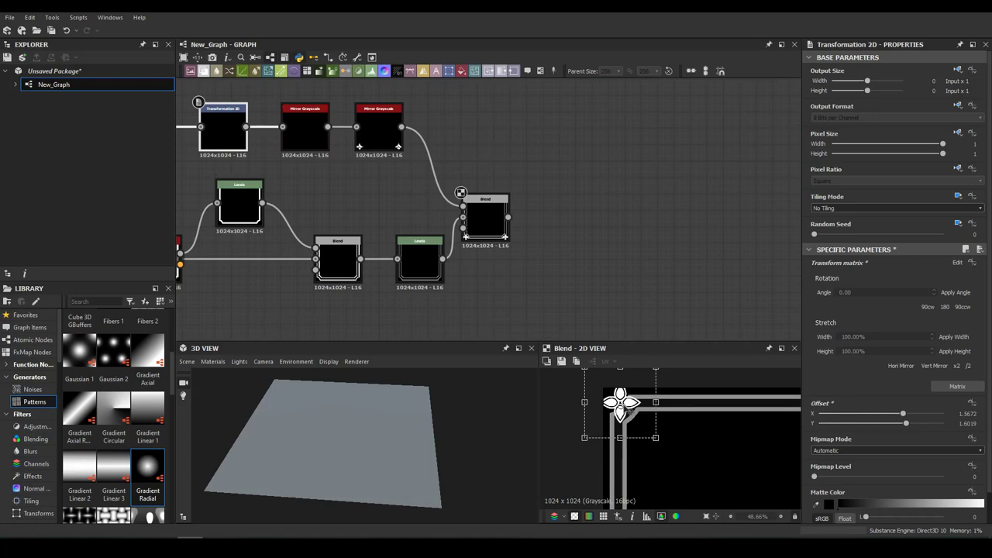
scroll(637, 420, down, 3)
click(677, 271)
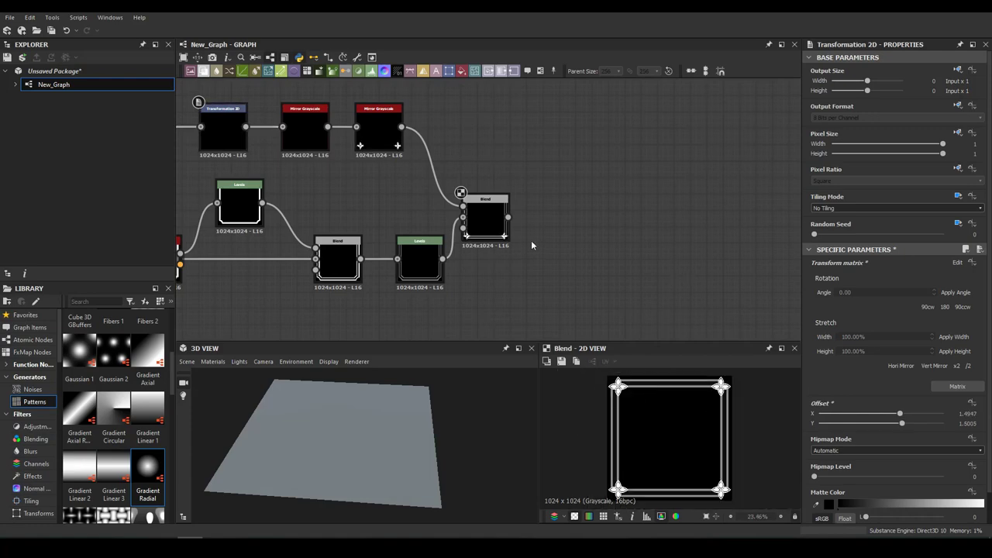
click(419, 259)
middle_drag(434, 295, 589, 235)
click(397, 148)
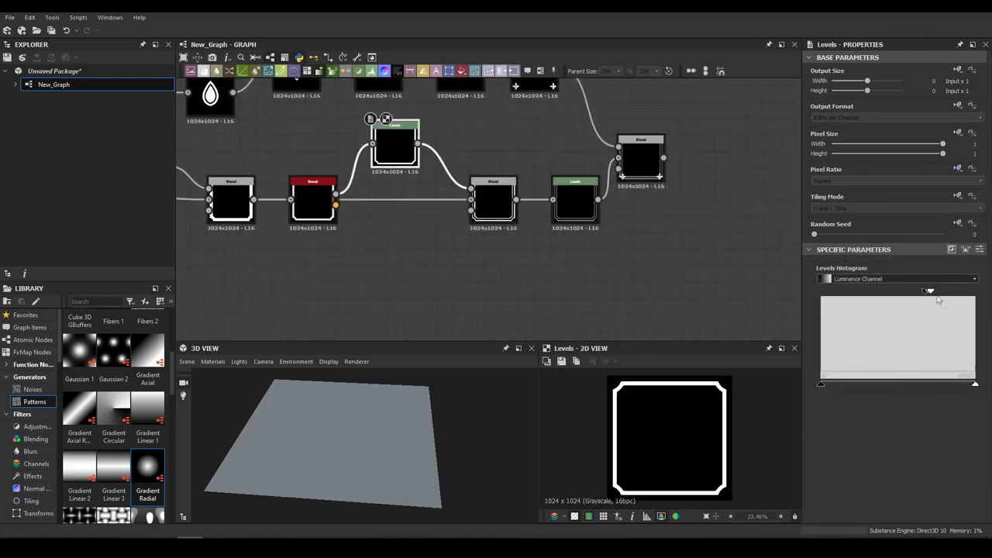
drag(395, 144, 438, 287)
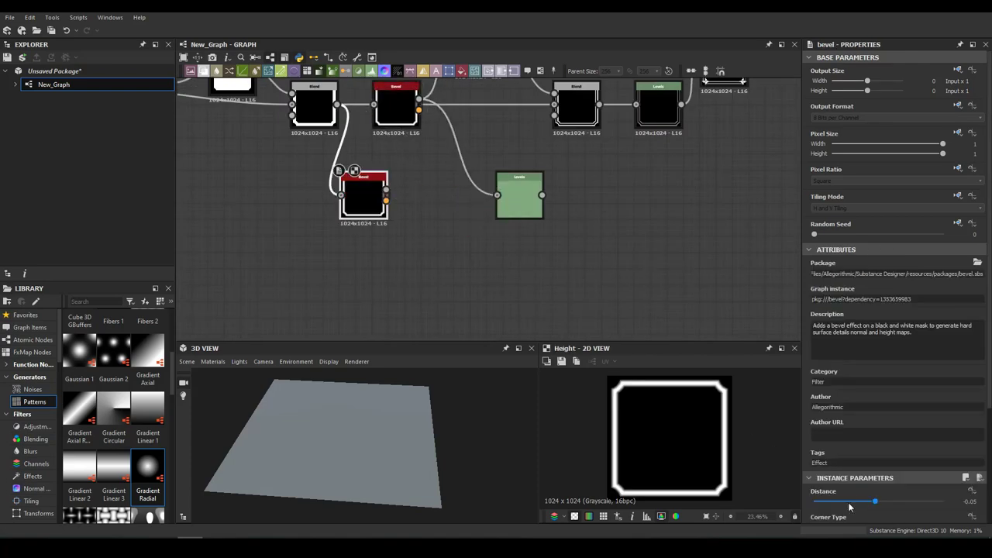
drag(386, 190, 497, 195)
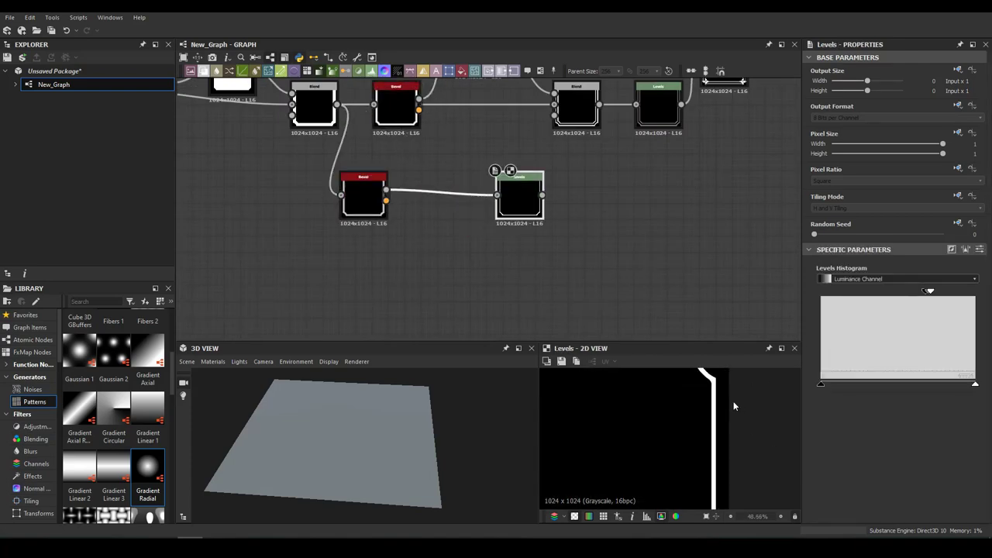
middle_drag(781, 254, 602, 346)
Combine the frame blend and lower Levels in a new Blend set to Add (Linear Dodge).
drag(349, 289, 488, 273)
drag(567, 157, 553, 143)
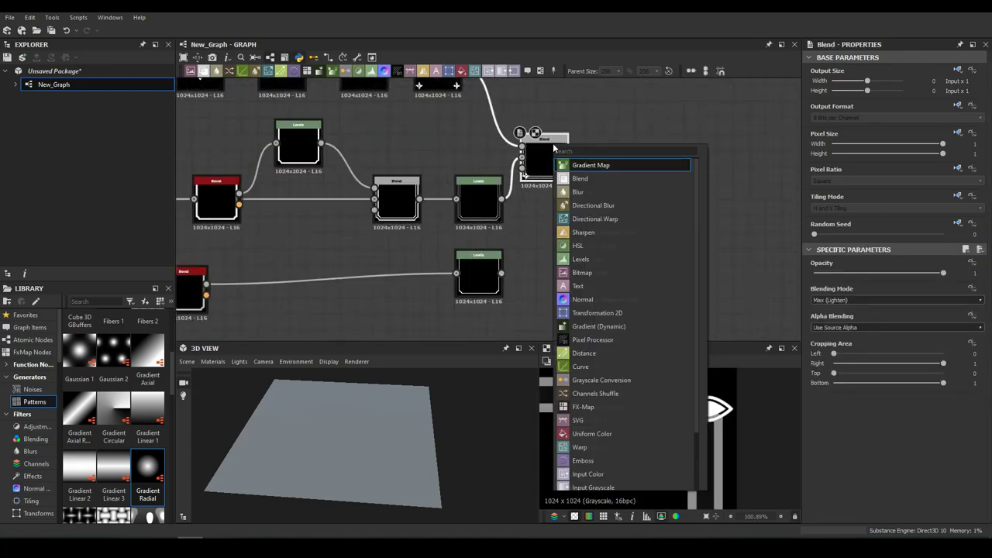
click(613, 165)
click(840, 301)
click(840, 311)
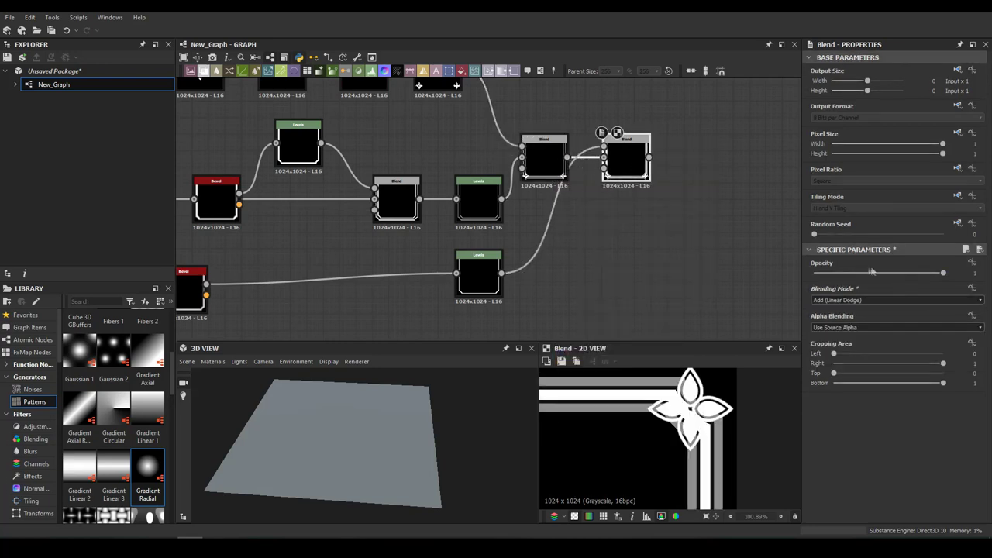
scroll(712, 415, down, 3)
scroll(711, 415, down, 3)
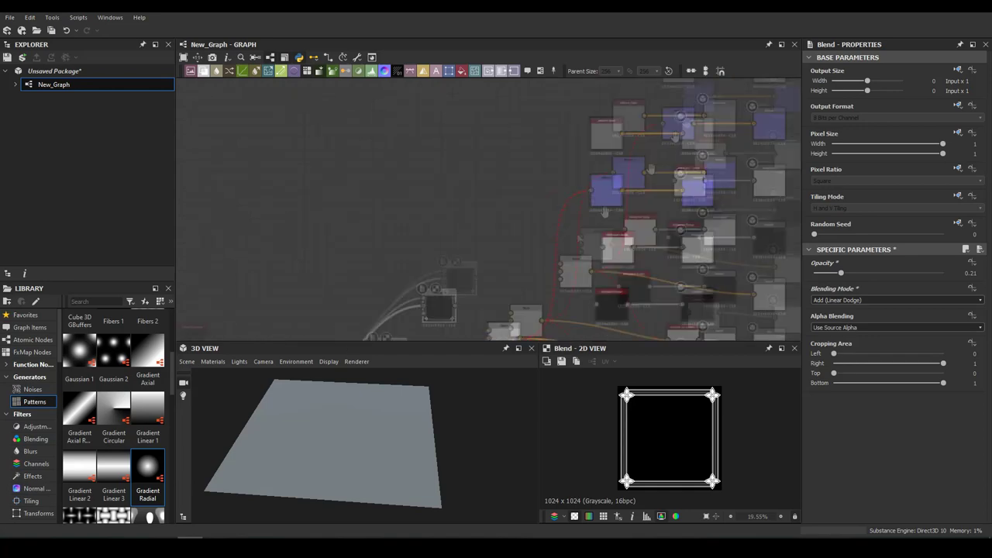
key(space)
Add a dark red Uniform Color node and blend it in as the panel base.
click(438, 136)
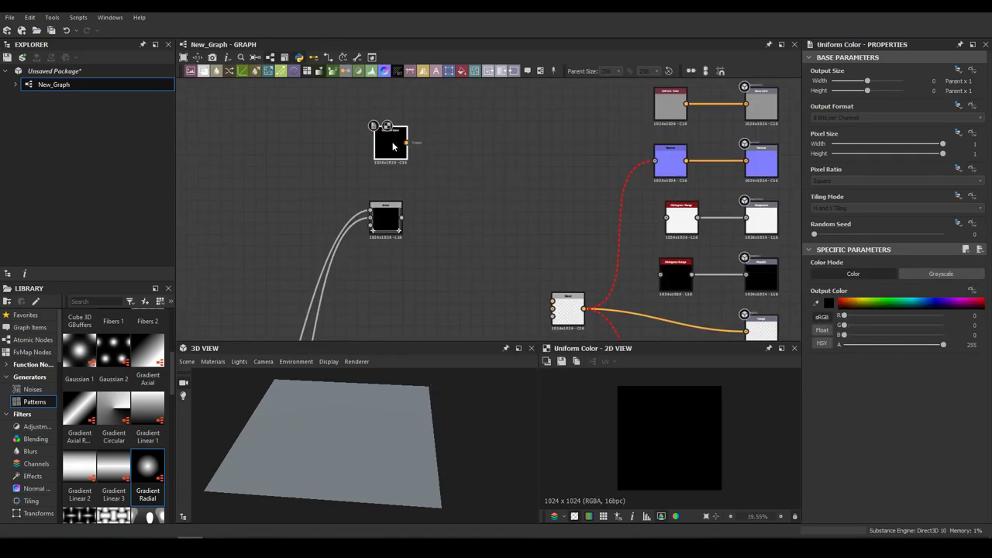
click(981, 299)
drag(942, 315, 893, 315)
click(828, 303)
key(space)
click(425, 167)
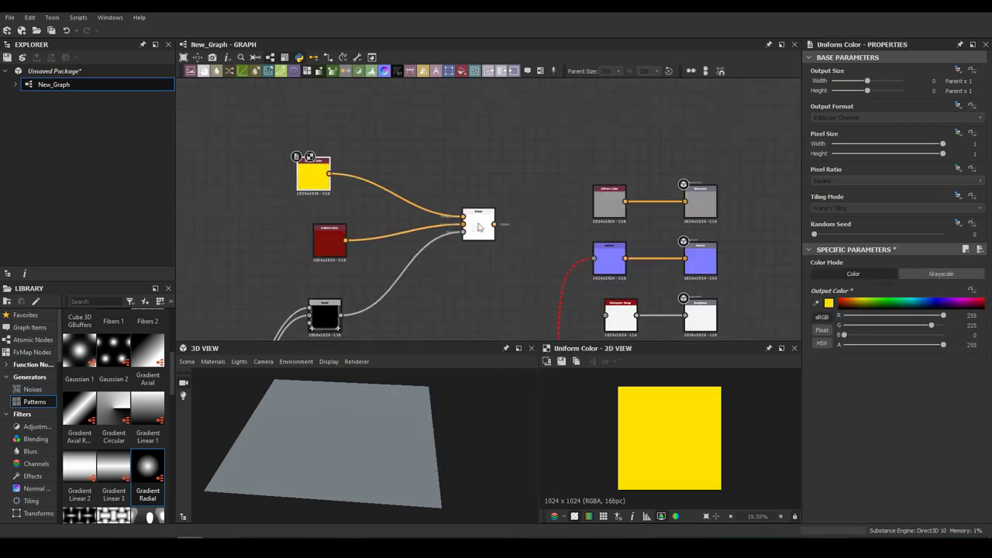
double_click(478, 228)
Change the yellow colour to an orange-brown gold and insert a Levels on the mask wire.
scroll(690, 461, up, 5)
click(313, 175)
click(829, 303)
drag(468, 335, 509, 308)
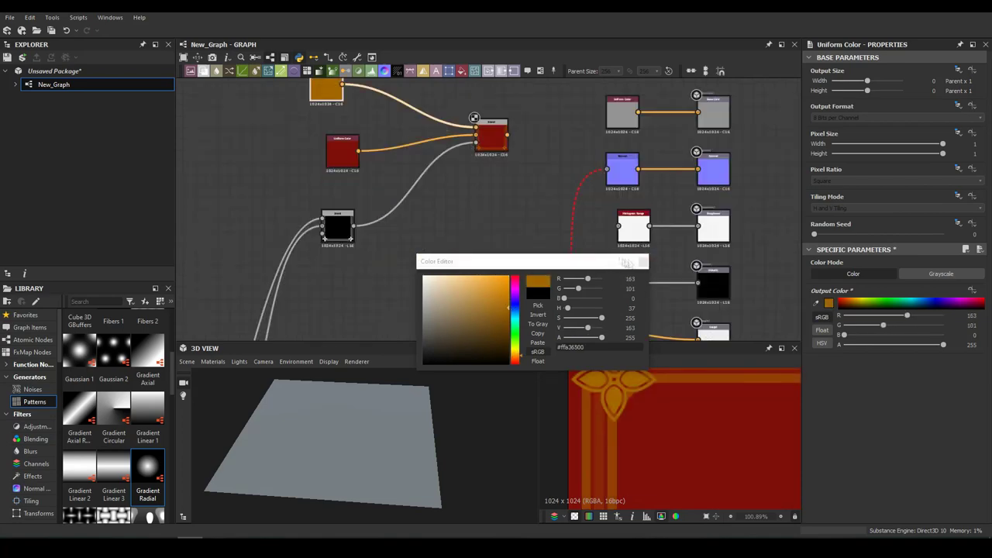
right_click(399, 211)
click(434, 349)
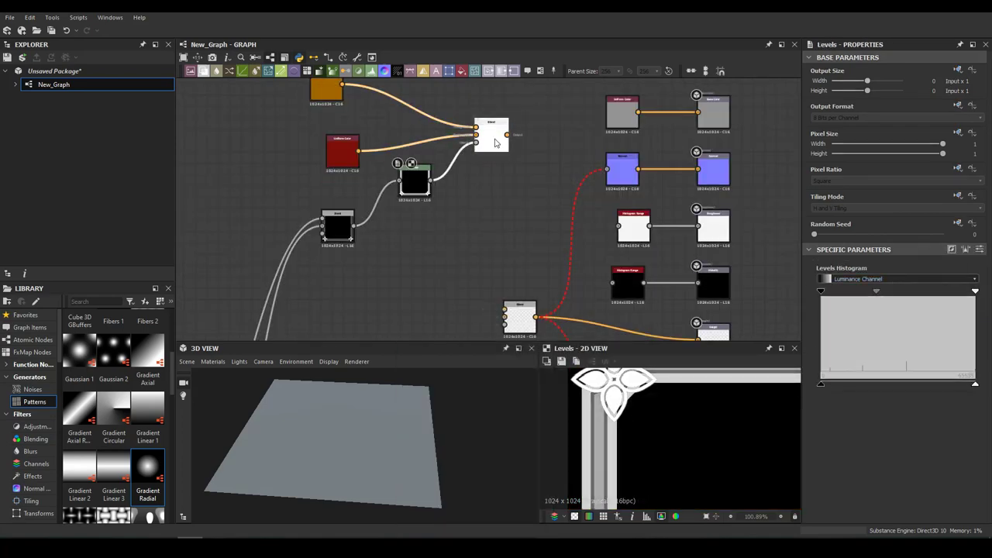
click(496, 143)
Adjust the Histogram Range node's position slider for the frame mask.
scroll(529, 208, up, 2)
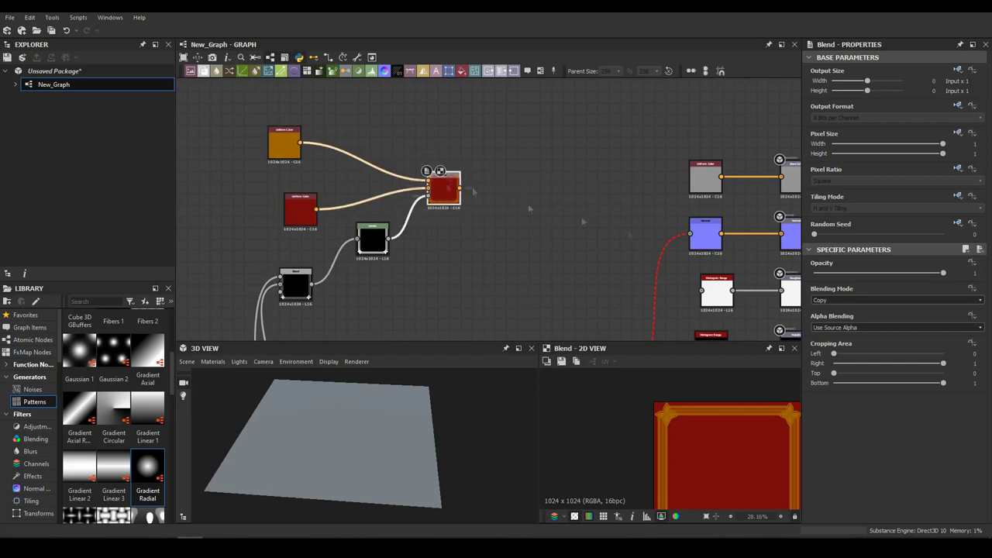
middle_drag(530, 207, 454, 140)
middle_drag(772, 496, 705, 463)
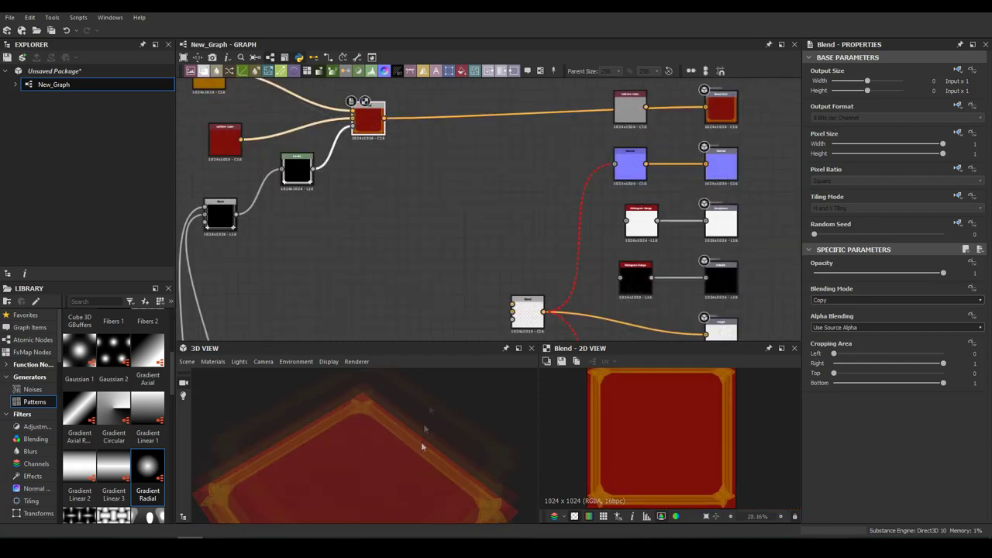
middle_drag(620, 279, 660, 208)
click(674, 205)
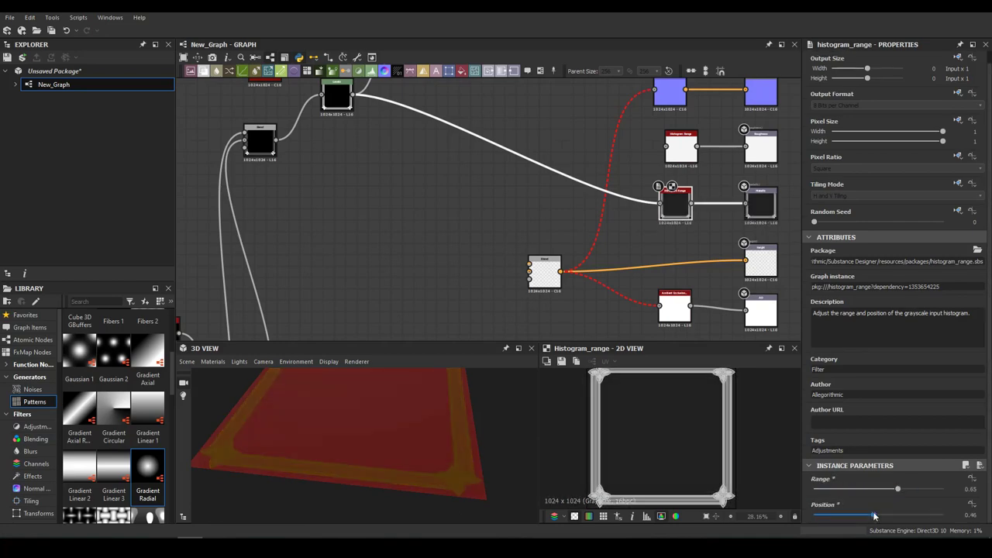
drag(940, 515, 888, 515)
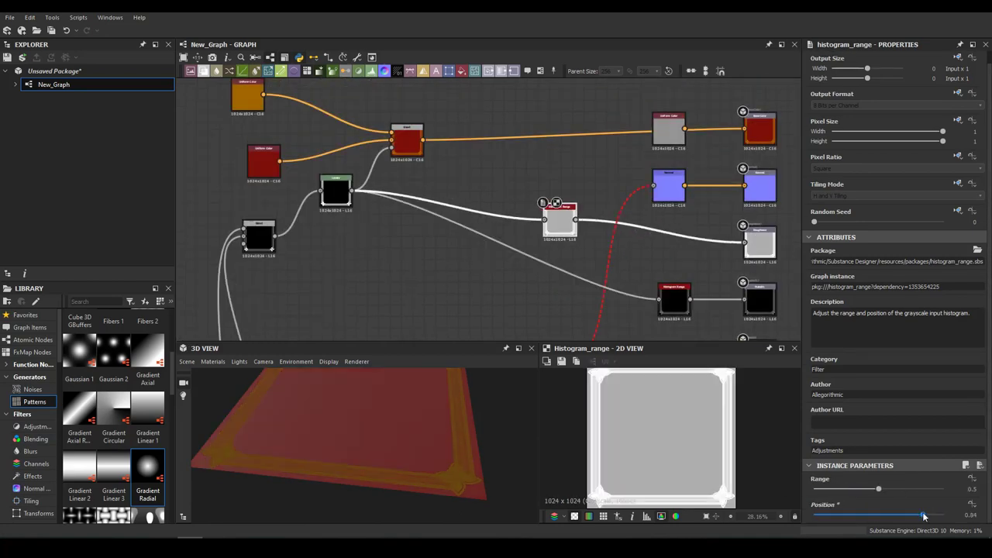
drag(560, 221, 509, 209)
Insert a Levels node on the link from the Histogram Range to the output.
key(space)
text(le)
key(Return)
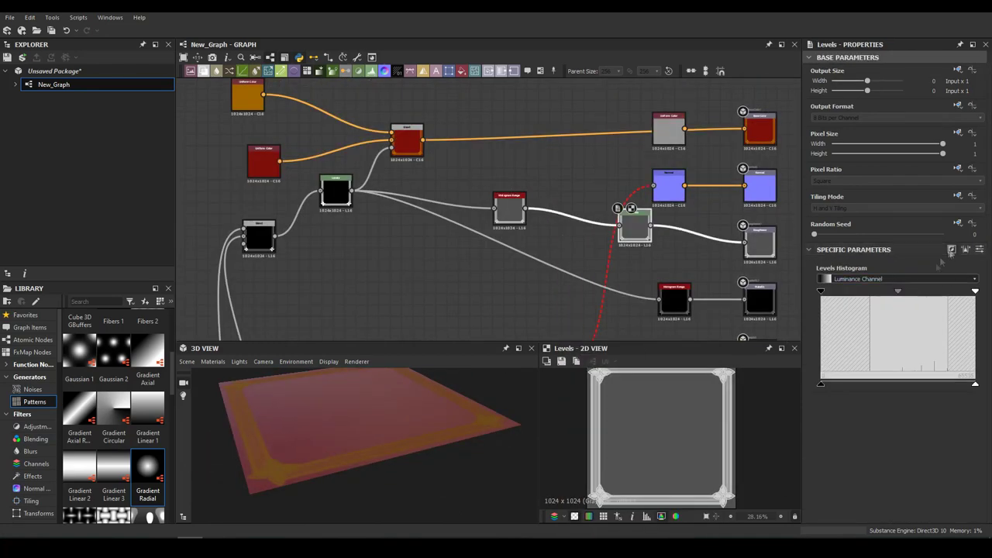
mouse_move(395, 437)
mouse_down()
mouse_move(469, 428)
mouse_move(404, 427)
mouse_move(492, 434)
mouse_move(454, 426)
mouse_up()
click(402, 134)
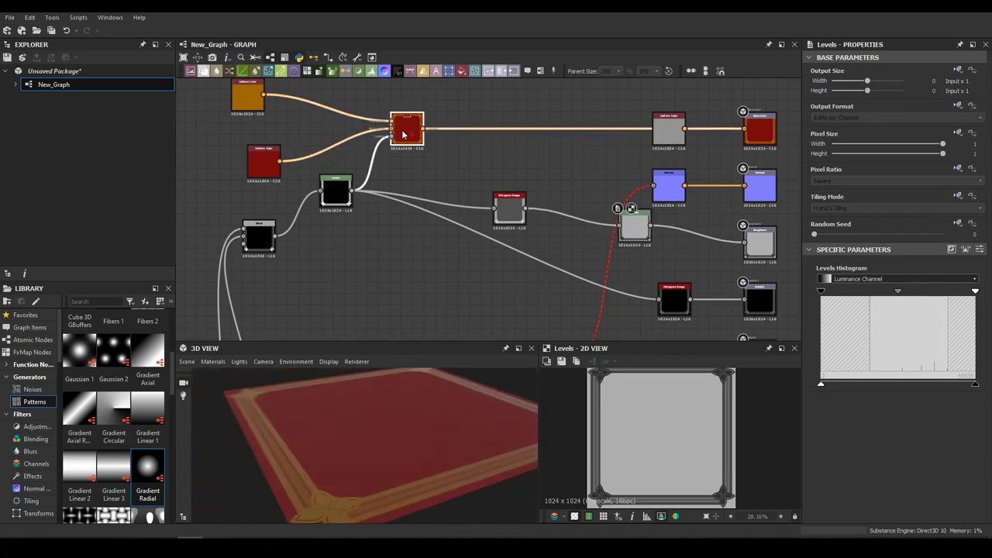
middle_drag(402, 134, 501, 270)
scroll(501, 270, up, 2)
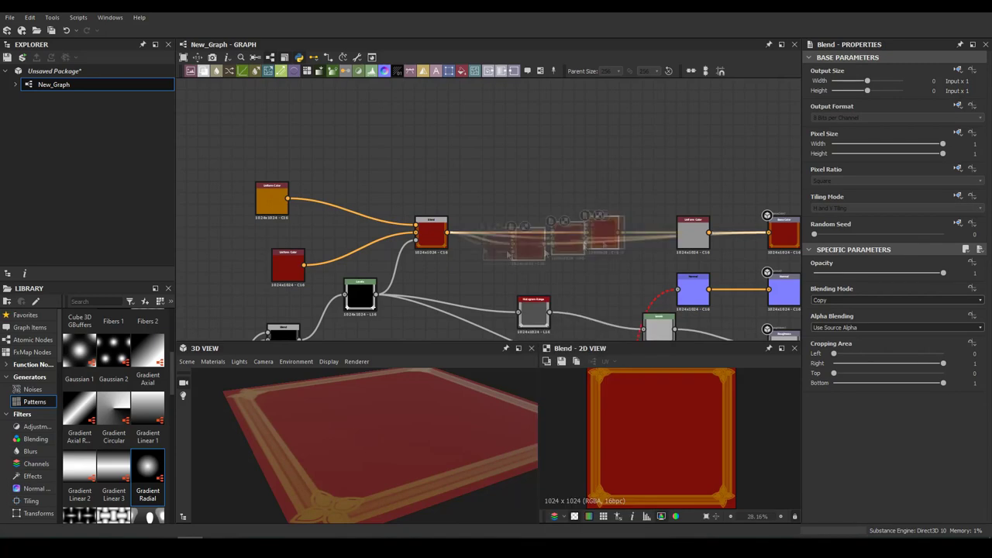
Add Clouds 3 and BnW Spots 2 noises, with a Gradient Map on the clouds.
right_click(364, 137)
click(434, 268)
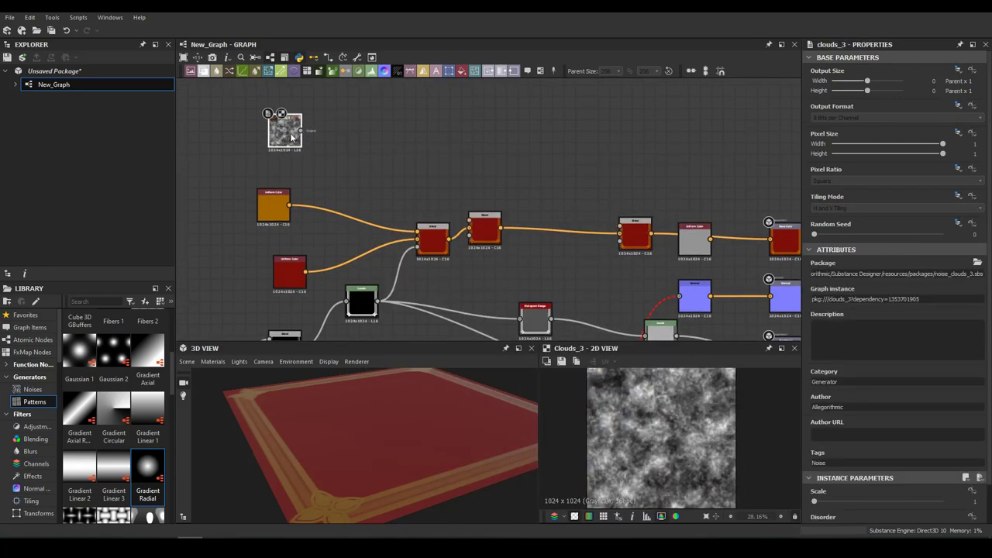
right_click(445, 135)
scroll(508, 266, down, 5)
click(508, 266)
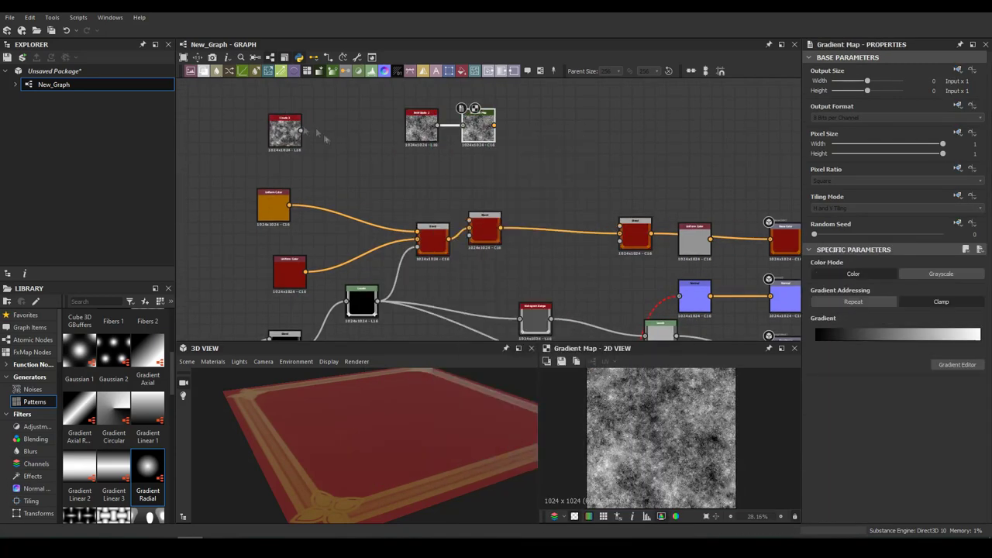
right_click(288, 133)
click(298, 147)
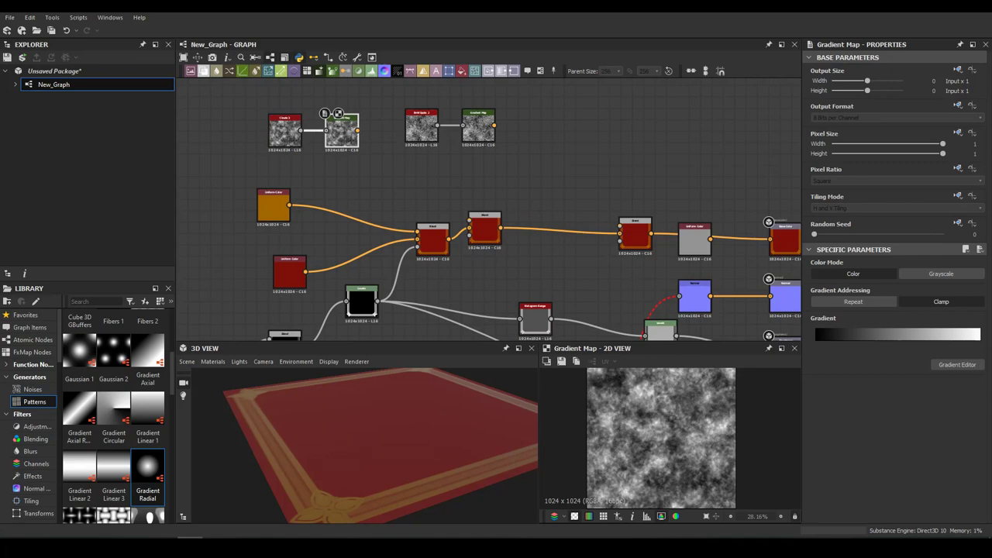
Sample red tones into the clouds gradient and Multiply it into the base colour at 0.16 opacity.
click(962, 365)
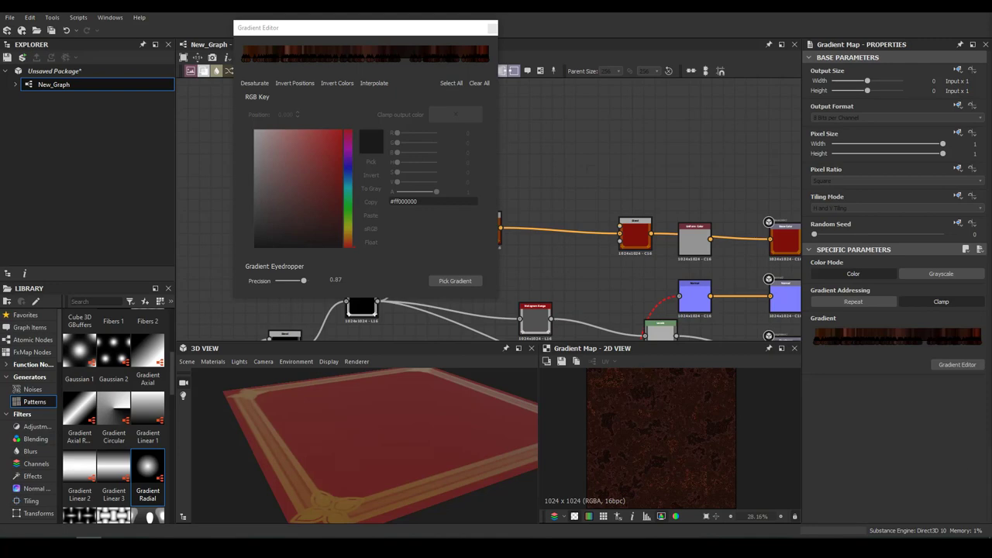
click(455, 280)
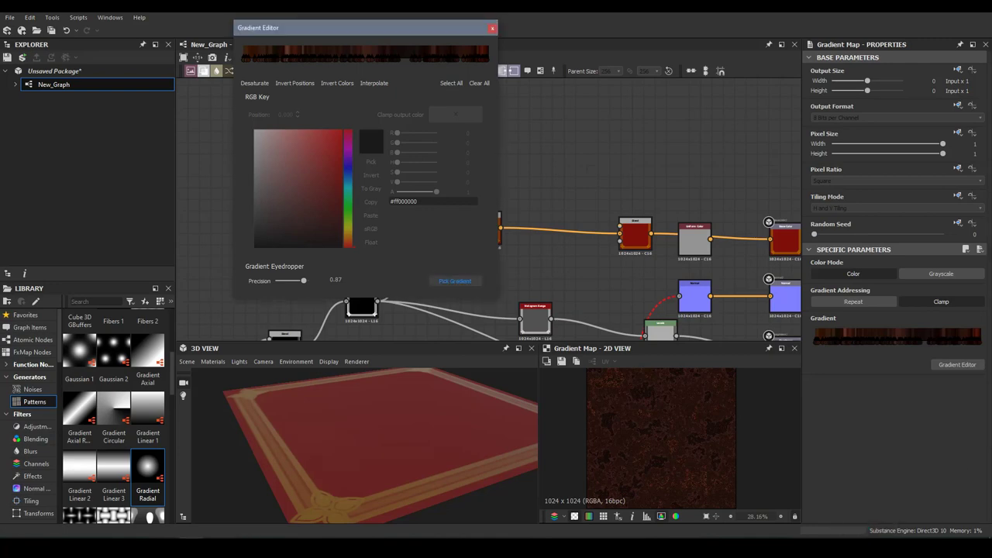
drag(256, 403, 504, 465)
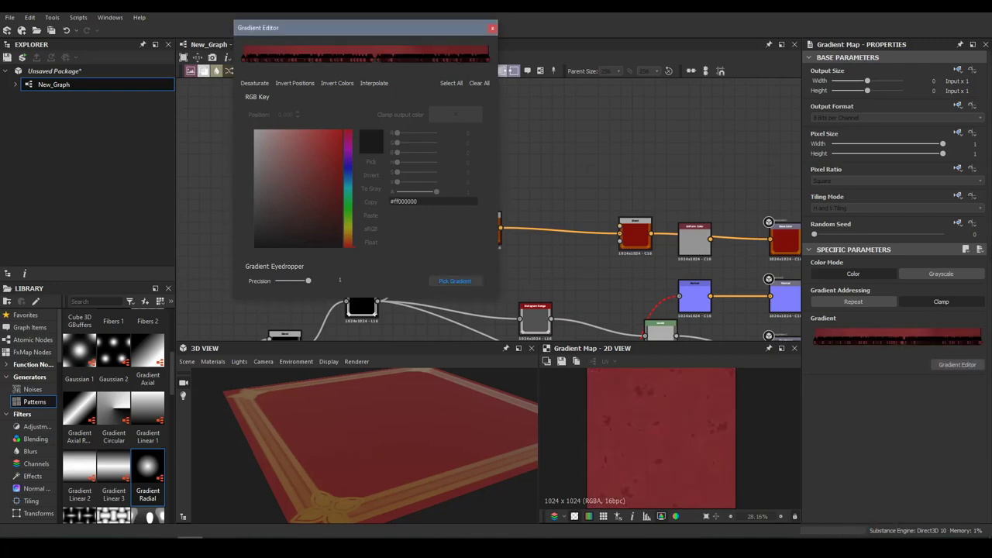
click(491, 28)
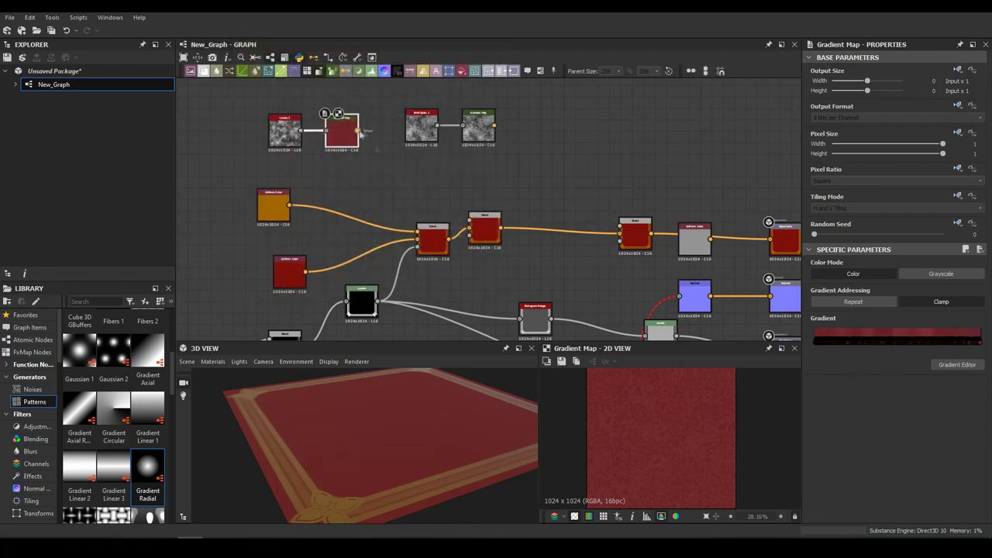
click(542, 244)
drag(353, 161, 358, 131)
click(896, 300)
click(895, 343)
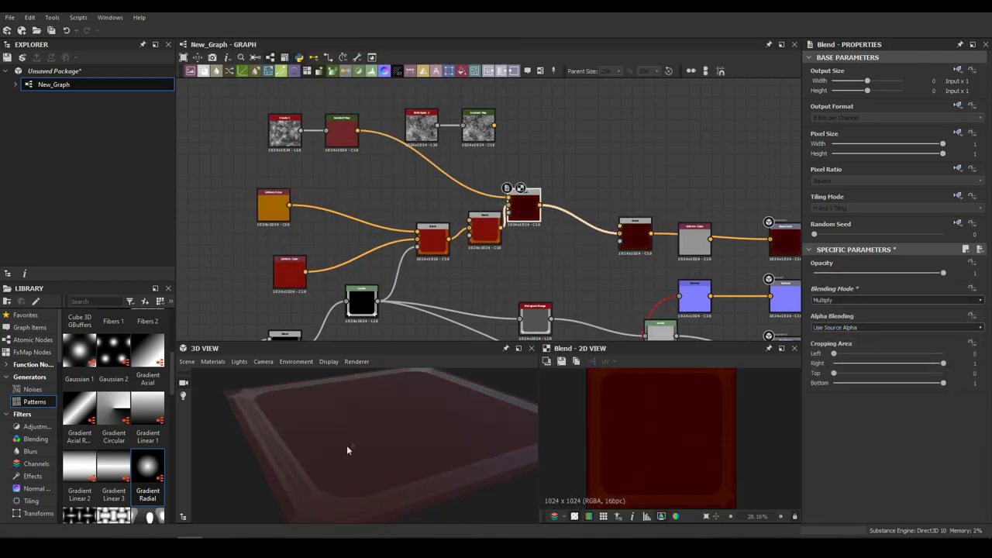
drag(827, 273, 835, 273)
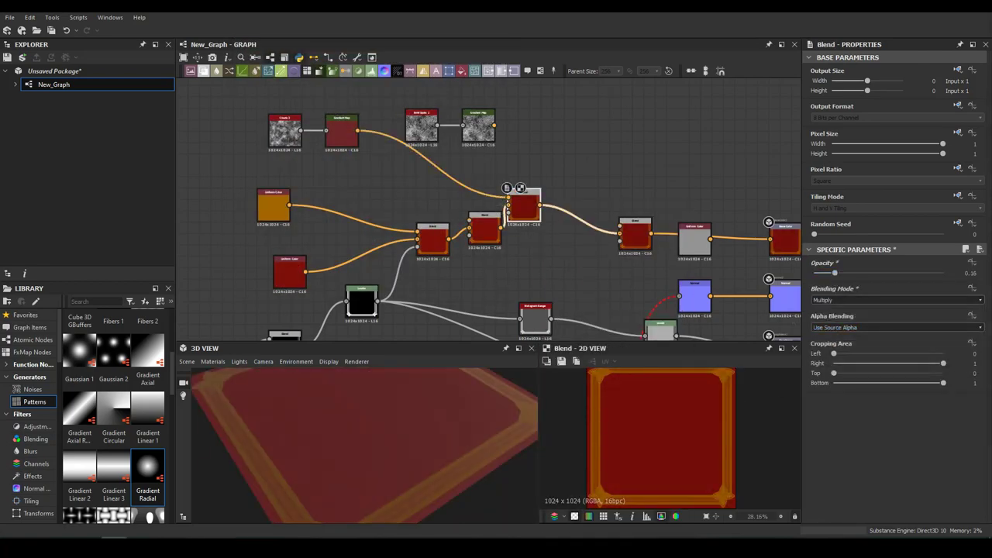
Give the spots a sampled red gradient and Multiply them in at 0.43 opacity.
click(476, 133)
click(958, 365)
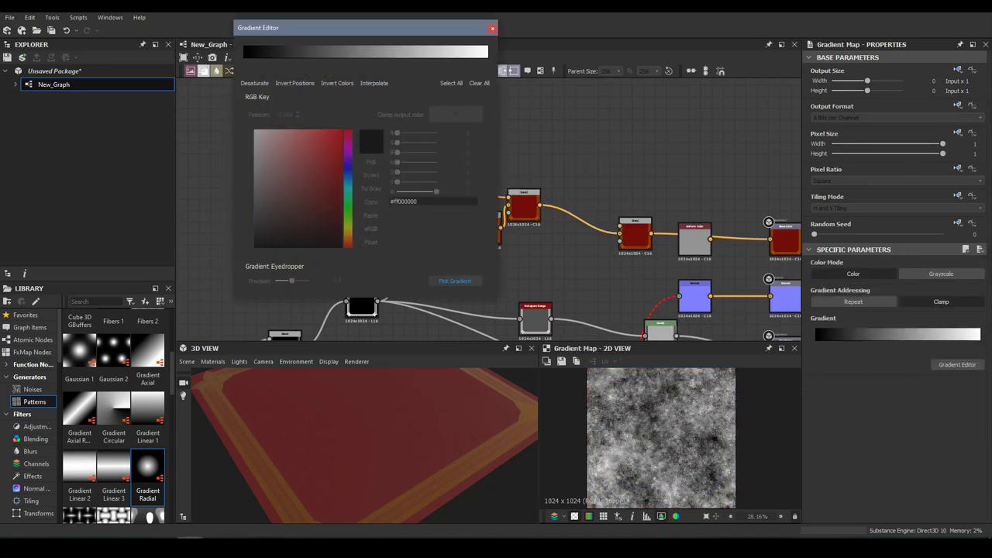
click(455, 281)
click(562, 200)
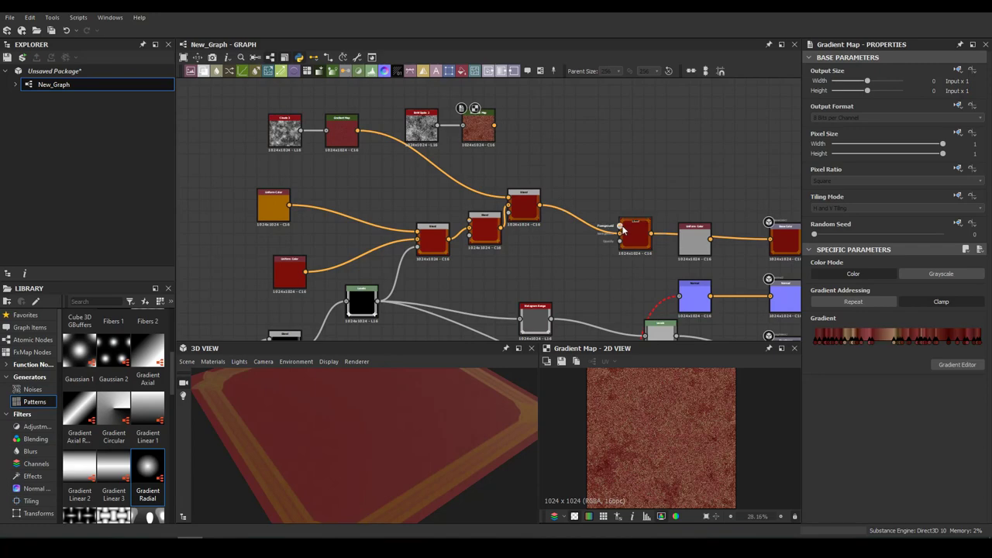
drag(624, 230, 593, 184)
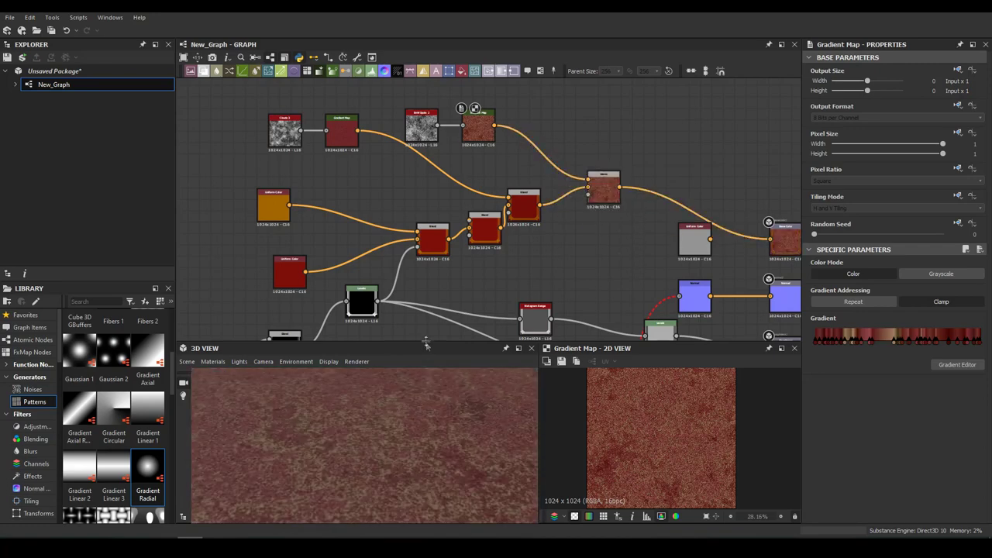
drag(426, 347, 425, 172)
click(891, 300)
click(865, 328)
scroll(863, 303, up, 3)
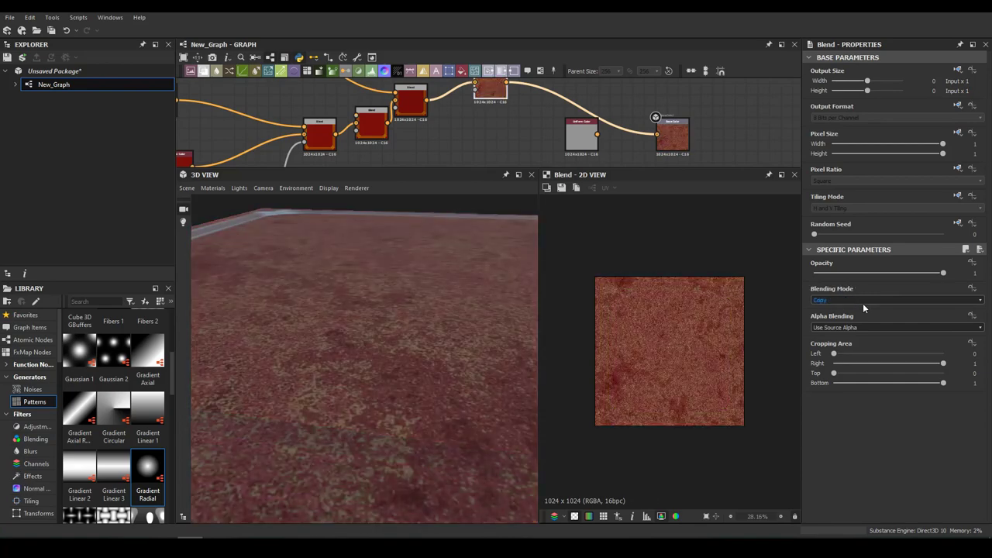
scroll(863, 303, down, 1)
drag(944, 273, 869, 273)
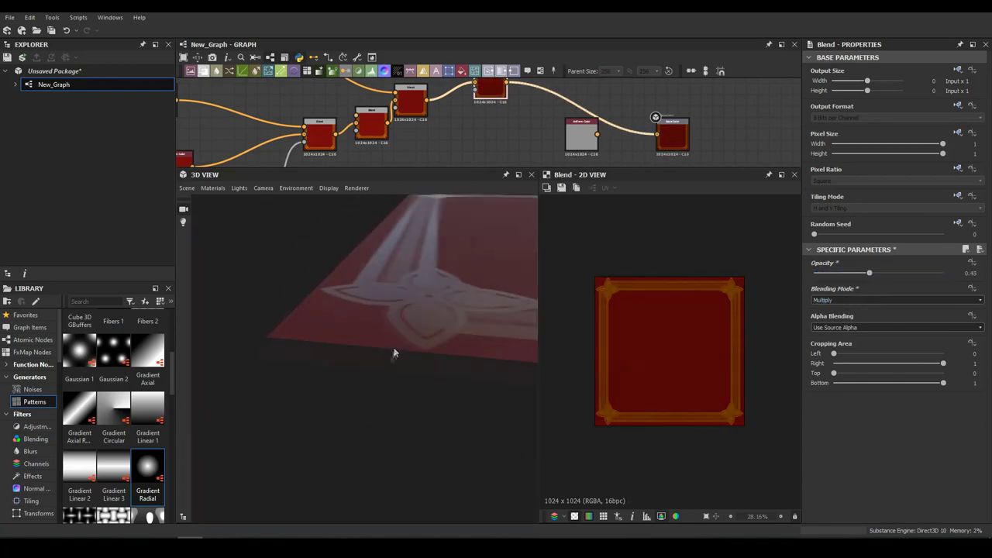
Shift the gold frame colour to a browner tone and adjust the red base Uniform Color.
drag(394, 353, 212, 385)
scroll(853, 302, down, 2)
scroll(853, 301, down, 2)
scroll(853, 302, down, 1)
scroll(852, 301, down, 2)
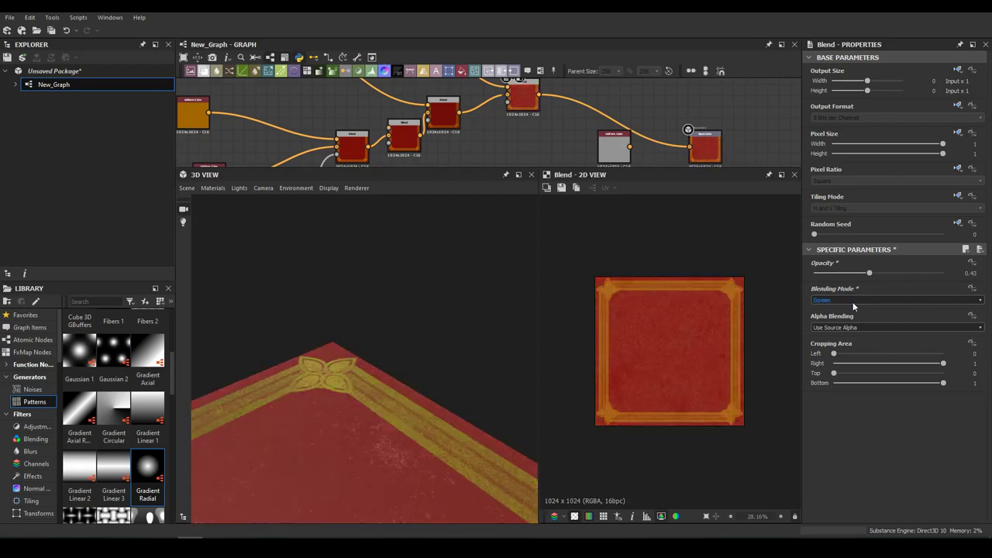
scroll(580, 118, down, 2)
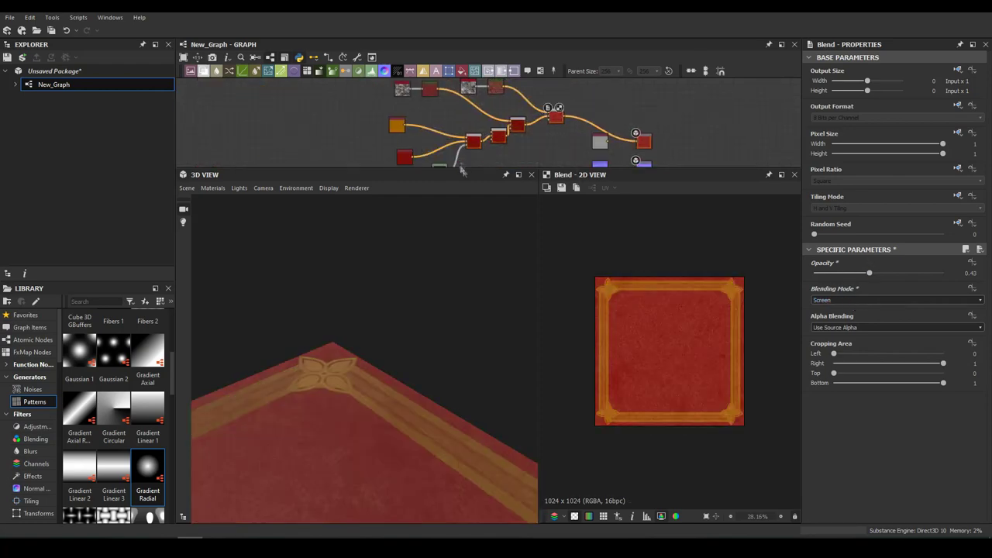
drag(458, 169, 458, 319)
scroll(465, 201, up, 2)
scroll(465, 202, up, 2)
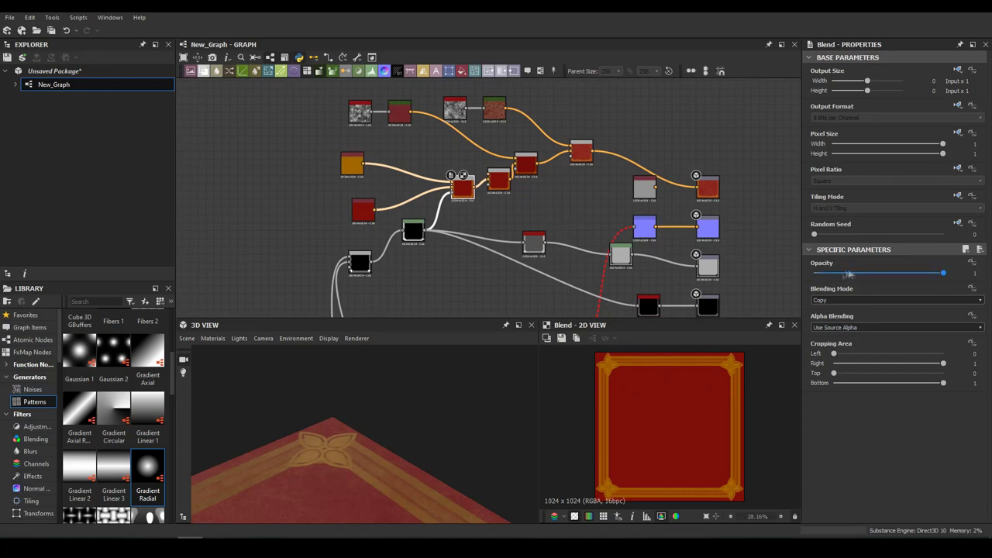
double_click(352, 163)
click(476, 313)
middle_drag(330, 251, 436, 145)
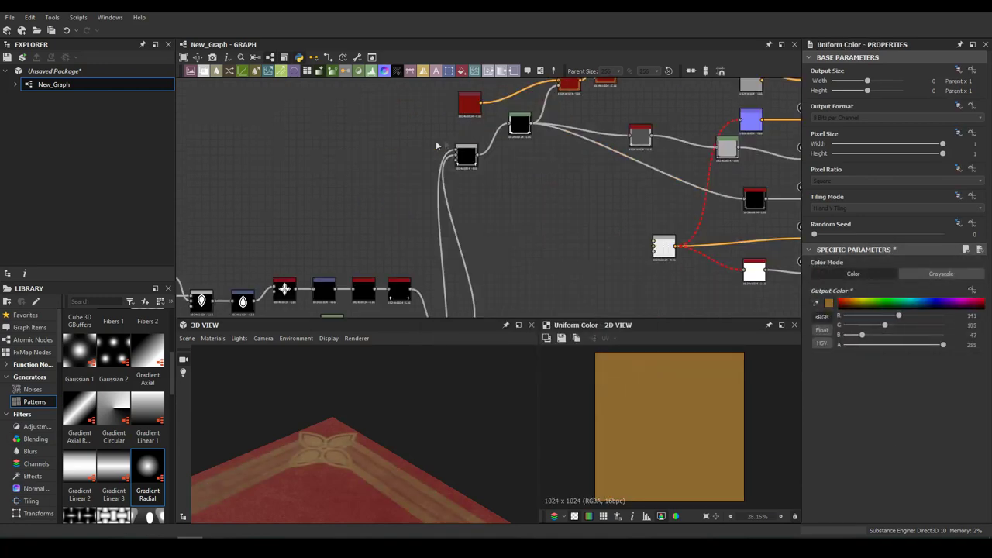
double_click(470, 107)
click(643, 261)
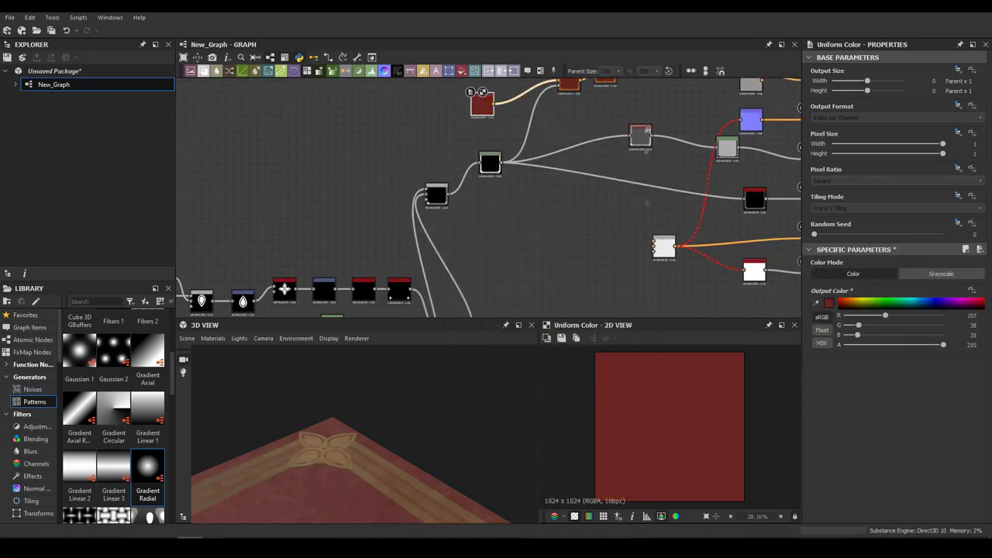
Reduce the clouds blend opacity and add a beige gradient layer blended at 0.65 opacity.
middle_drag(643, 261, 488, 165)
click(398, 147)
middle_drag(404, 150, 456, 185)
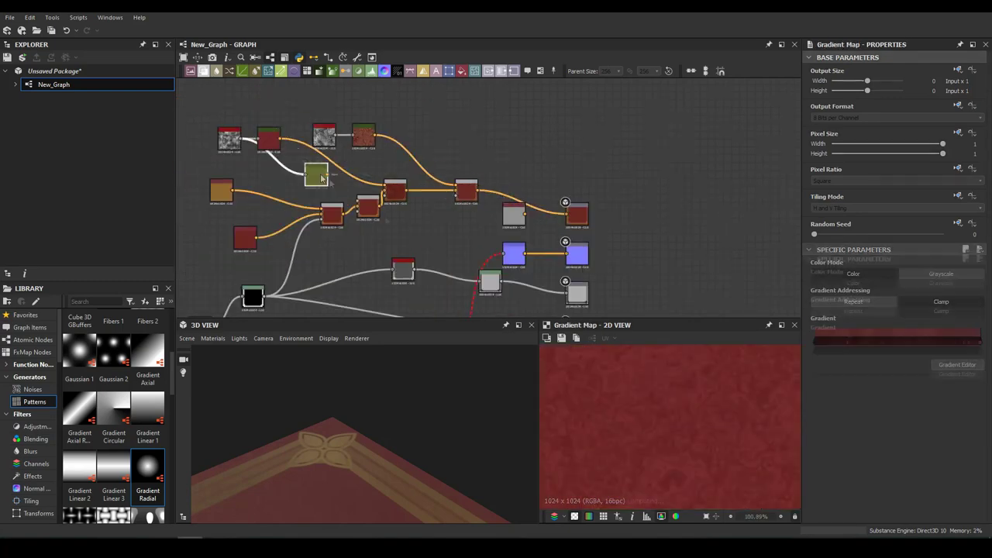
double_click(317, 176)
key(ctrl+v)
click(485, 41)
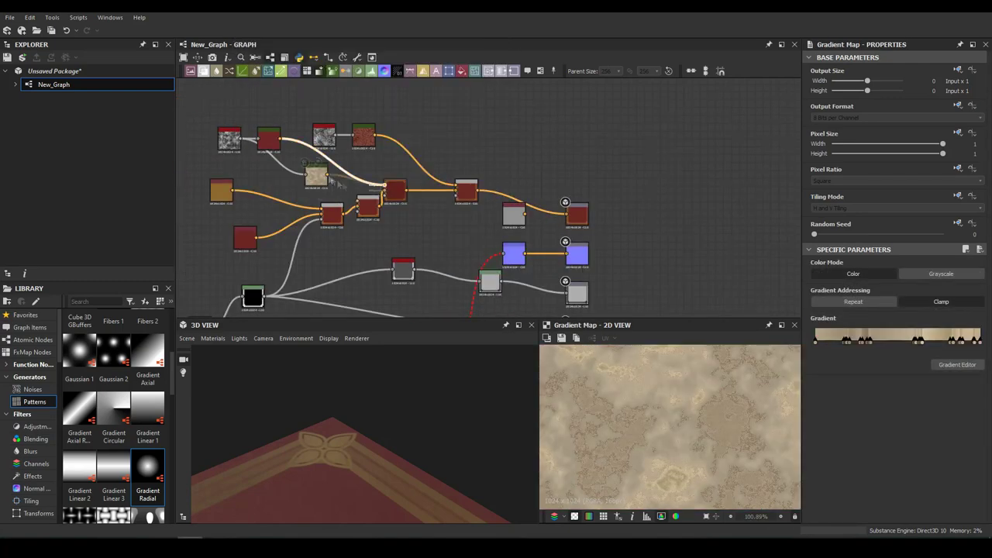
click(395, 191)
drag(832, 273, 898, 273)
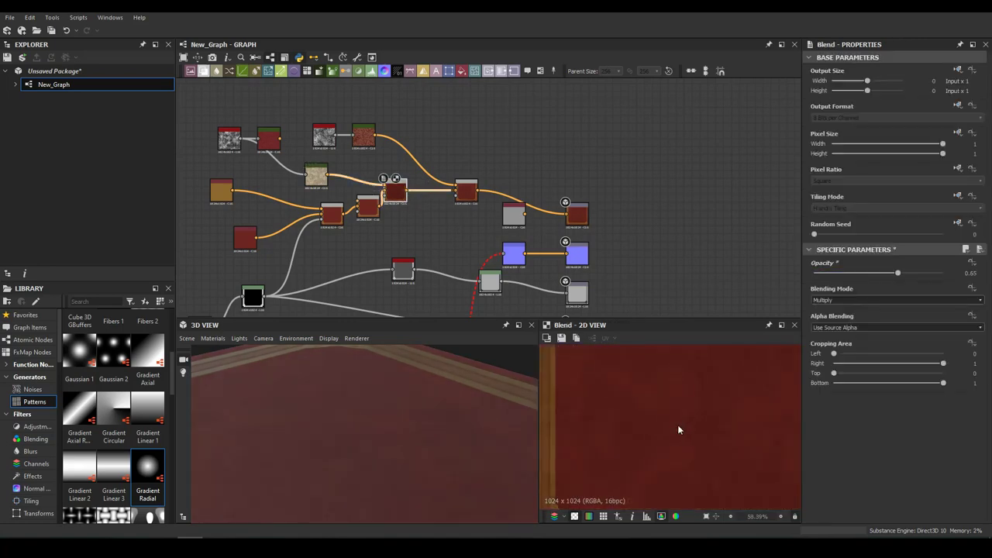
drag(465, 450, 351, 478)
Resample the beige map's gradient at lower precision and set the Screen blend to 0.18 opacity.
click(486, 116)
click(957, 364)
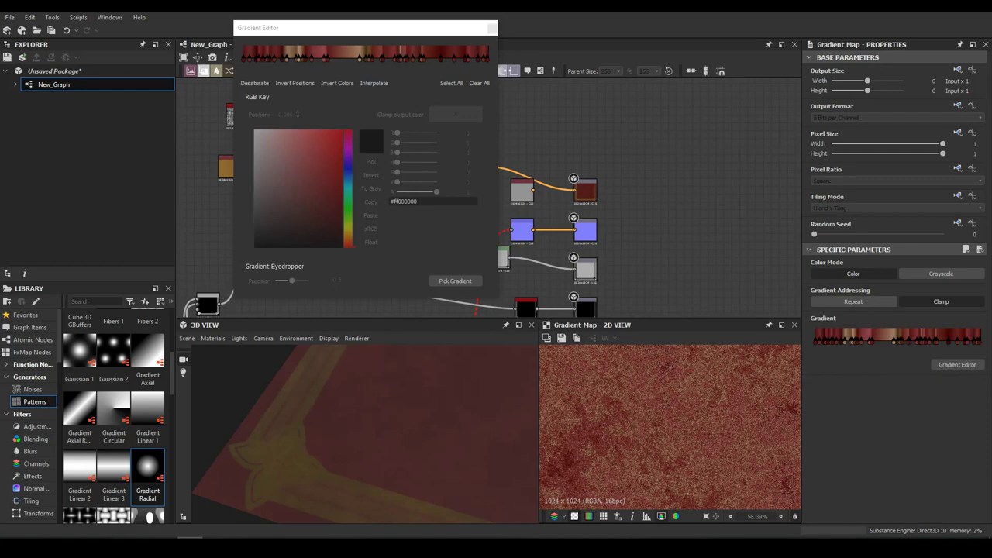
click(455, 280)
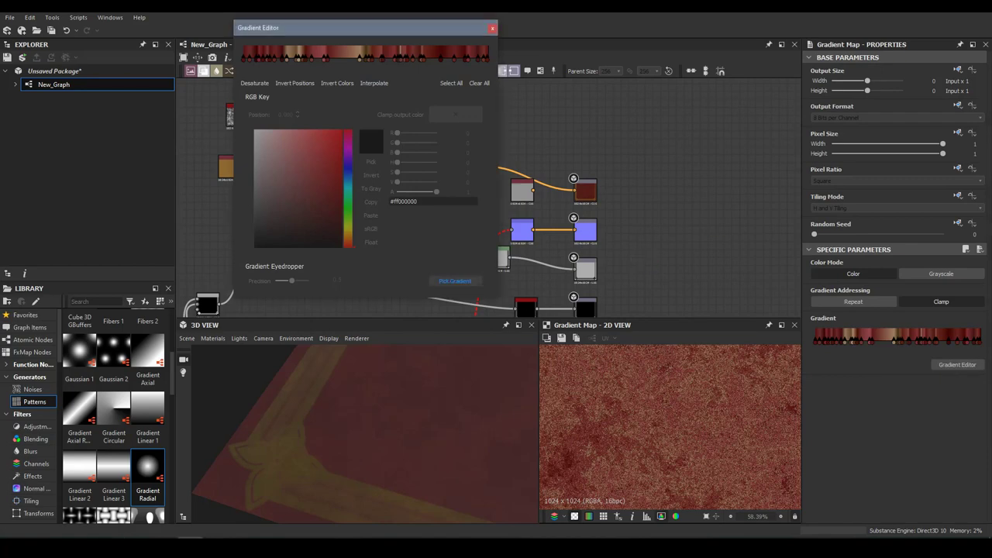
drag(292, 281, 284, 283)
click(474, 167)
drag(832, 273, 837, 274)
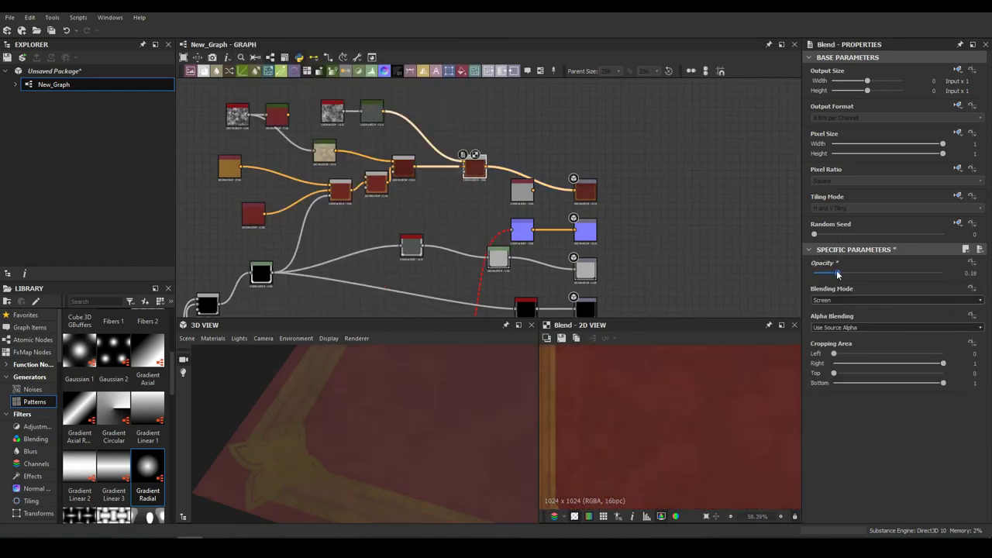
Move the last blend beside the base colour output and set its opacity to about 0.82.
drag(510, 204, 574, 224)
middle_drag(353, 202, 350, 172)
mouse_move(344, 165)
mouse_down()
mouse_move(489, 143)
mouse_move(572, 162)
mouse_up()
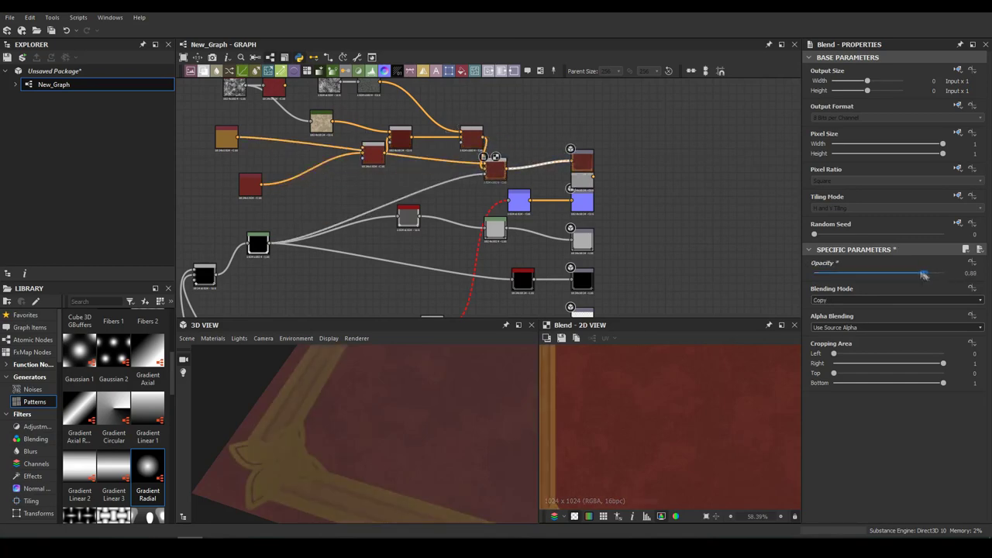
drag(927, 276, 920, 273)
middle_drag(224, 272, 458, 205)
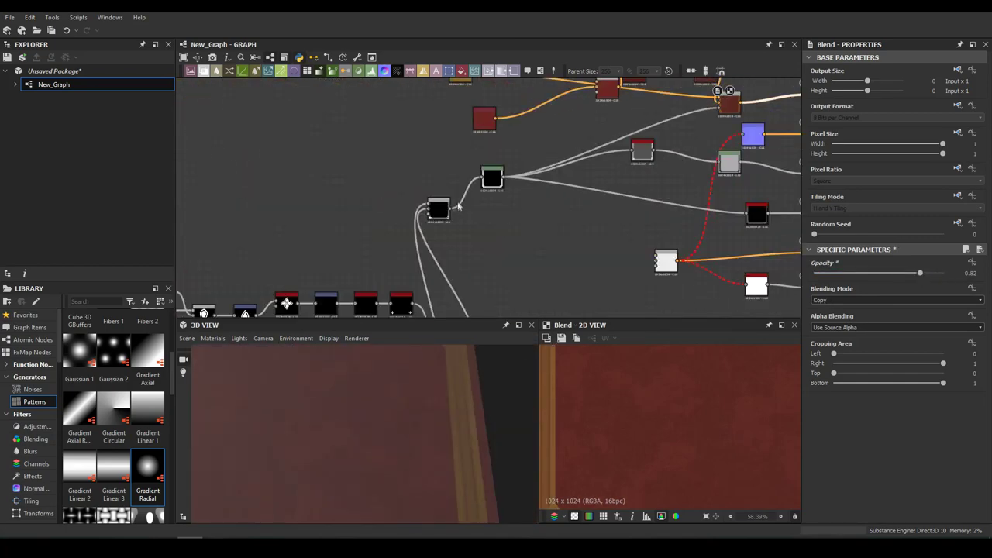
Add an ambient occlusion node followed by Levels after the frame height.
click(439, 207)
key(space)
text(a)
click(591, 272)
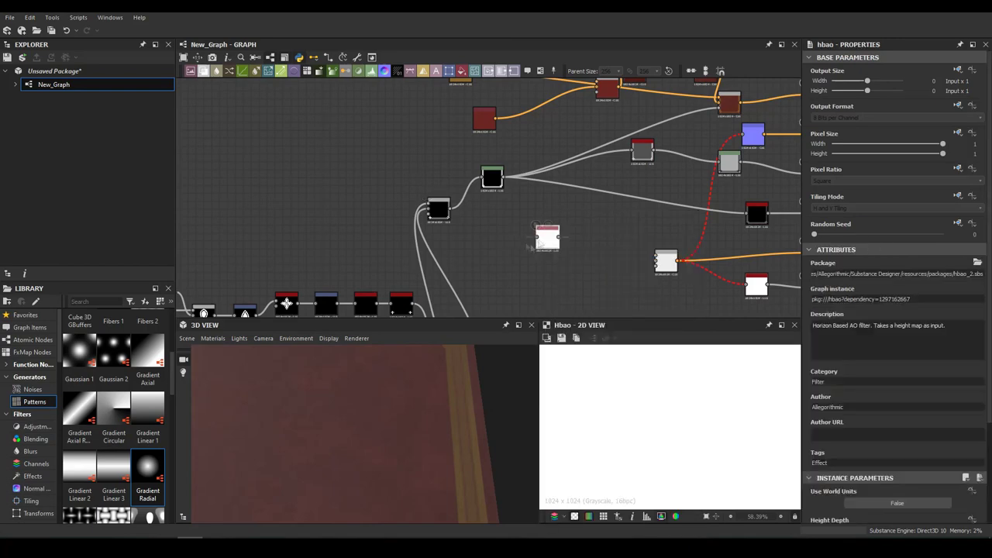
key(space)
text(levels)
key(Return)
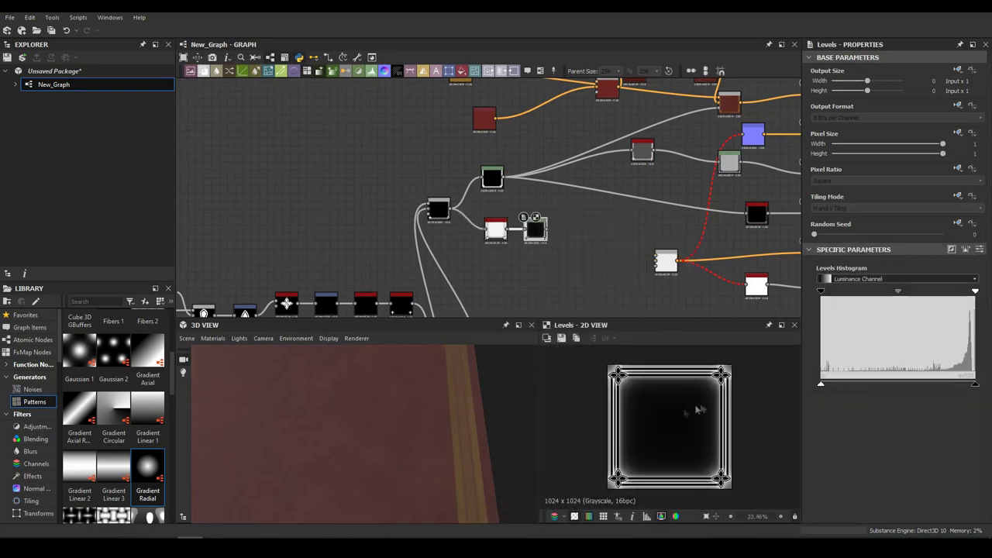
Blend the occlusion shading over the base colour at 0.44 opacity and inspect the frame.
key(space)
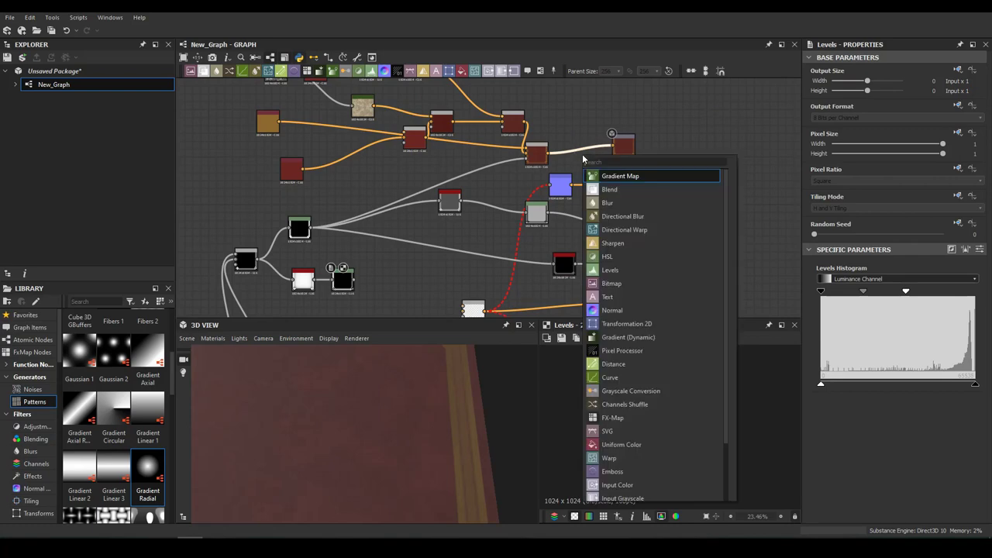
click(620, 186)
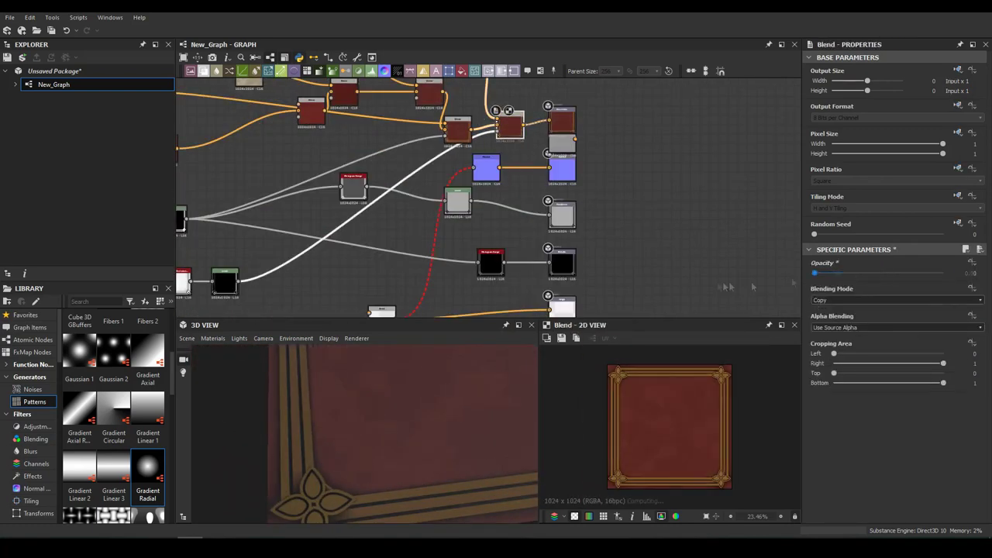
drag(852, 276, 871, 274)
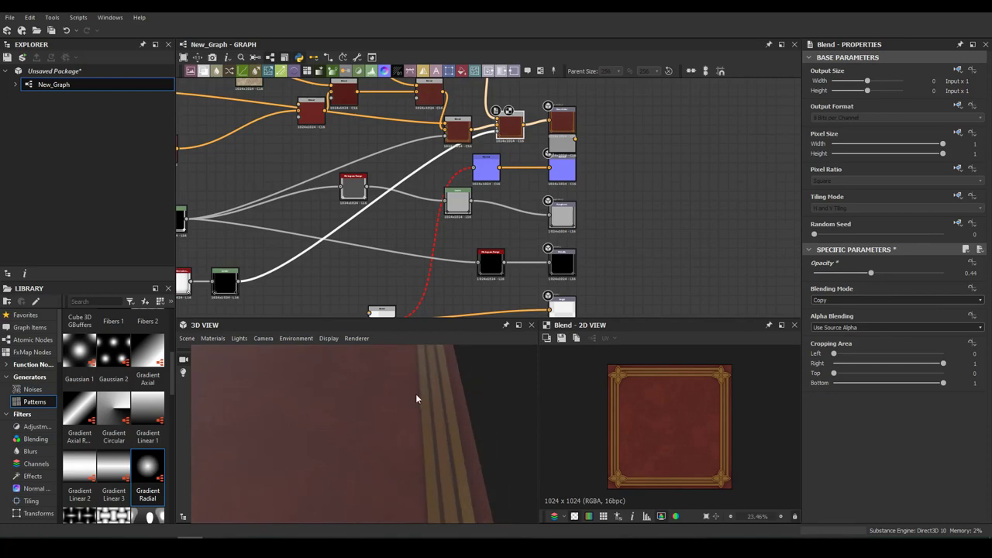
drag(471, 319, 435, 256)
mouse_move(408, 328)
mouse_down()
mouse_move(410, 380)
mouse_move(358, 362)
mouse_up()
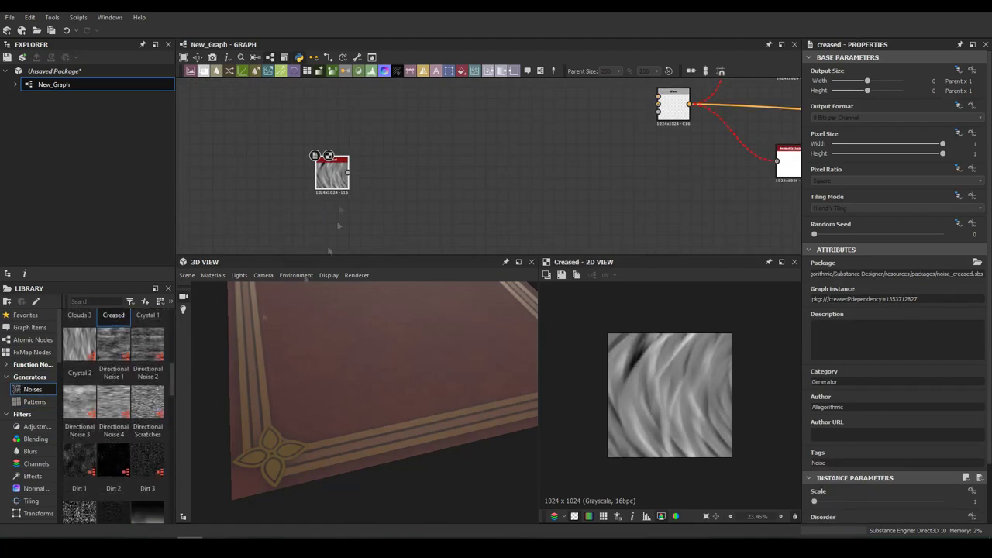
scroll(935, 503, down, 2)
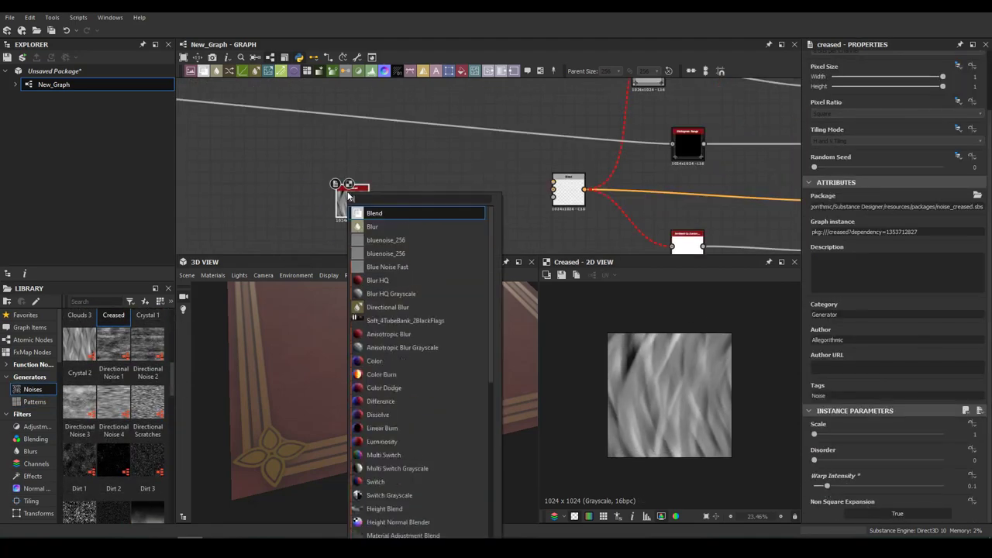
Chain Blur HQ, Levels and a second Blur HQ after the Creased noise.
click(448, 286)
drag(425, 202, 415, 279)
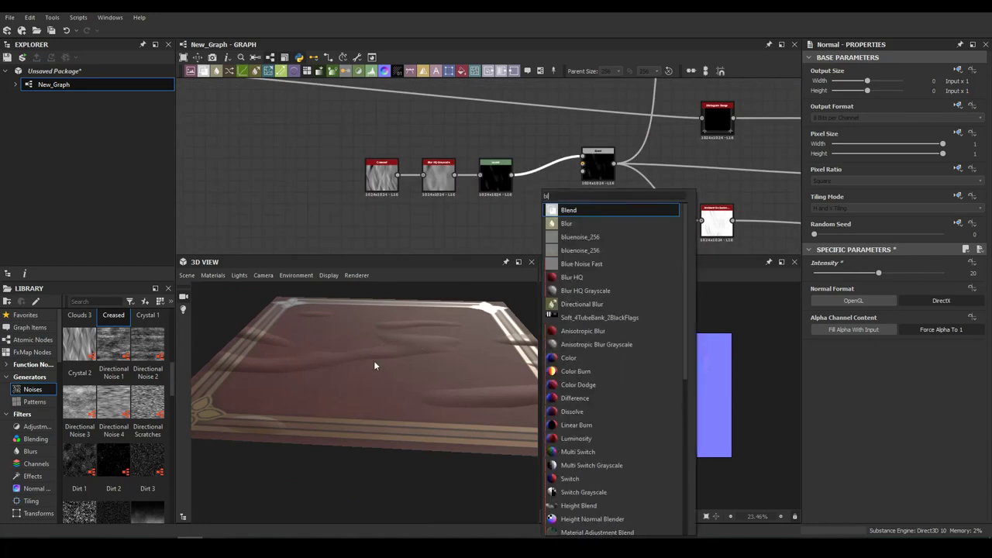
click(585, 291)
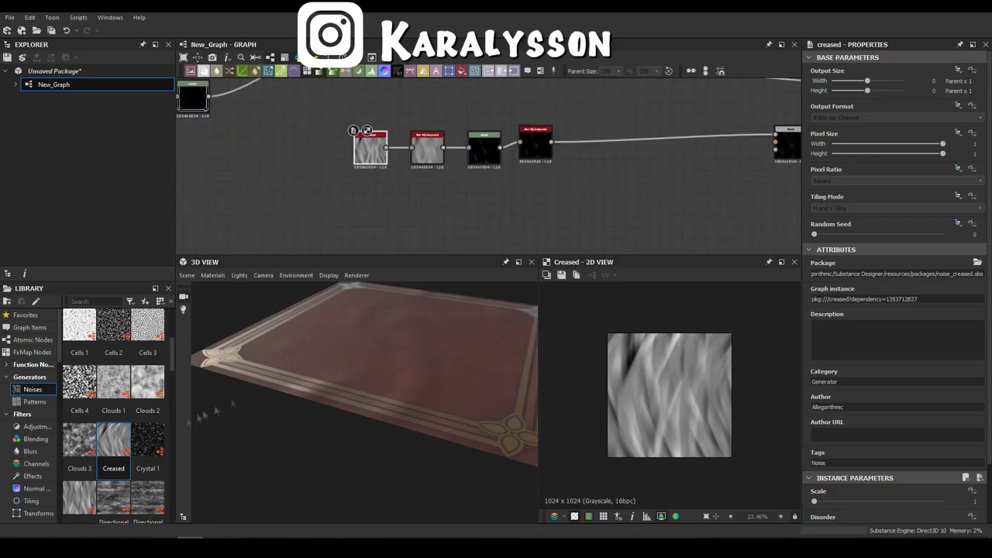
scroll(165, 448, down, 2)
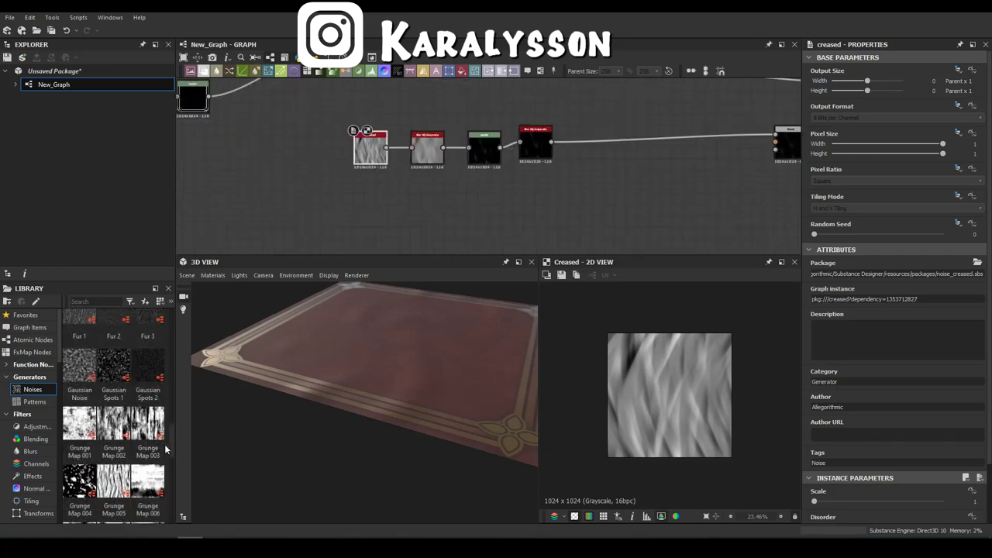
Build Grunge Map 003 with a blur and a Clouds 2-driven slope blur at 32 samples.
drag(166, 448, 508, 197)
key(space)
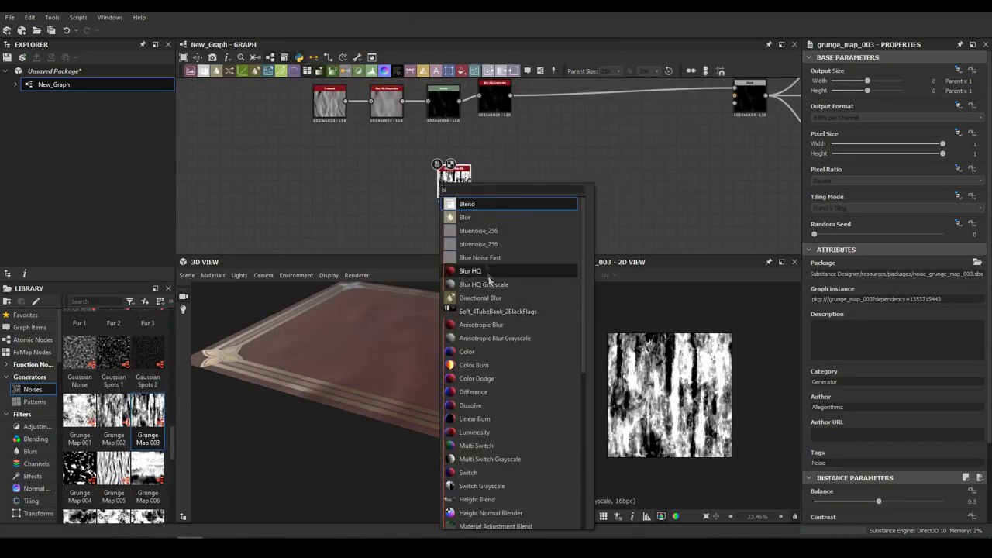
click(465, 217)
key(space)
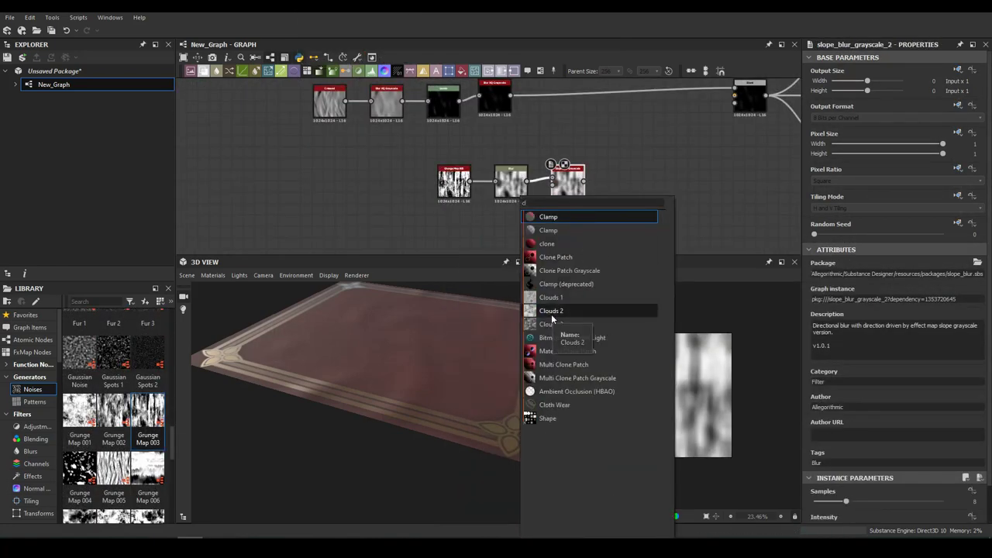
click(562, 311)
drag(516, 232, 552, 186)
drag(846, 501, 943, 501)
scroll(891, 465, down, 1)
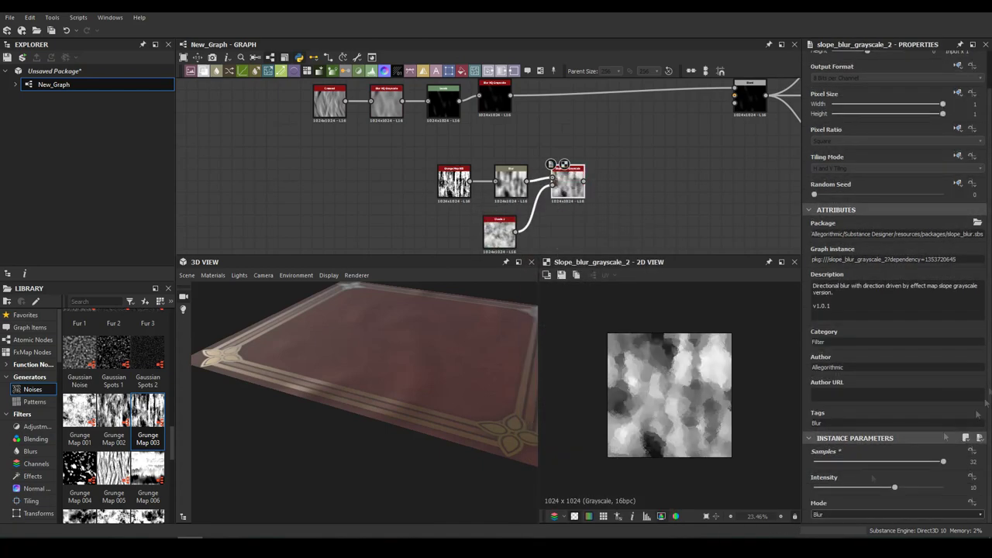
Set the blend combining grunge and frame to Subtract at 0.89 opacity.
key(f)
middle_drag(759, 178, 556, 101)
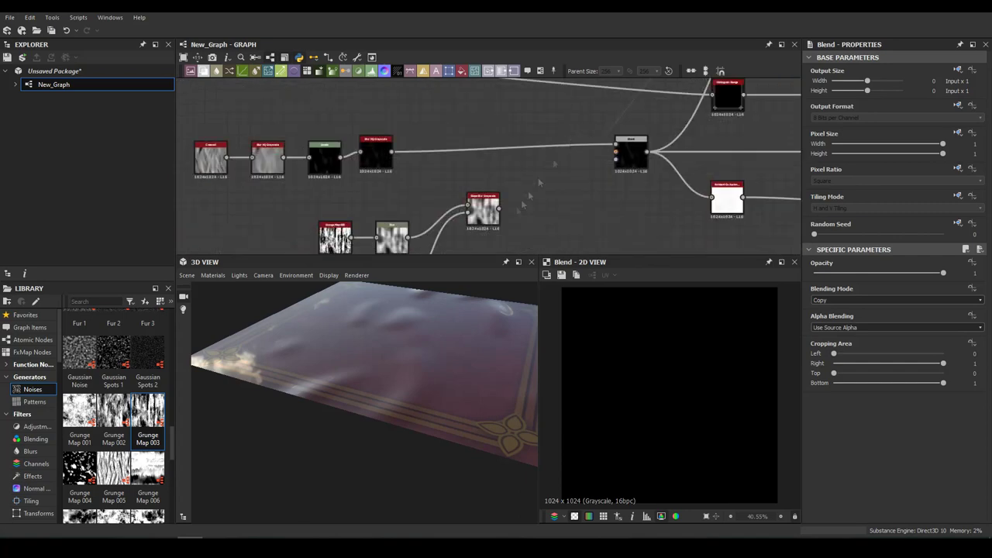
click(895, 300)
click(853, 341)
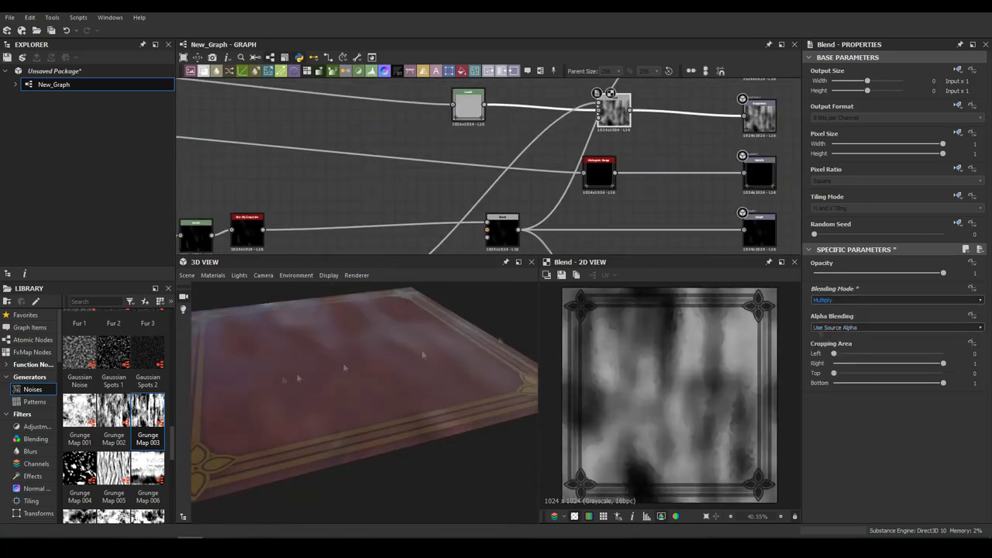
drag(944, 273, 837, 273)
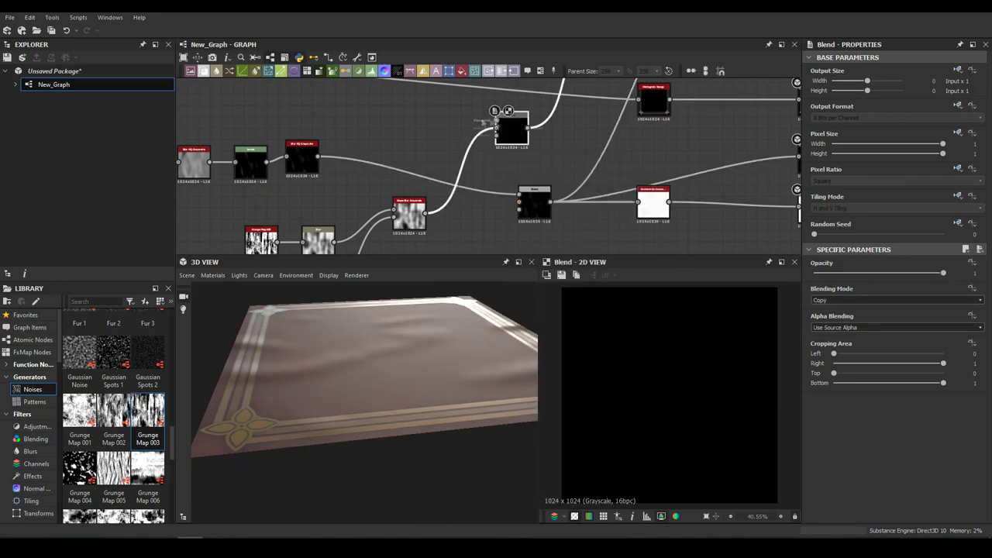
click(841, 300)
click(842, 304)
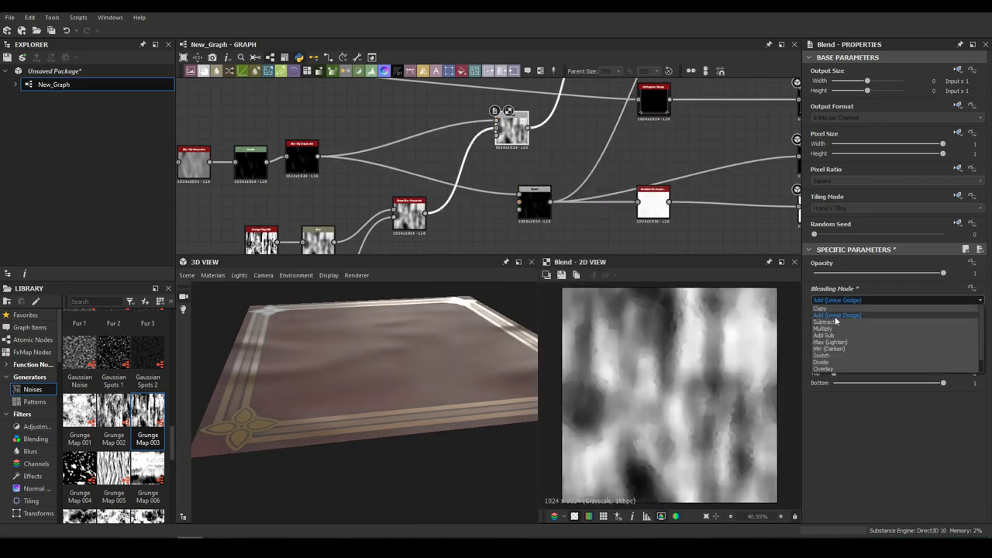
click(838, 321)
Raise the 3D preview material's height Scale to 10 and orbit to check the relief.
drag(388, 349, 439, 356)
click(213, 276)
click(281, 291)
drag(831, 157, 943, 157)
mouse_move(401, 353)
mouse_down()
mouse_move(518, 403)
mouse_move(510, 331)
mouse_up()
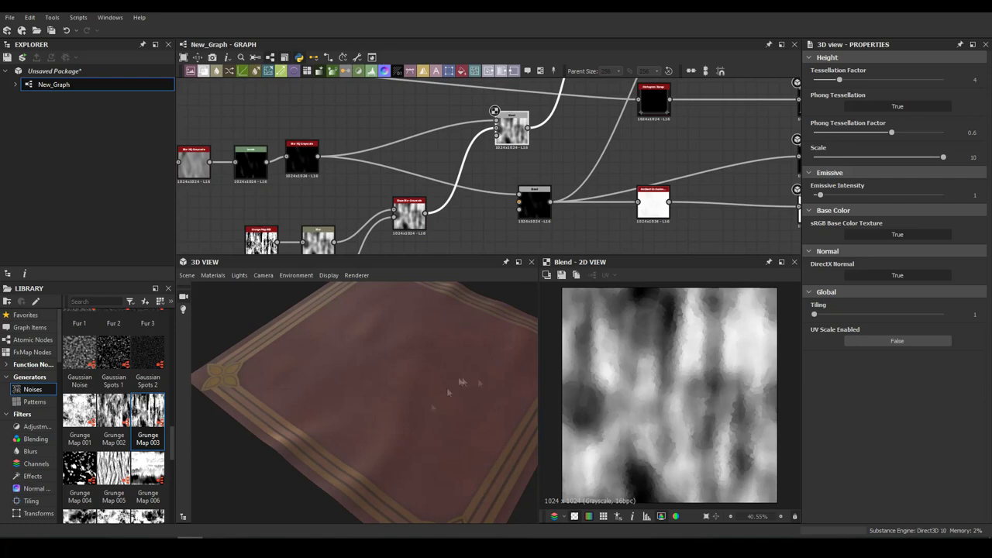
drag(266, 374, 332, 505)
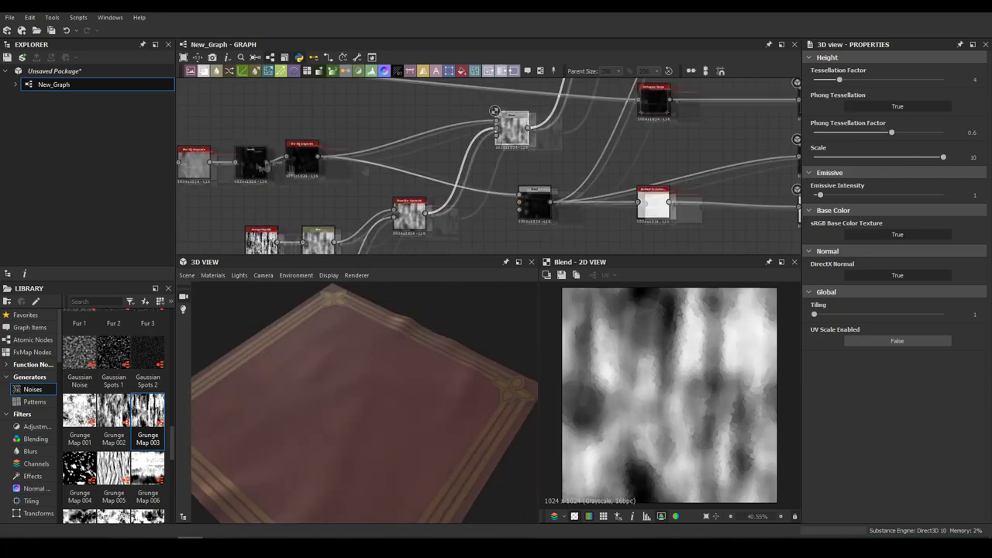
middle_drag(495, 111, 457, 122)
Create a Polygon 2 star, rotated 45 degrees, with inward-curved sides and crisp edges.
key(space)
text(poly)
key(Return)
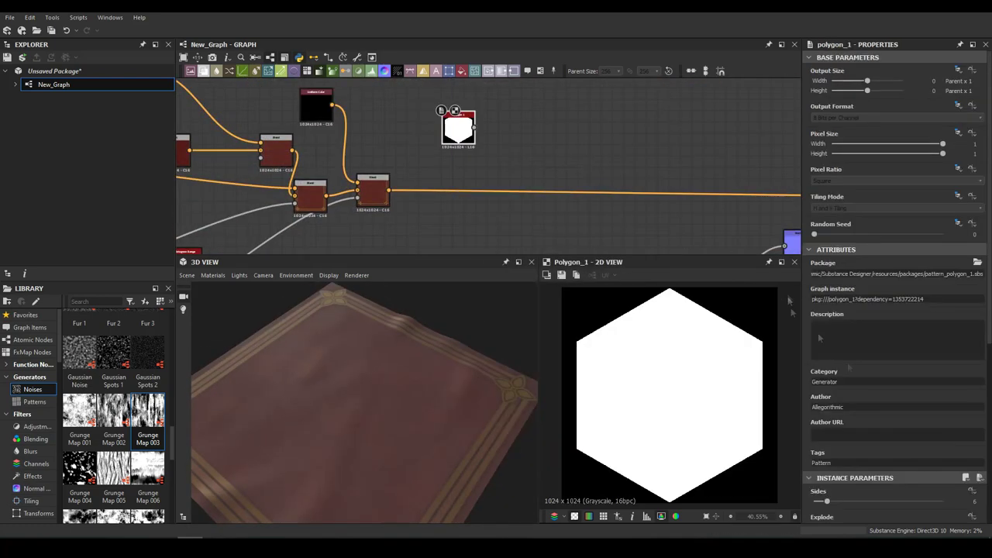
key(Delete)
key(space)
text(pol)
key(Return)
scroll(891, 349, down, 5)
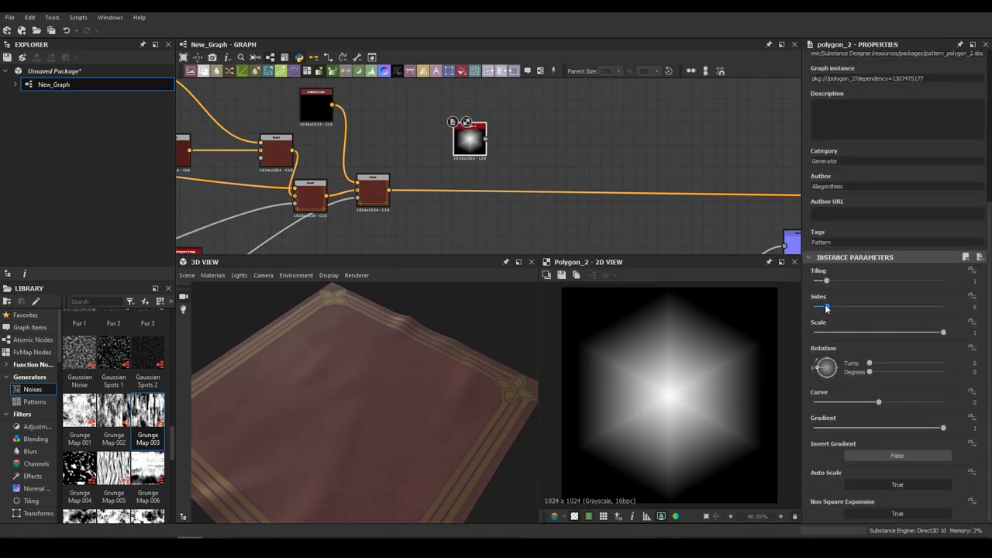
drag(826, 308, 820, 309)
mouse_move(869, 372)
mouse_down()
mouse_move(879, 372)
mouse_move(834, 402)
mouse_up()
drag(943, 427, 819, 427)
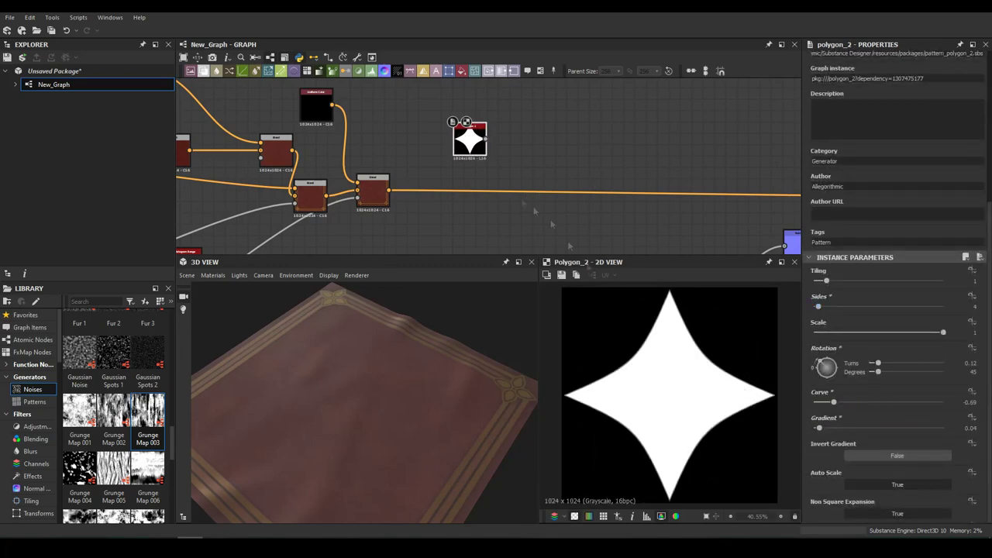
drag(472, 143, 456, 121)
Connect the star shape into a new Tile Sampler node.
key(space)
click(491, 245)
middle_drag(434, 160, 470, 162)
scroll(470, 163, down, 3)
click(224, 181)
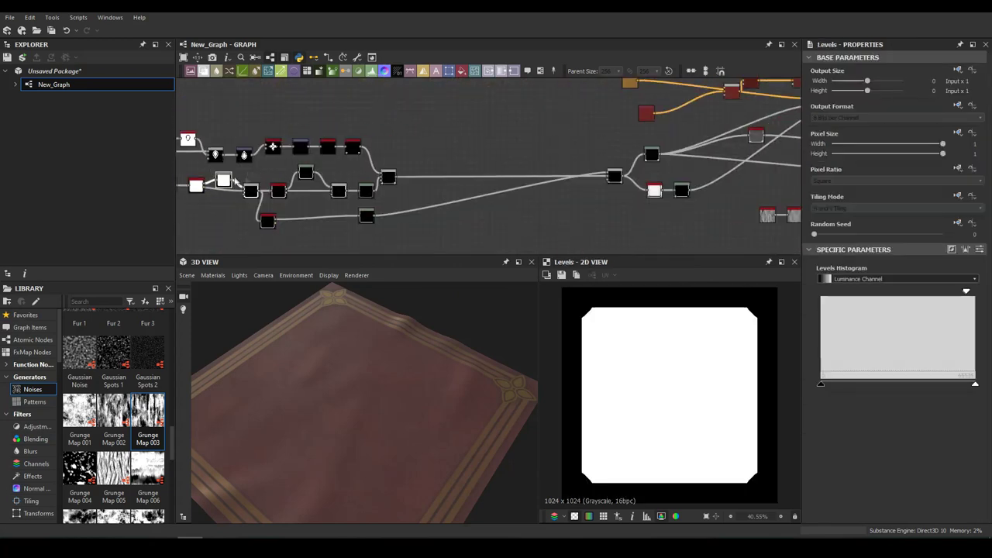
middle_drag(575, 75, 592, 185)
scroll(592, 184, up, 5)
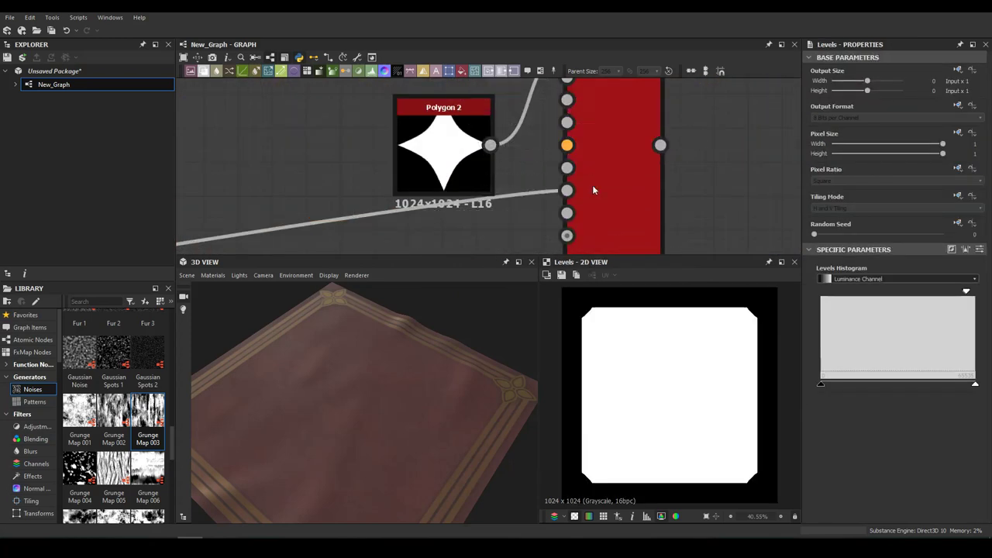
click(592, 184)
scroll(851, 197, down, 6)
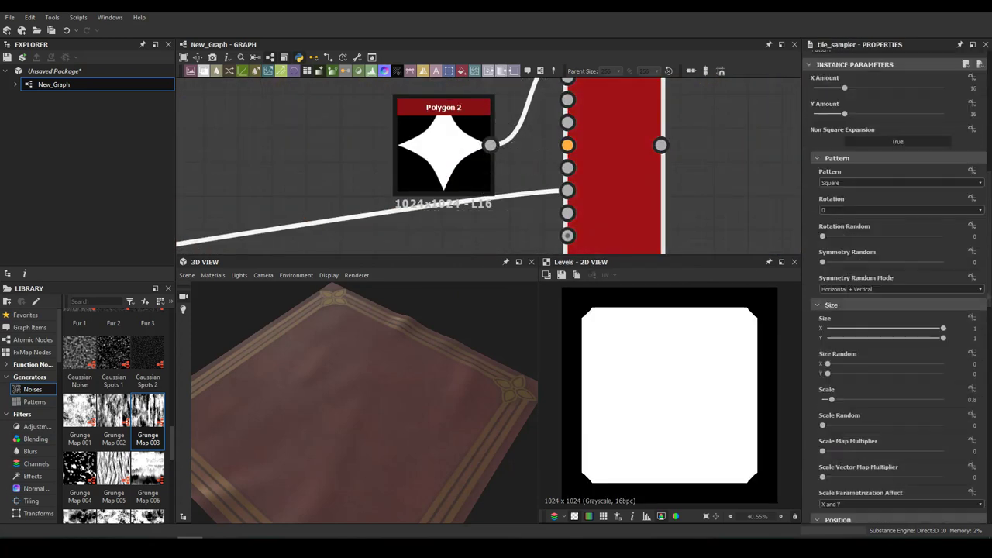
Tile the star across the texture and adjust the Tile Sampler's star grid amount.
double_click(601, 156)
scroll(989, 516, down, 5)
middle_drag(697, 155, 569, 169)
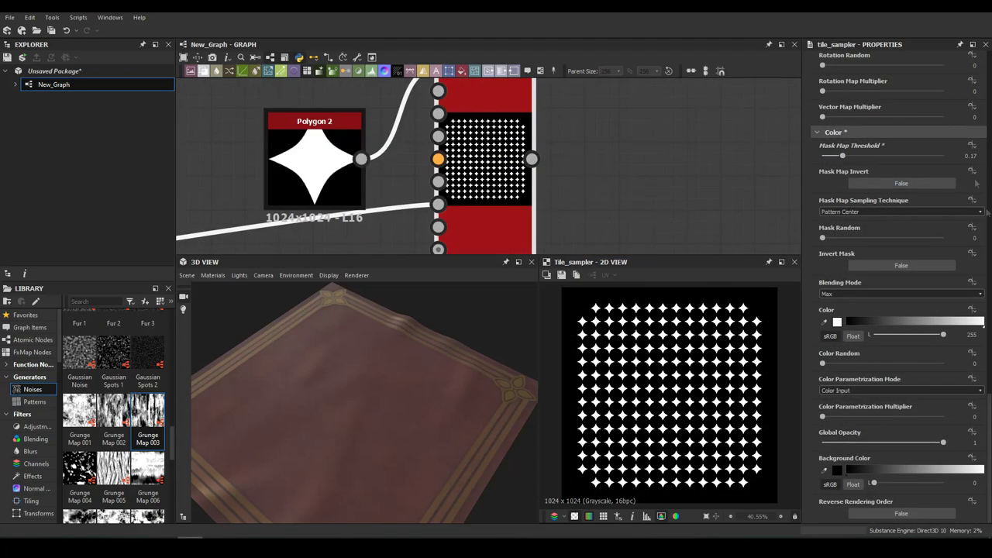
scroll(892, 310, up, 10)
drag(846, 370, 840, 347)
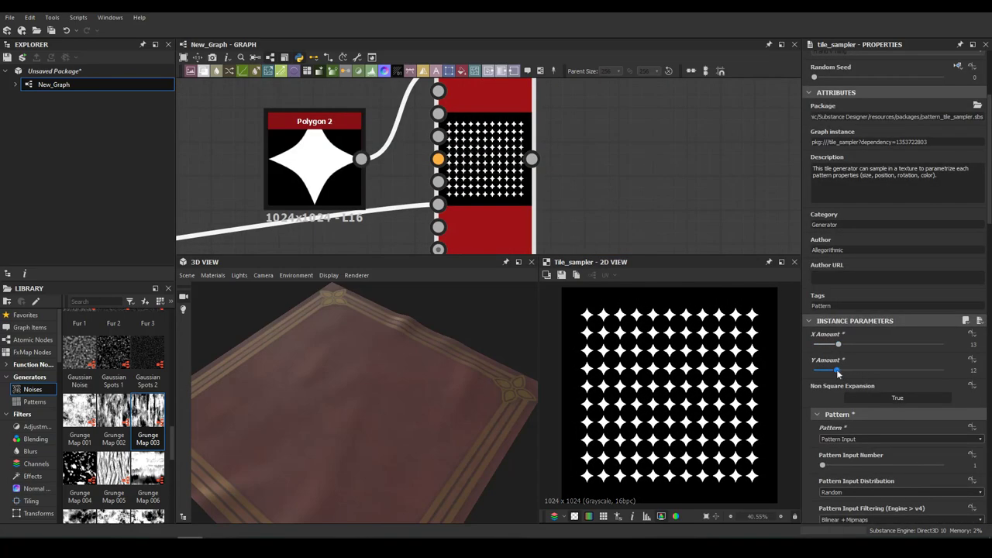
click(841, 371)
scroll(891, 310, down, 10)
drag(837, 104, 828, 105)
scroll(524, 177, down, 2)
scroll(529, 159, down, 2)
Insert a Blend on the base colour link, fed by a white Uniform Color.
key(space)
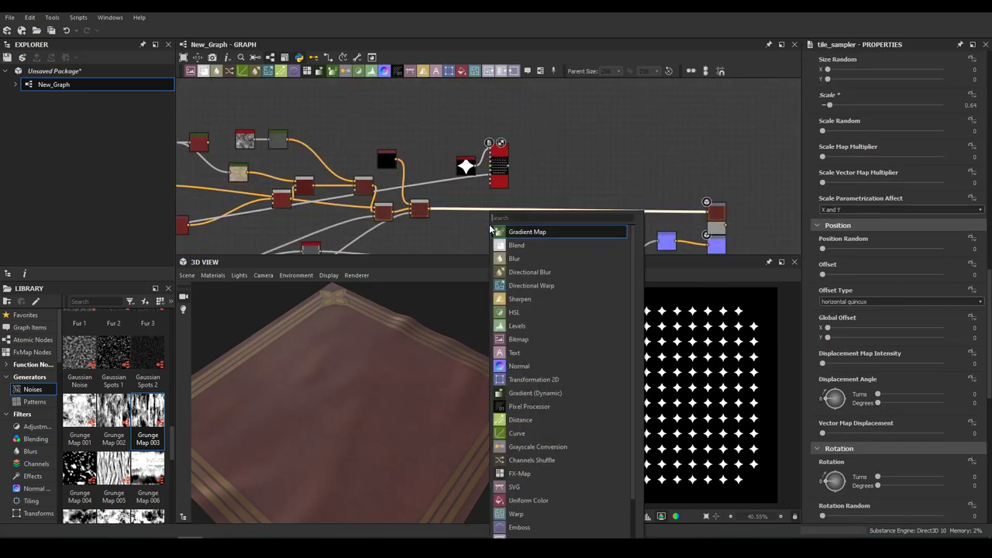
key(Return)
drag(504, 175, 424, 171)
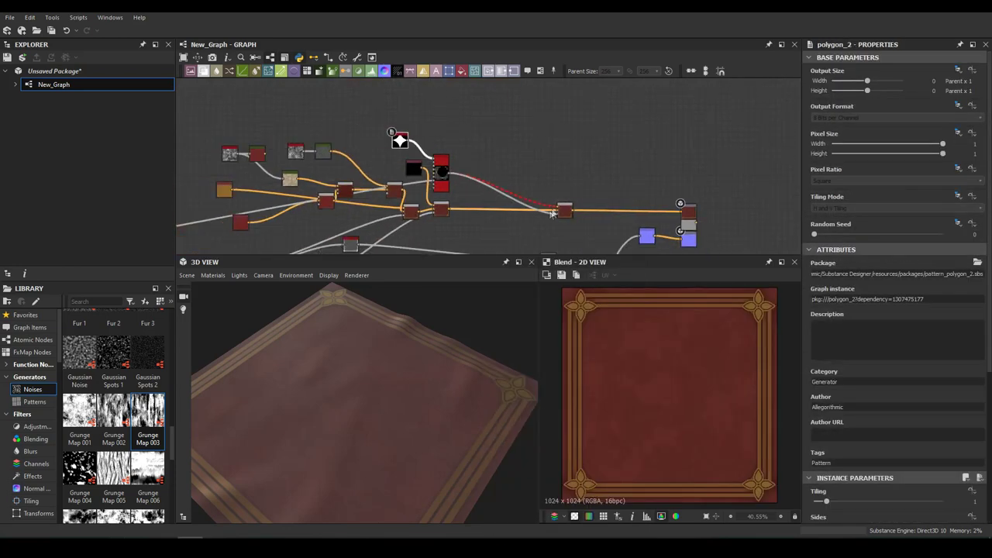
scroll(565, 195, up, 3)
click(462, 71)
click(829, 303)
drag(505, 162, 563, 205)
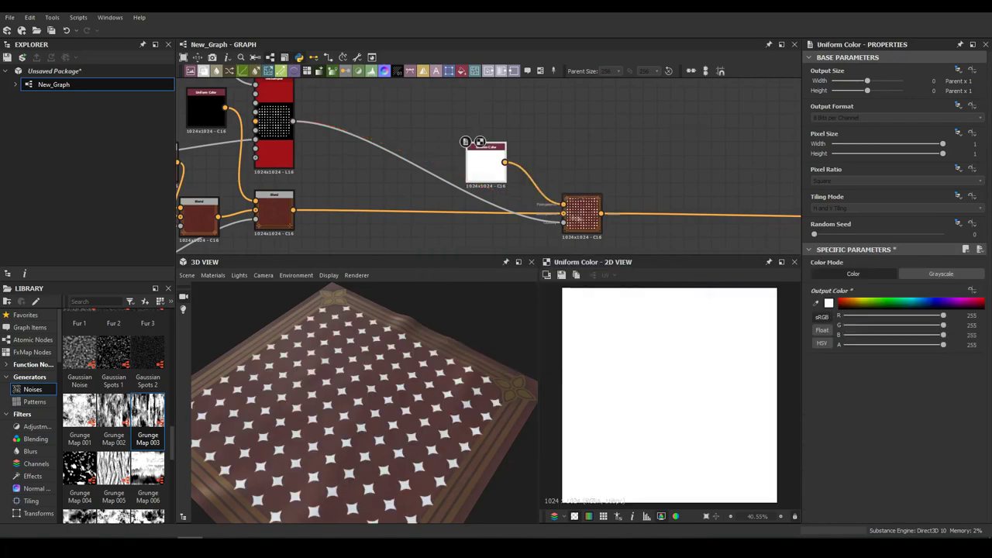
double_click(582, 211)
Set the star blend opacity to about 0.24 and soften the bevel distance.
drag(943, 274, 845, 278)
mouse_move(349, 403)
mouse_down()
mouse_move(240, 387)
mouse_move(384, 457)
mouse_up()
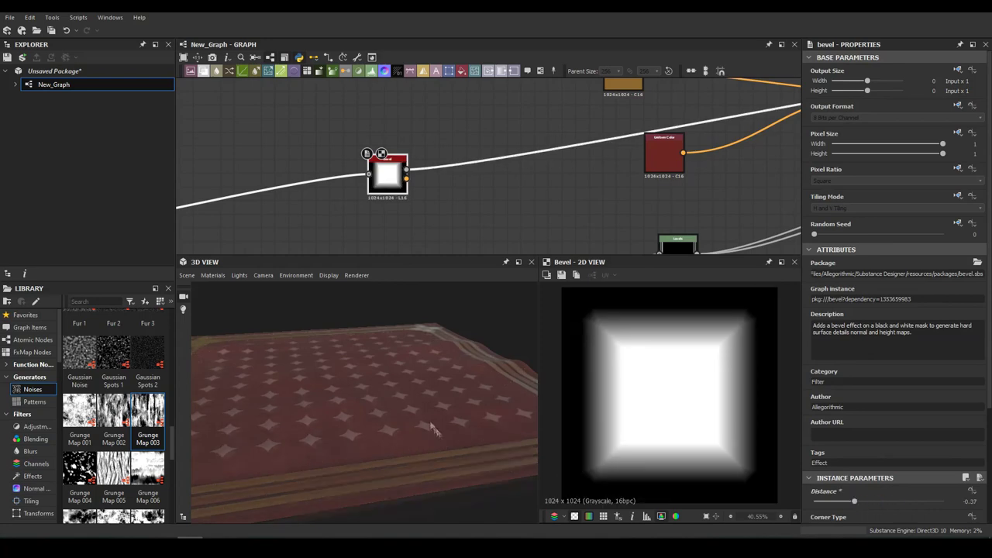
drag(874, 504, 865, 505)
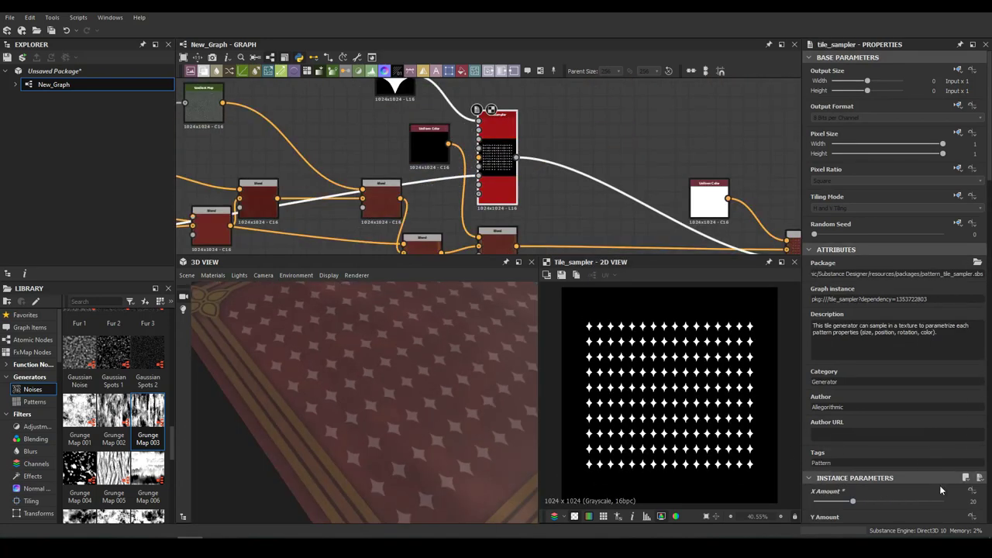
scroll(940, 485, down, 1)
drag(834, 506, 854, 506)
drag(403, 387, 281, 364)
scroll(281, 365, down, 5)
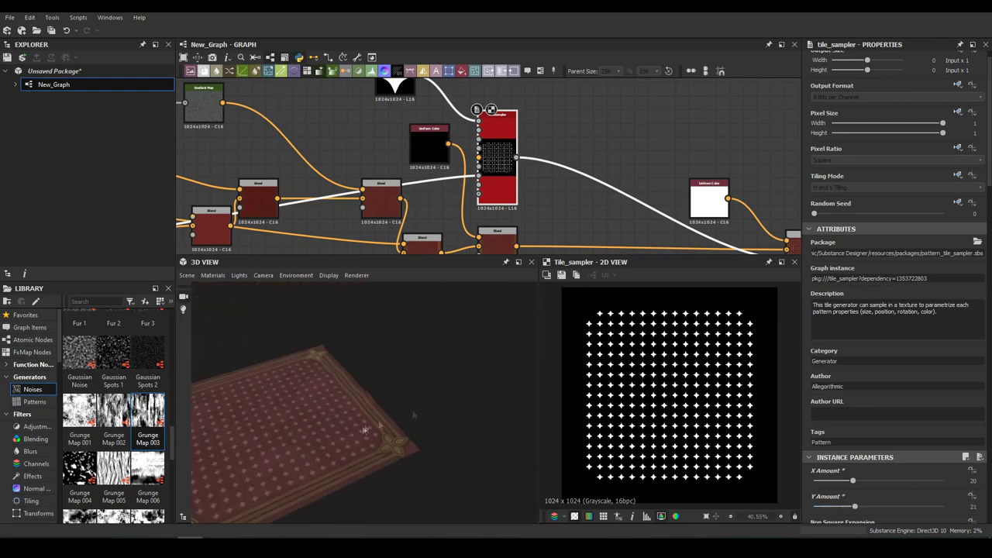
middle_drag(698, 193, 620, 139)
double_click(620, 139)
mouse_move(485, 199)
middle_down()
mouse_move(432, 73)
mouse_move(446, 136)
middle_up()
Add a Clouds noise mask and set the star Blend mode to Subtract.
key(space)
text(cl)
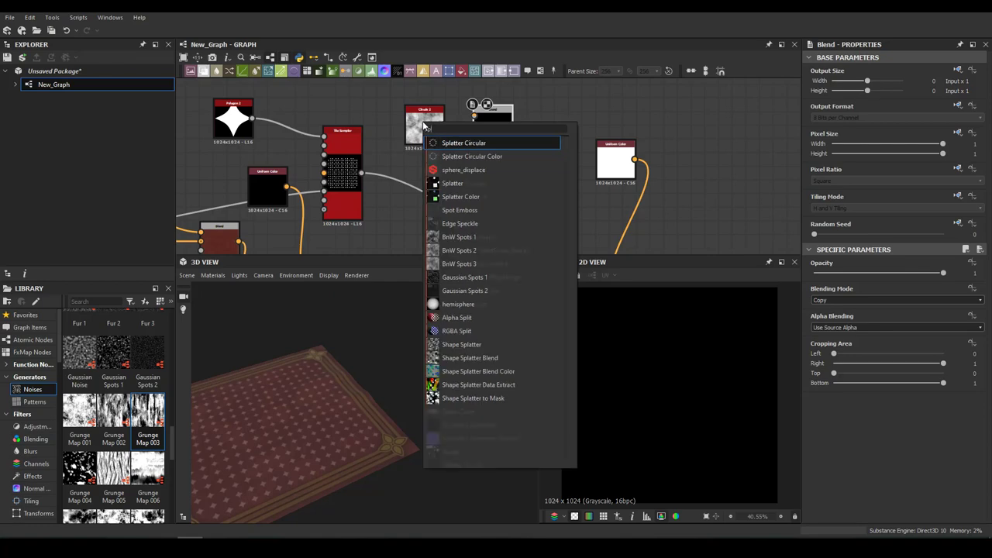
click(824, 329)
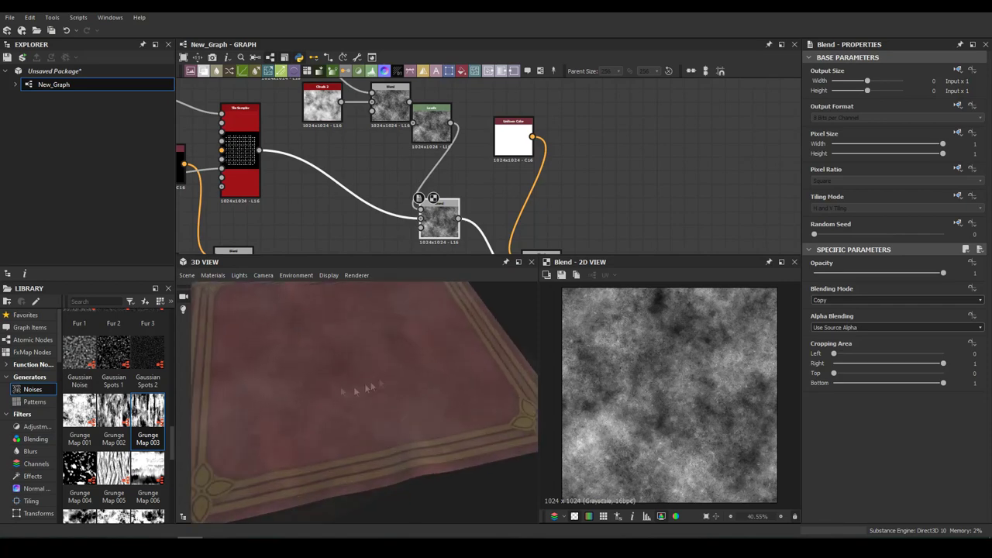
click(895, 300)
click(824, 323)
mouse_move(455, 348)
mouse_down()
mouse_move(414, 381)
mouse_move(361, 455)
mouse_up()
Drag the cloud mask's Levels white and mid handles inward for stark contrast.
click(432, 124)
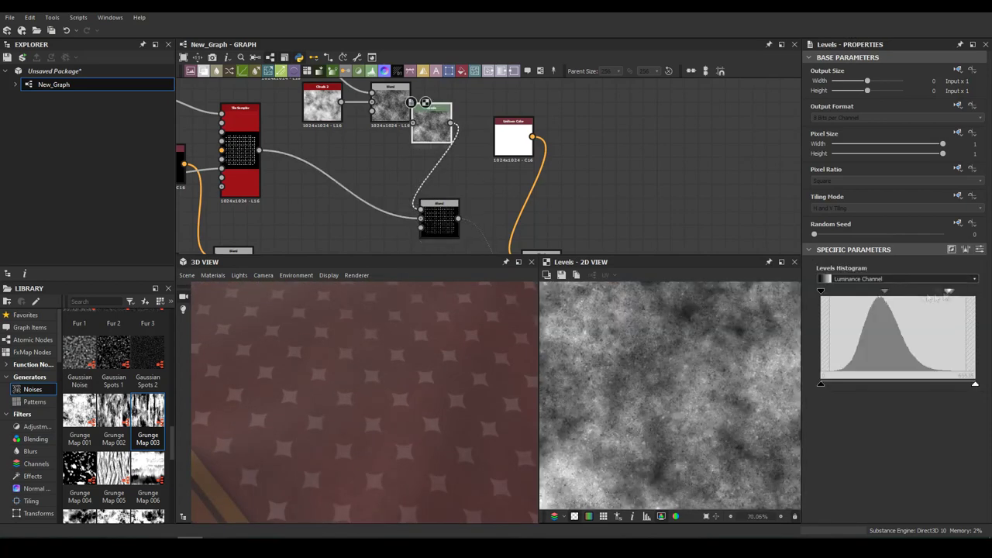
drag(822, 291, 898, 292)
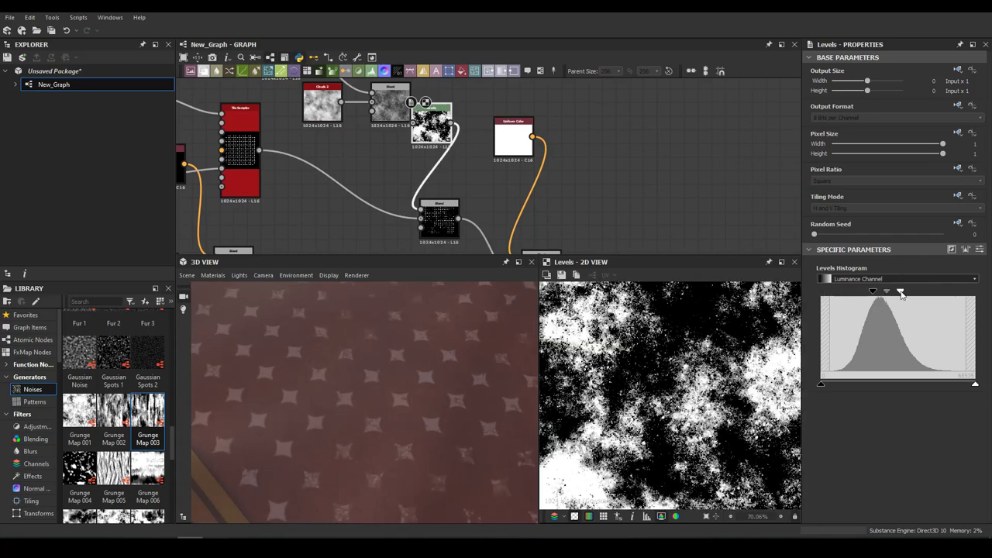
mouse_move(465, 392)
mouse_down()
mouse_move(266, 373)
mouse_move(434, 348)
mouse_up()
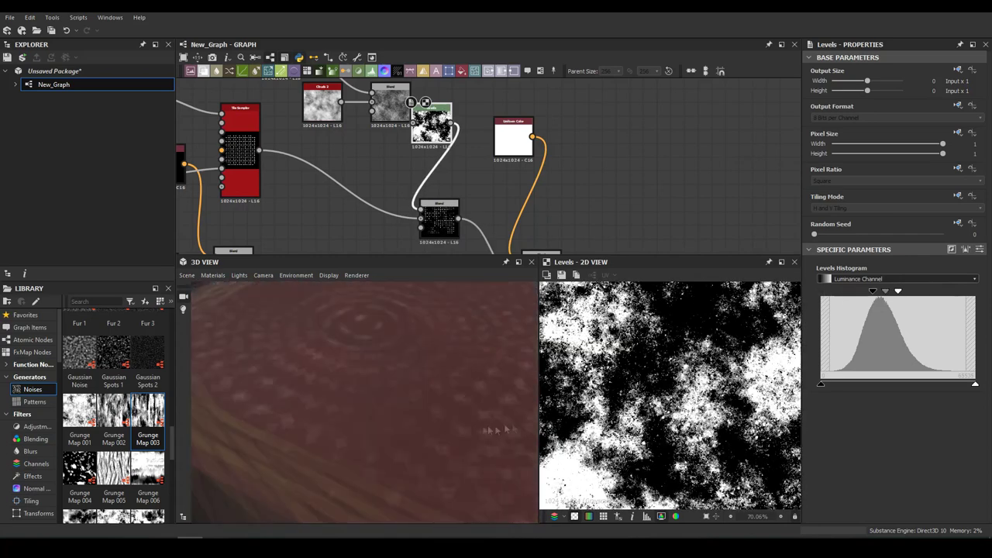
Preview the final Blend and inspect the patchily faded stars in 3D.
middle_drag(549, 253, 543, 209)
click(544, 210)
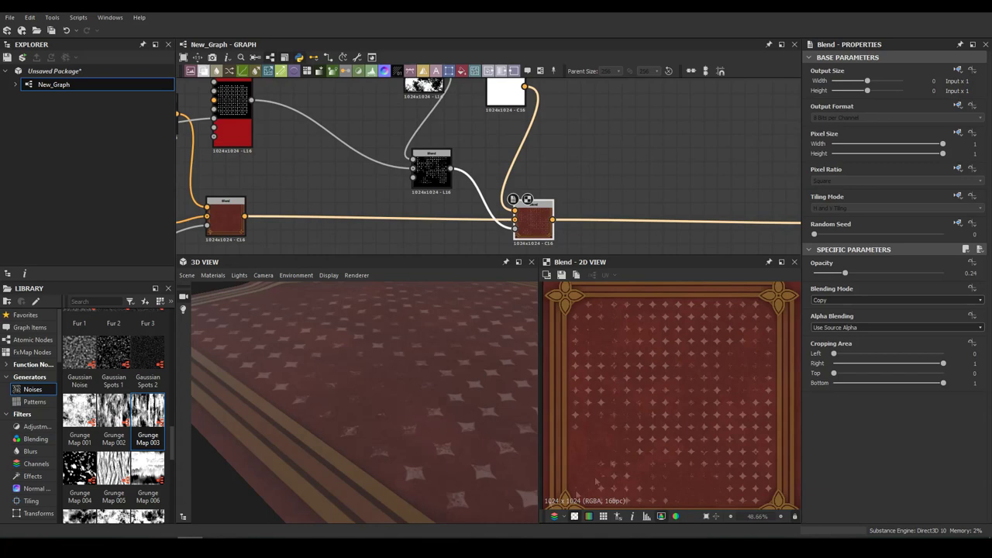
drag(372, 325, 377, 386)
scroll(378, 386, down, 5)
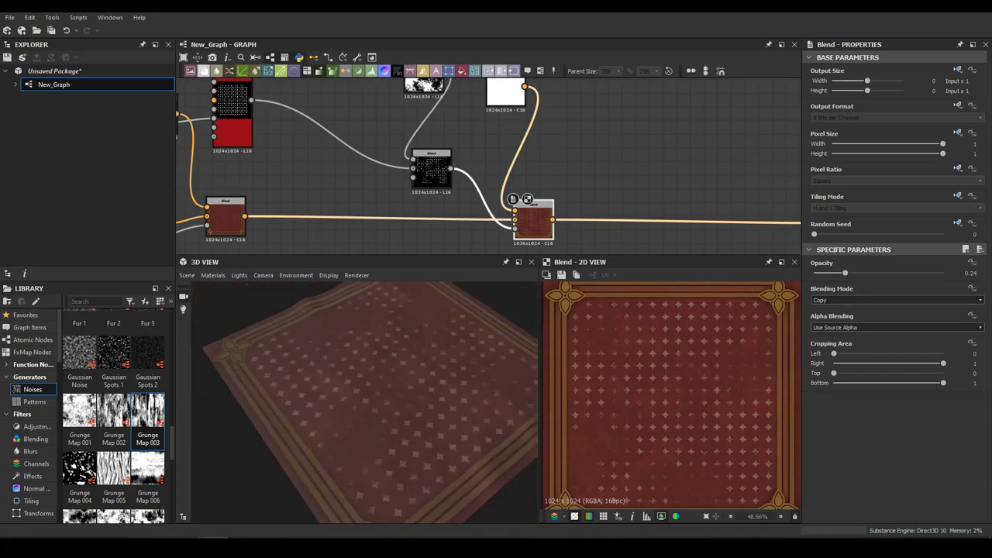
drag(300, 368, 409, 354)
middle_drag(558, 232, 557, 143)
scroll(558, 190, down, 3)
scroll(558, 190, up, 3)
key(space)
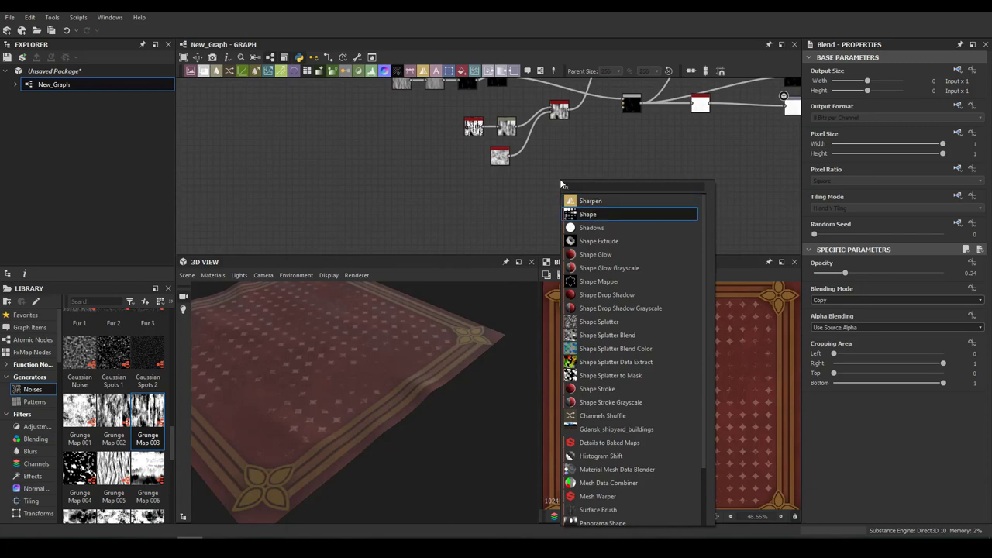
Add a square Shape node followed by a Bevel node.
key(Return)
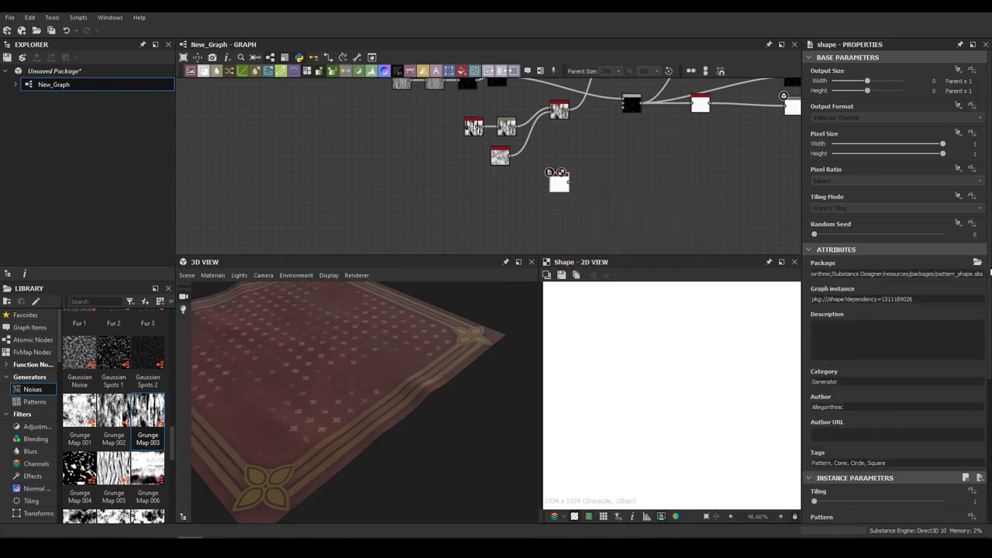
click(919, 377)
key(space)
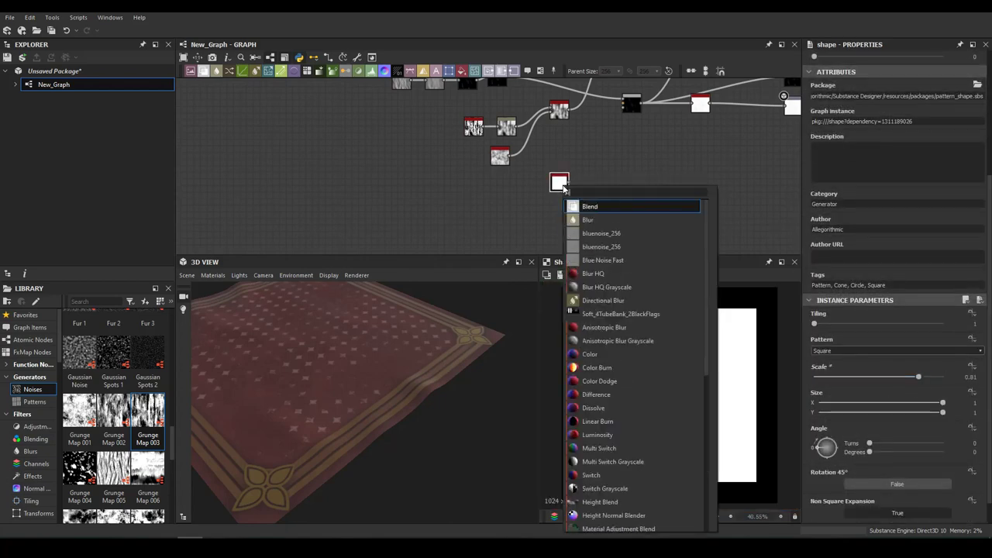
text(bevel)
key(Return)
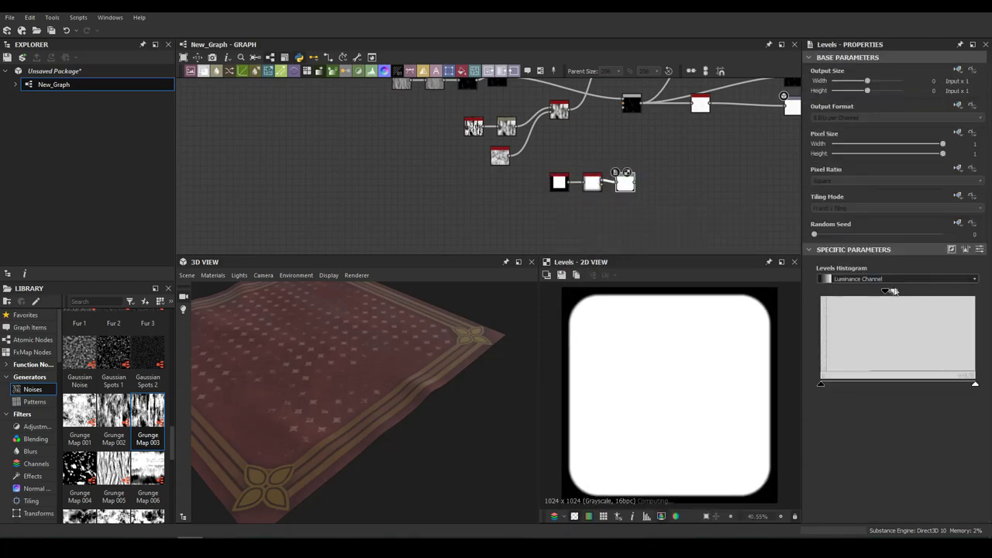
key(f)
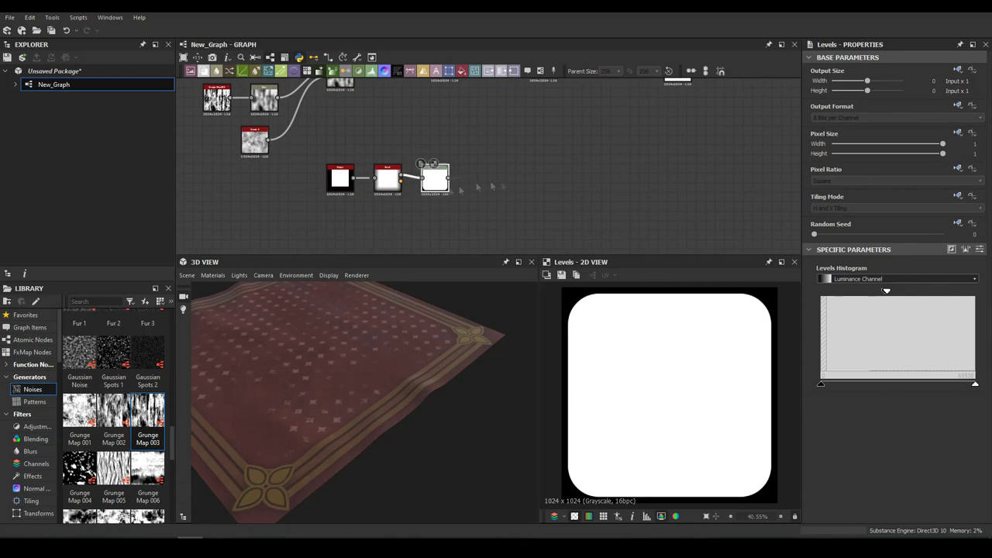
Add a Slope Blur after Levels, driven by a Perlin Noise node.
key(space)
text(slope)
key(Return)
key(space)
text(perlin)
key(Return)
mouse_move(583, 190)
mouse_down()
mouse_move(439, 200)
mouse_move(475, 145)
mouse_up()
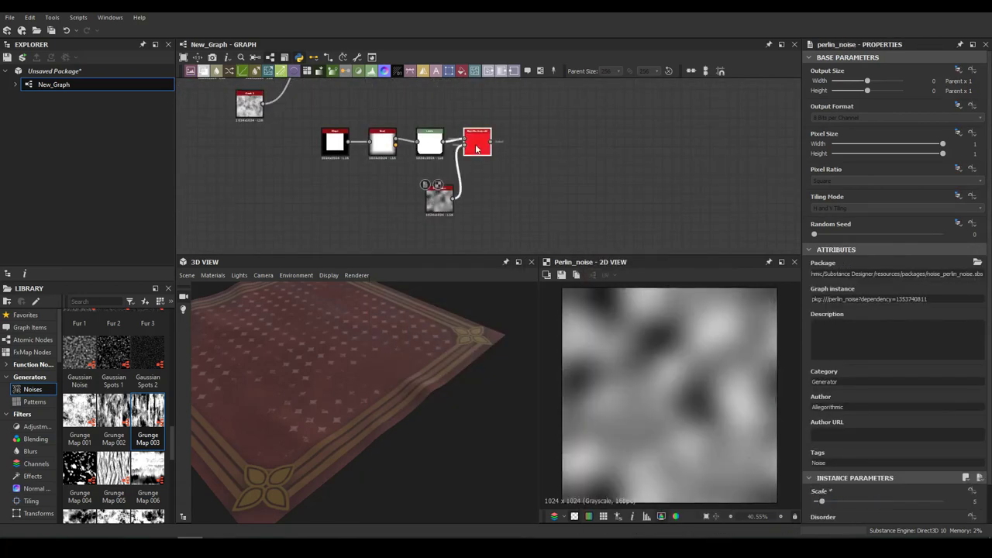
click(476, 145)
scroll(831, 518, down, 1)
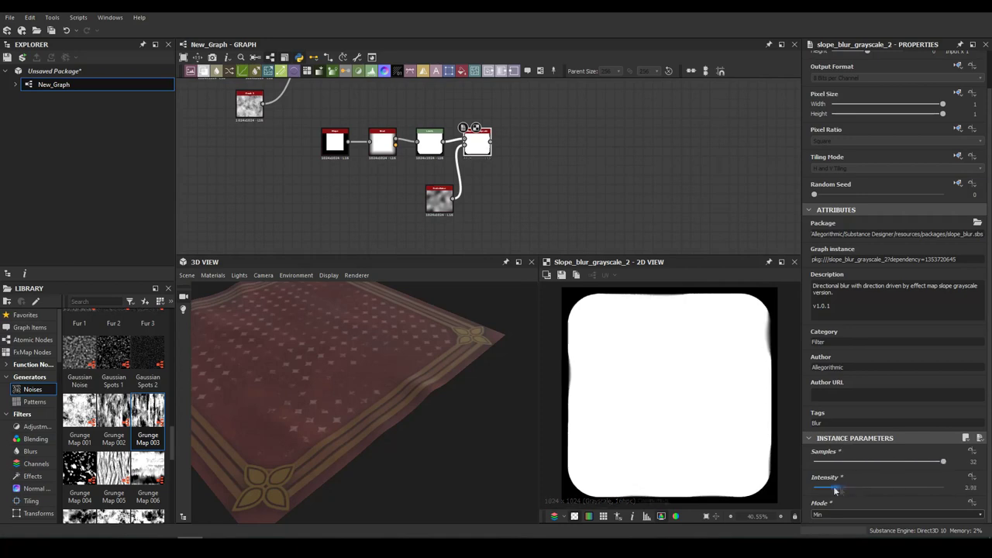
Add Levels after the slope blur and set the Shape scale to 0.71.
key(space)
text(levels)
key(Return)
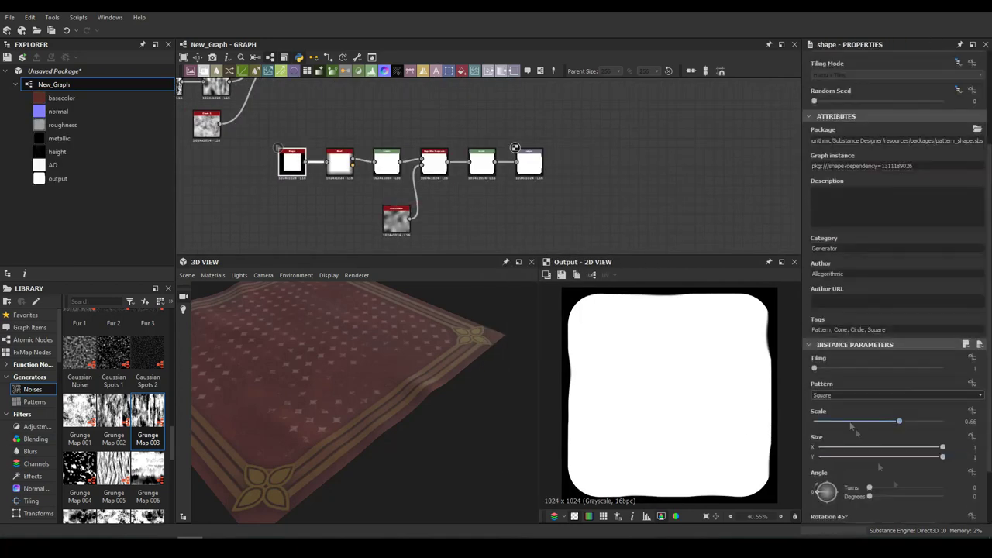
drag(899, 421, 907, 425)
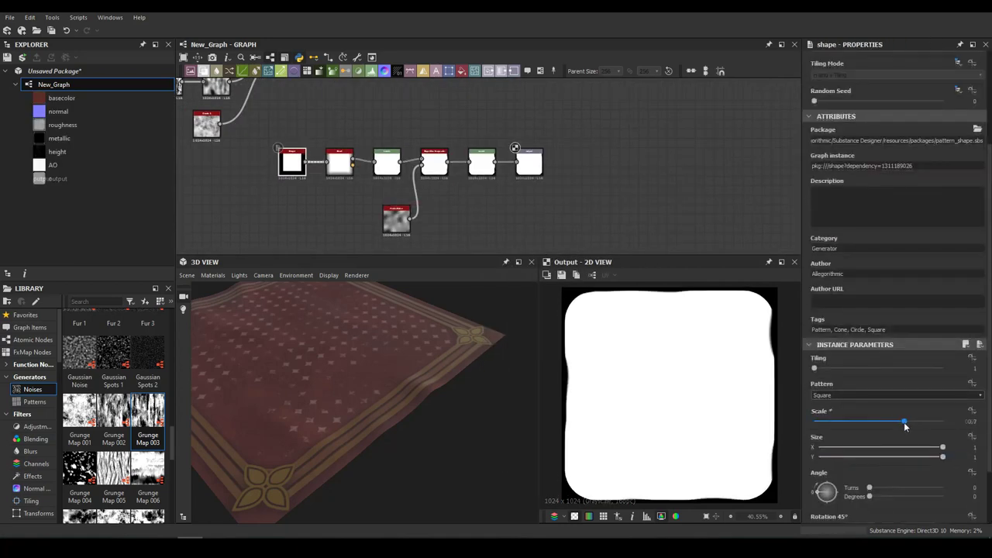
click(340, 162)
Widen the square mask's Bevel distance to 0.67.
drag(887, 504, 922, 505)
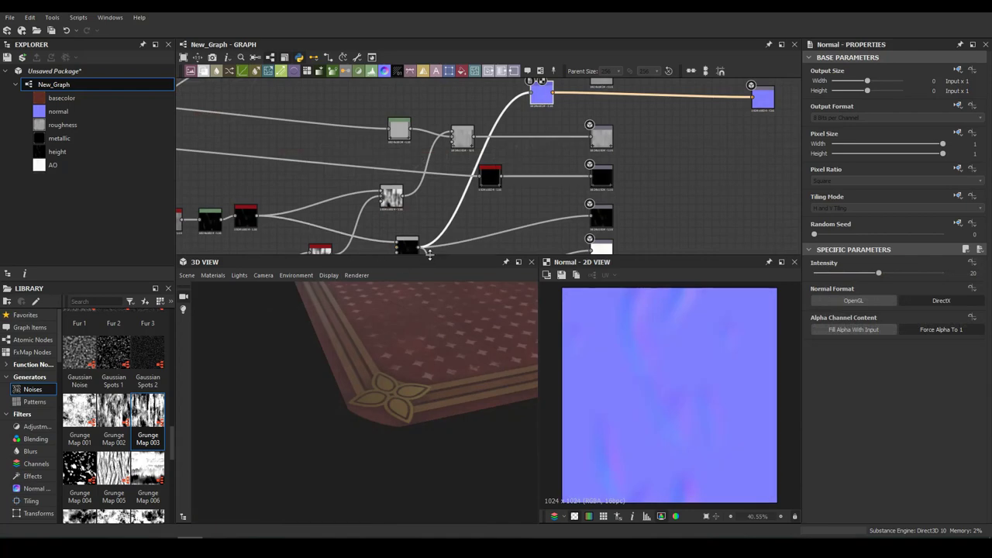
drag(504, 357, 375, 307)
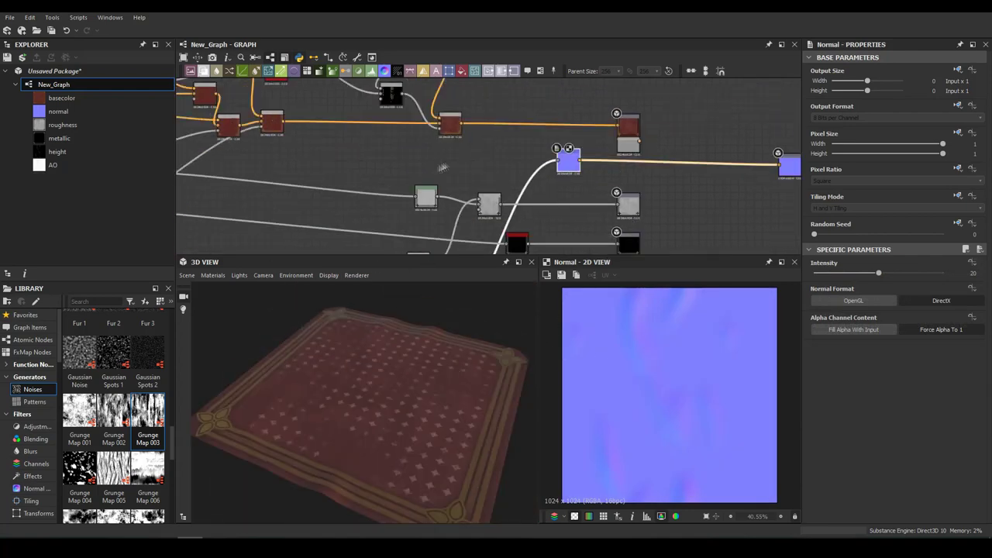
middle_drag(385, 124, 346, 252)
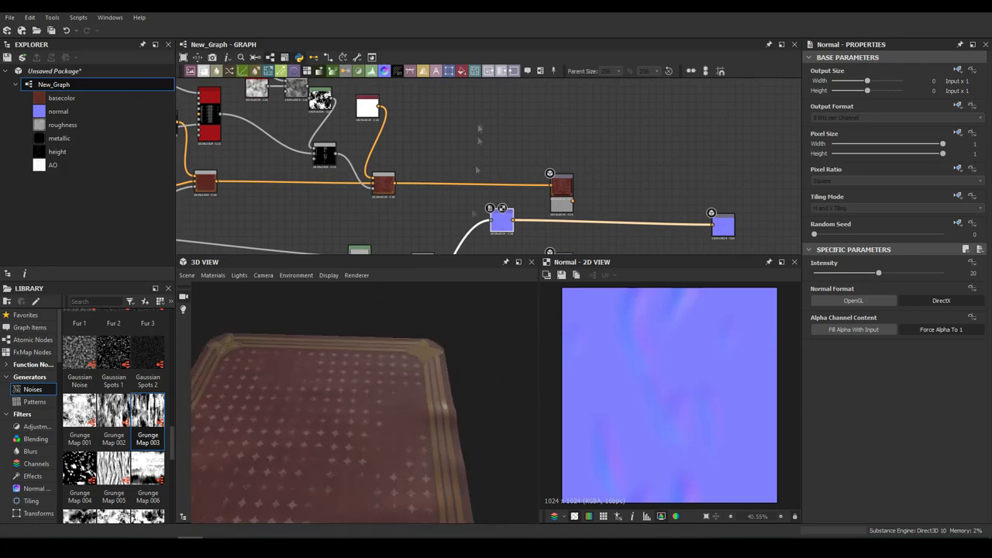
drag(176, 488, 178, 446)
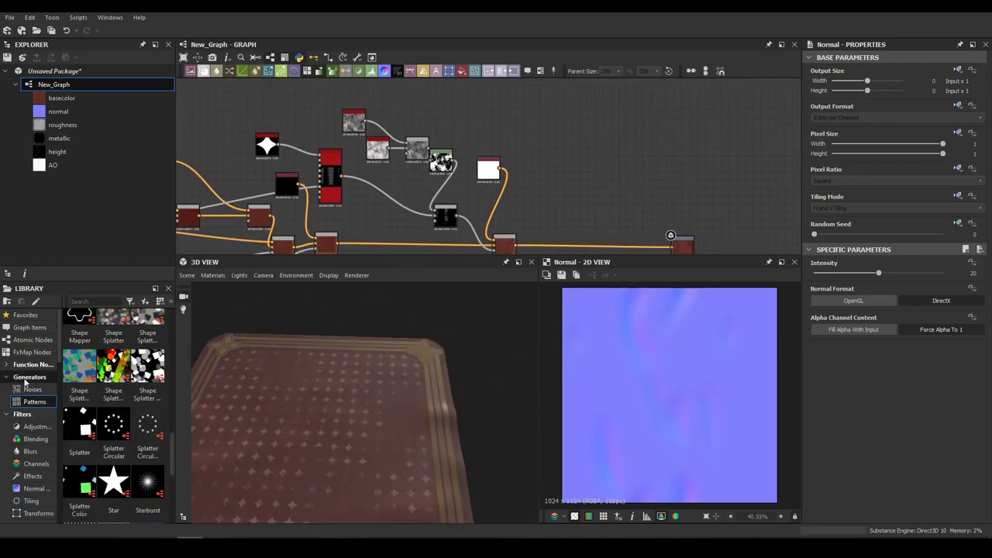
drag(178, 446, 172, 388)
Add a Mesh 2 pattern through a Gradient Map with dusty greyish-brown colours.
drag(508, 136, 532, 138)
click(504, 147)
click(957, 364)
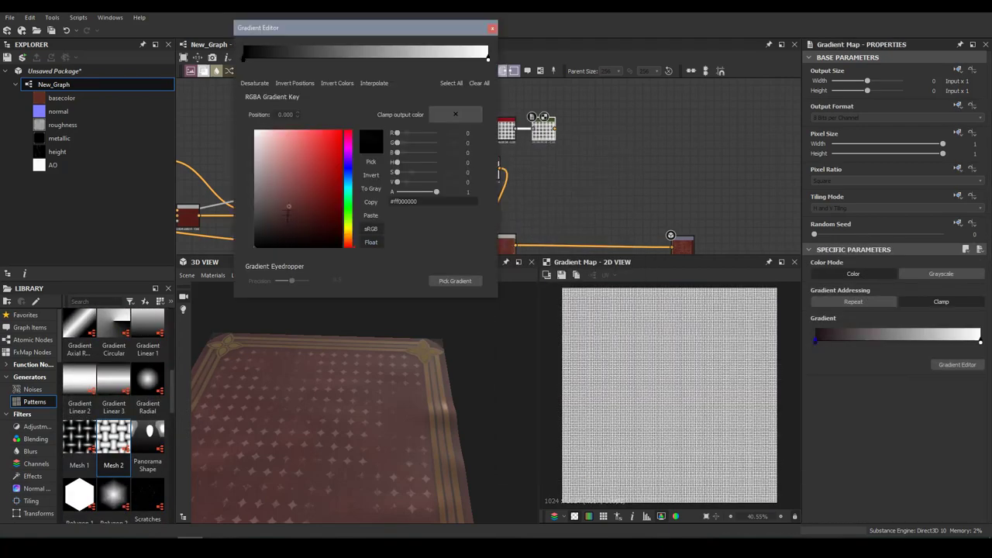
drag(270, 174, 260, 176)
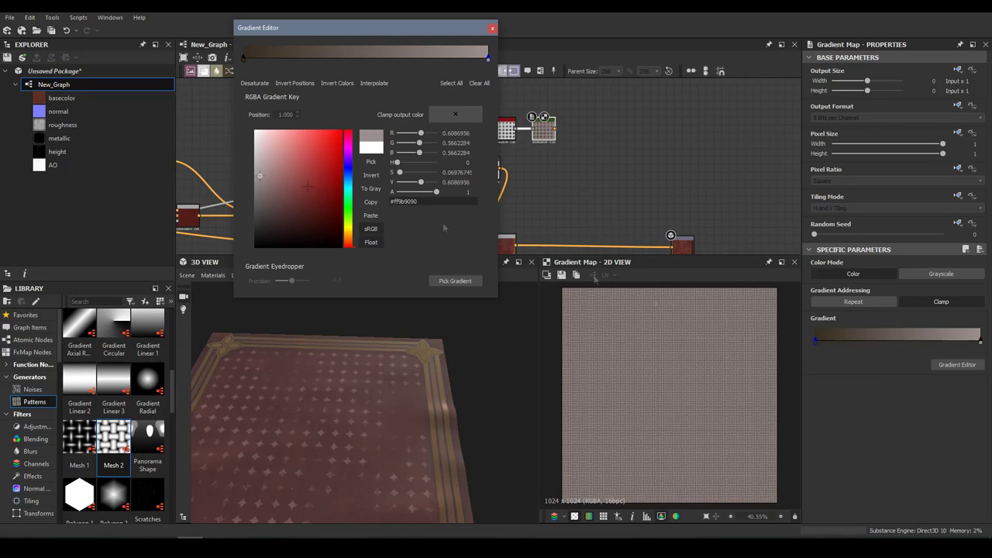
click(642, 139)
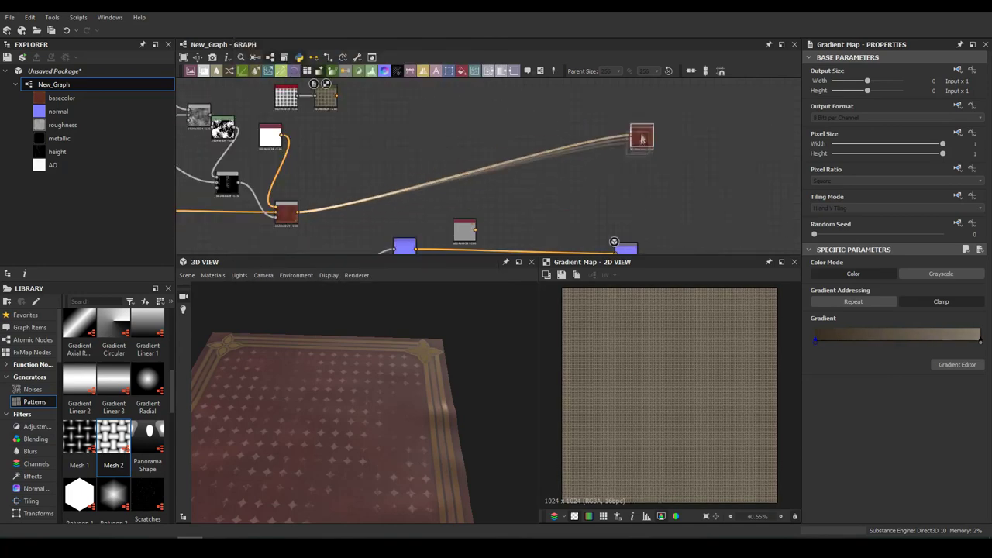
mouse_move(397, 128)
middle_down()
mouse_move(377, 143)
mouse_move(350, 135)
middle_up()
scroll(362, 163, up, 2)
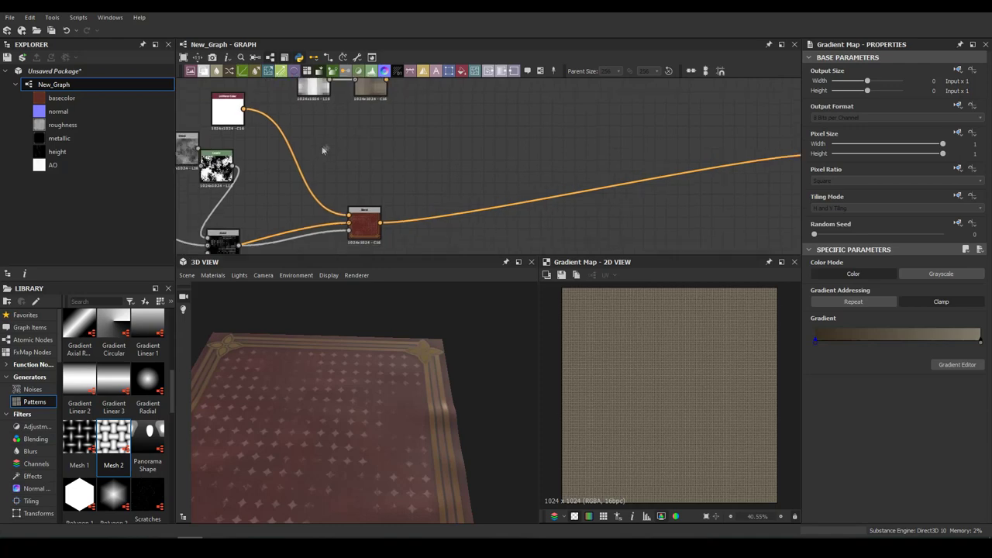
Add Clouds 3 with a Histogram Scan at Position about 0.36, Contrast 0.78.
key(space)
text(clouds)
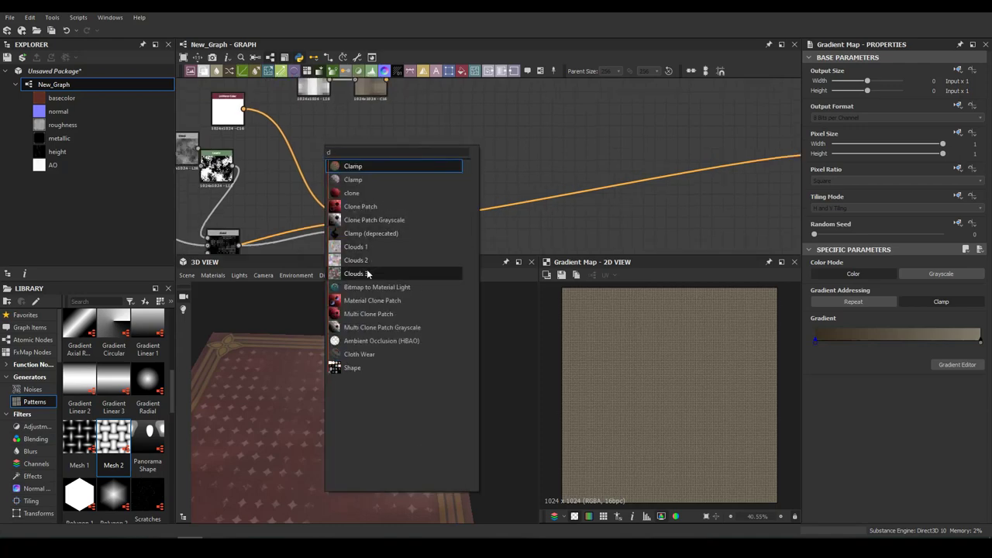
key(Return)
click(327, 139)
key(space)
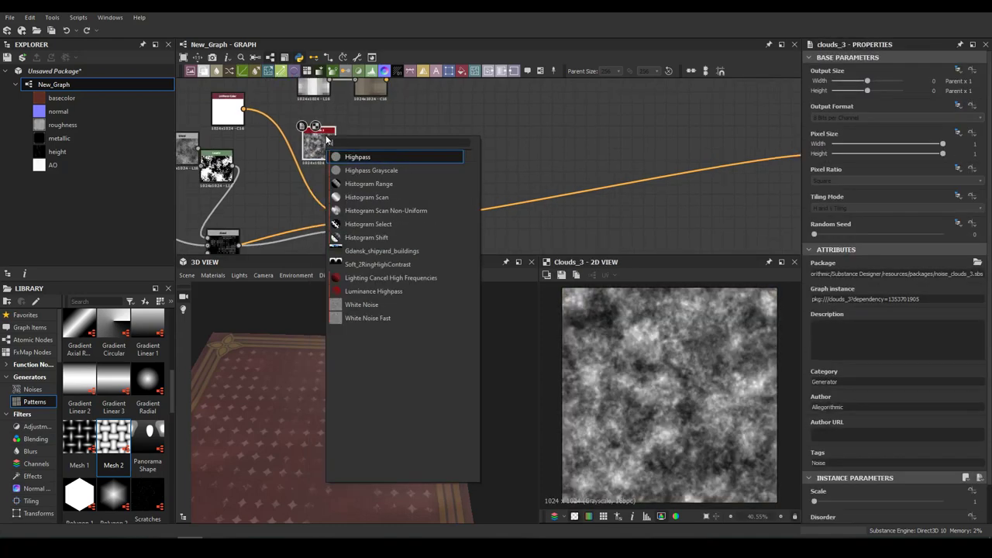
click(367, 197)
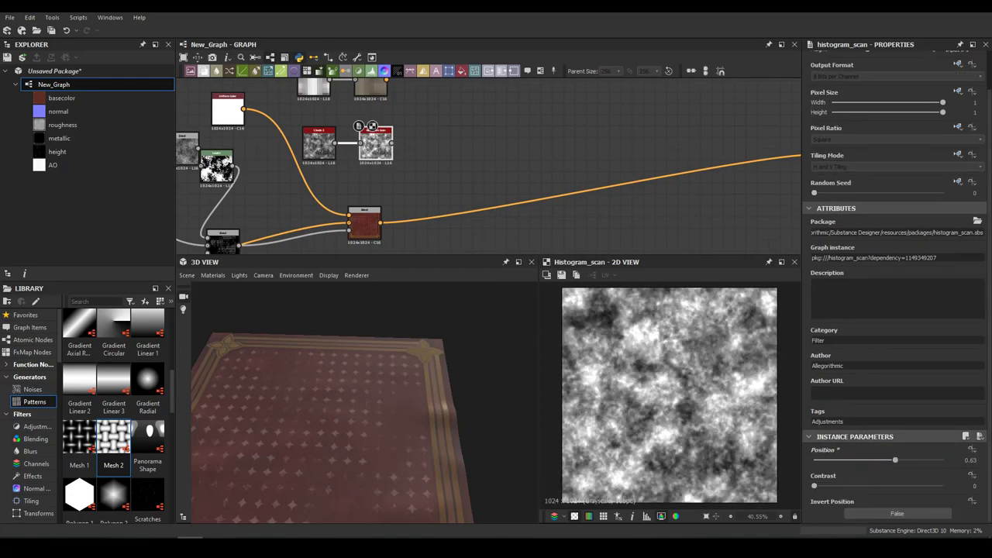
drag(814, 485, 942, 485)
mouse_move(895, 460)
mouse_down()
mouse_move(855, 460)
mouse_move(942, 460)
mouse_up()
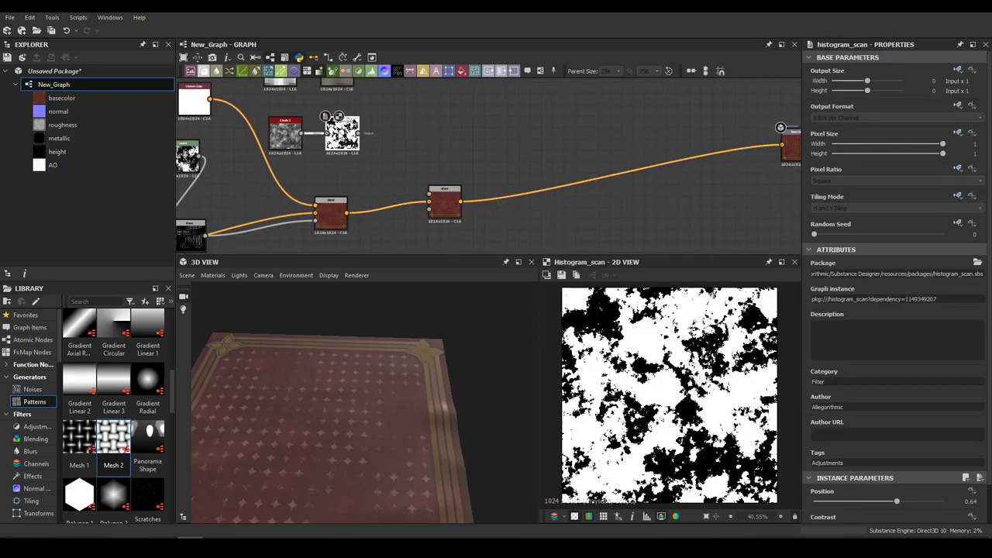
scroll(892, 310, down, 1)
drag(943, 486, 838, 460)
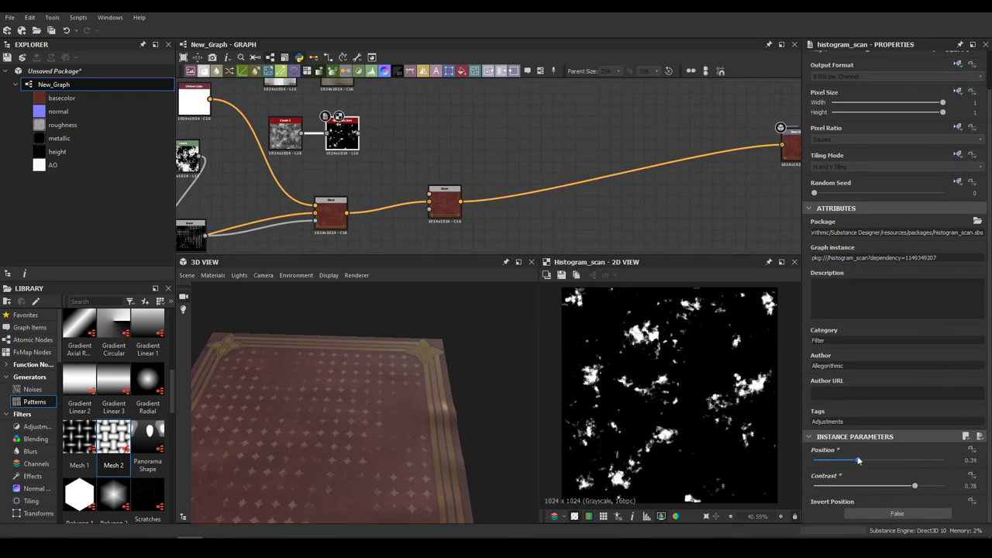
Wire the Histogram Scan into the new Blend's mask input to reveal woven holes.
drag(360, 134, 431, 211)
middle_drag(431, 214, 446, 234)
mouse_move(403, 371)
mouse_down()
mouse_move(251, 472)
mouse_move(345, 443)
mouse_move(415, 398)
mouse_up()
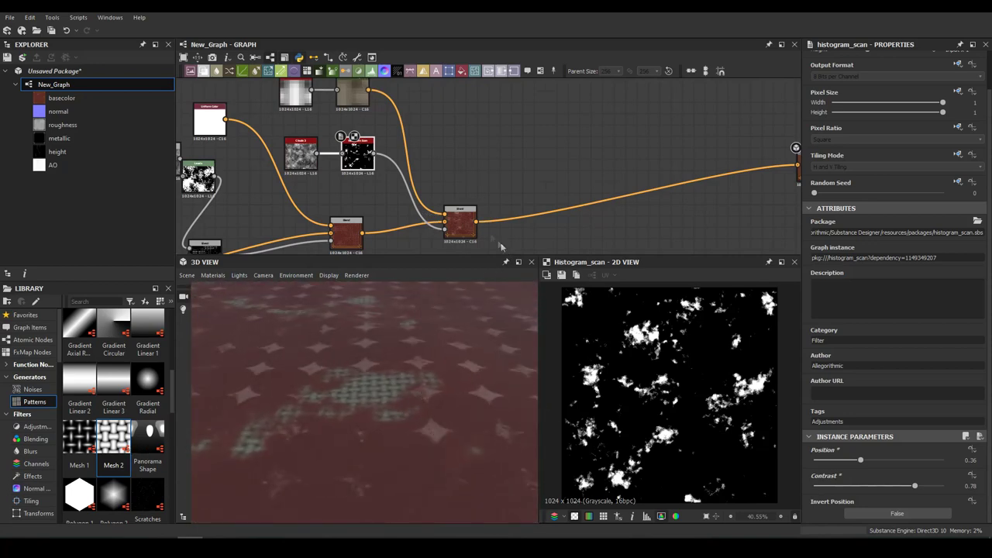
drag(461, 225, 461, 179)
Add a Non Uniform Blur to the holes mask, adjusting angle and intensity to 3.39.
middle_drag(358, 153, 464, 115)
click(464, 115)
key(space)
click(587, 207)
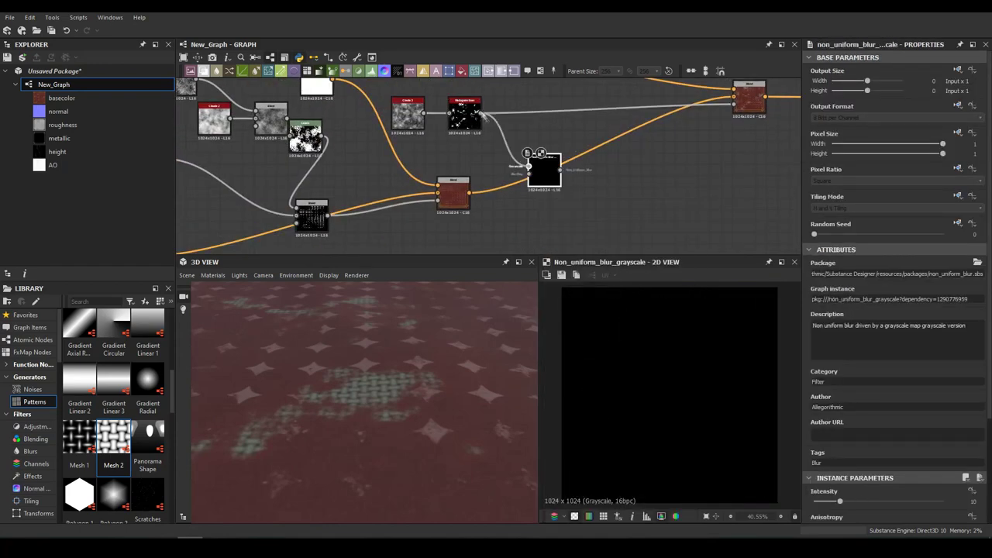
key(space)
key(Escape)
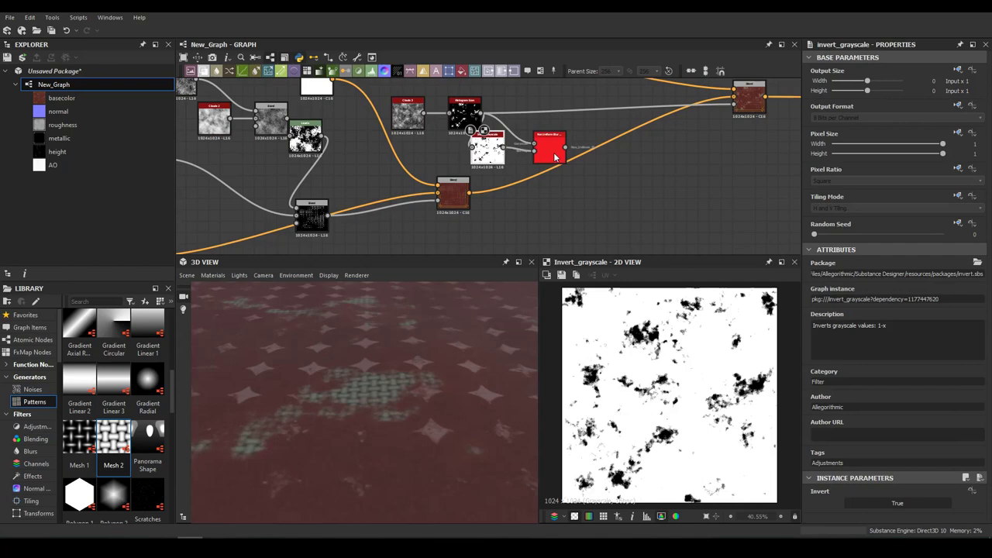
double_click(555, 158)
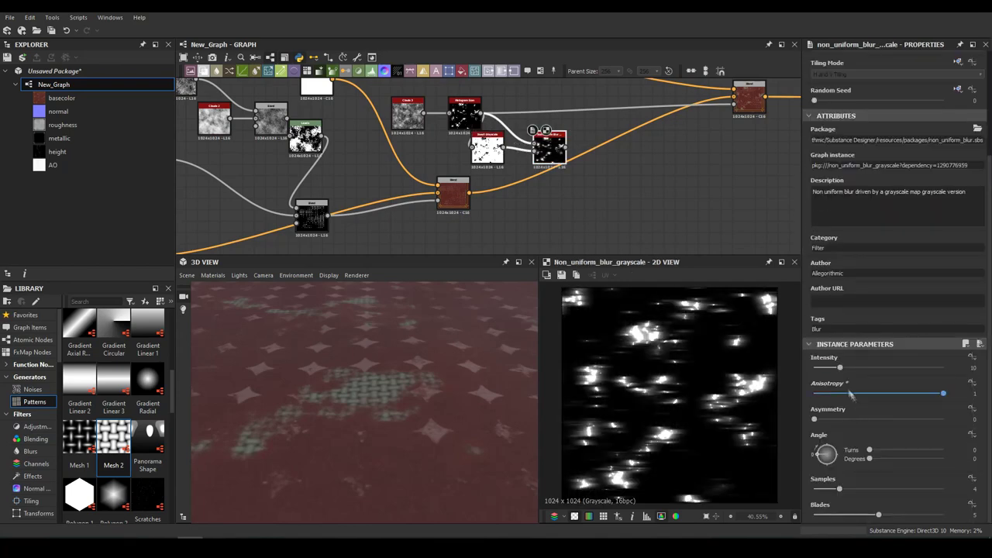
mouse_move(826, 454)
mouse_down()
mouse_move(843, 485)
mouse_move(942, 488)
mouse_up()
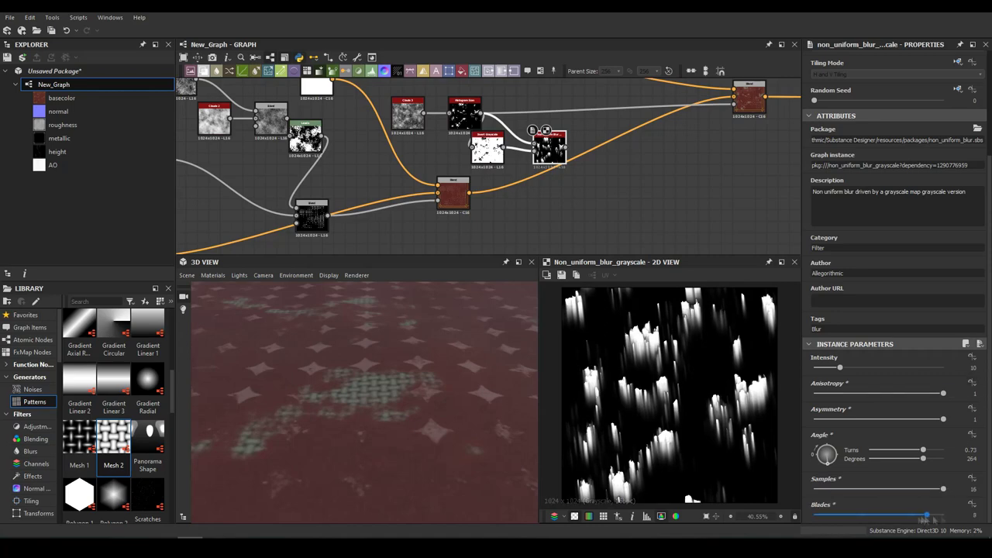
drag(839, 369, 822, 370)
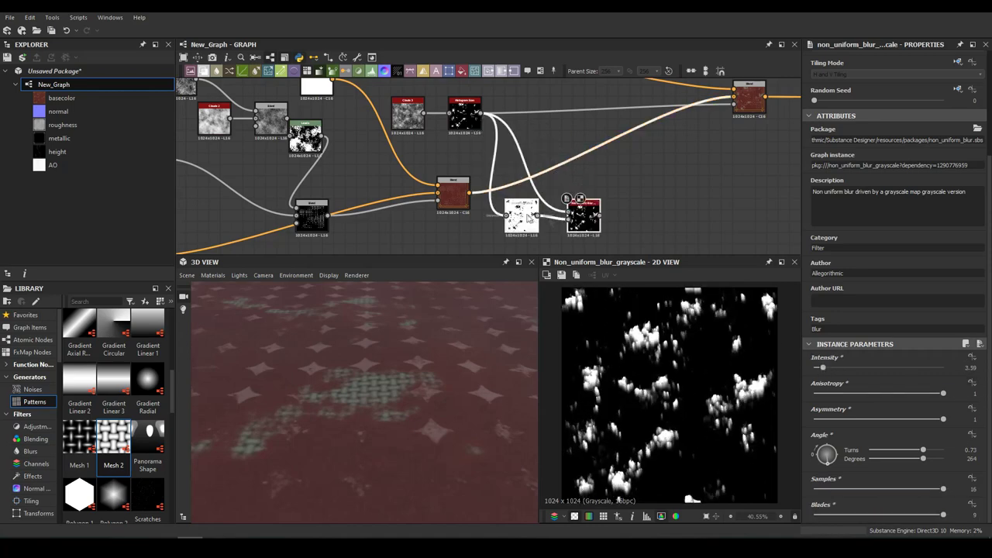
Blend the holes mask with the blur result using Subtract mode.
key(ctrl+b)
drag(642, 172, 640, 169)
click(895, 300)
click(853, 323)
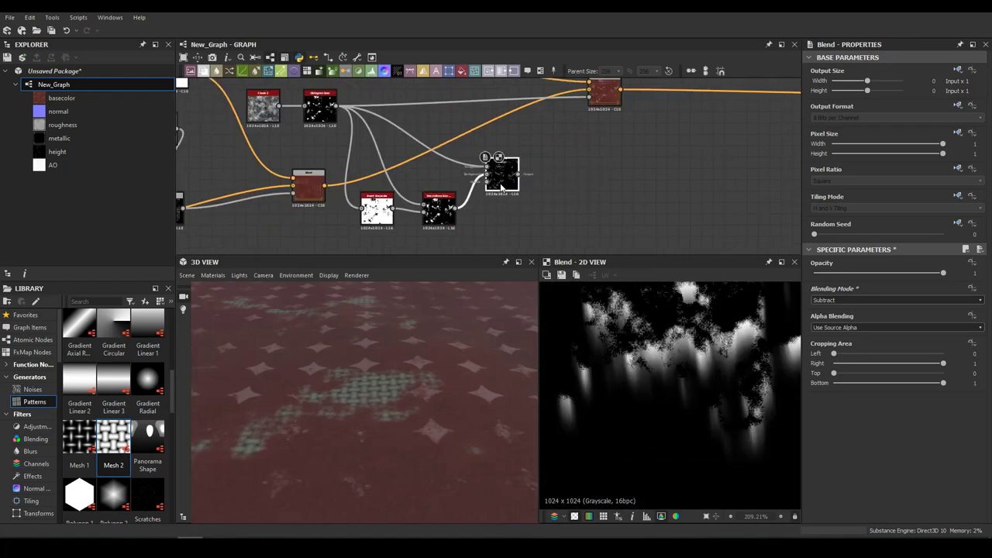
Add Levels, a Clouds 2–driven Slope Blur and another Levels, then a base colour Blend.
key(ctrl+l)
key(space)
key(Return)
key(space)
click(584, 314)
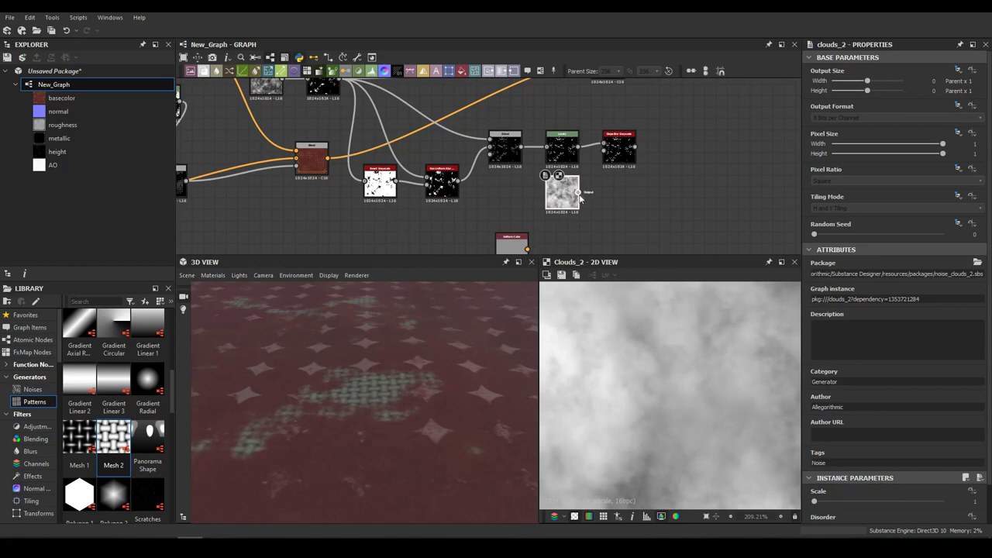
drag(578, 192, 602, 159)
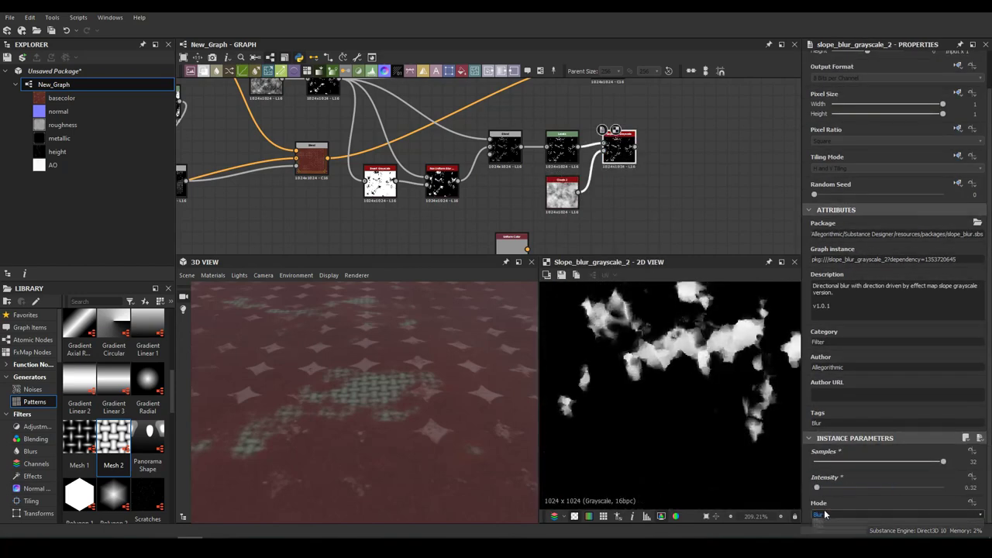
key(ctrl+l)
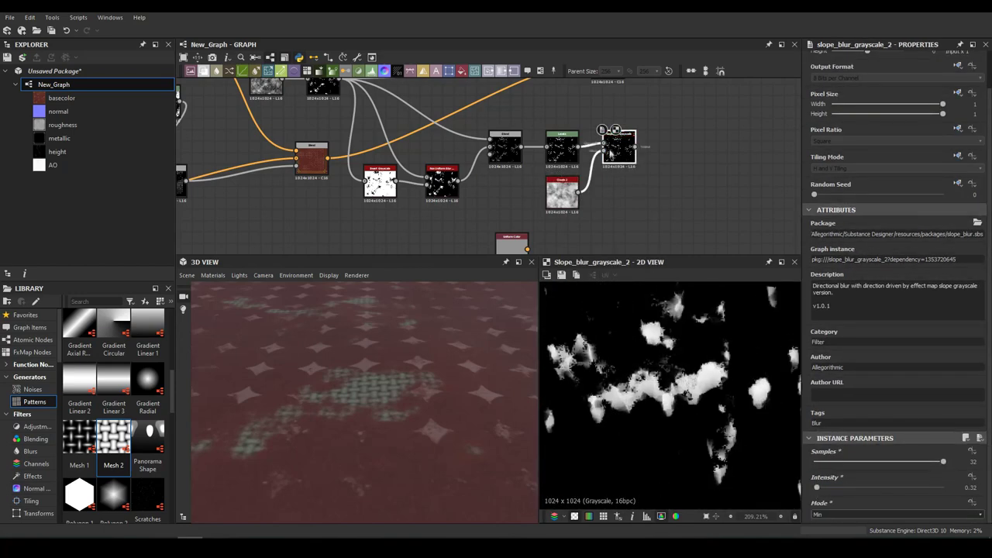
key(ctrl+b)
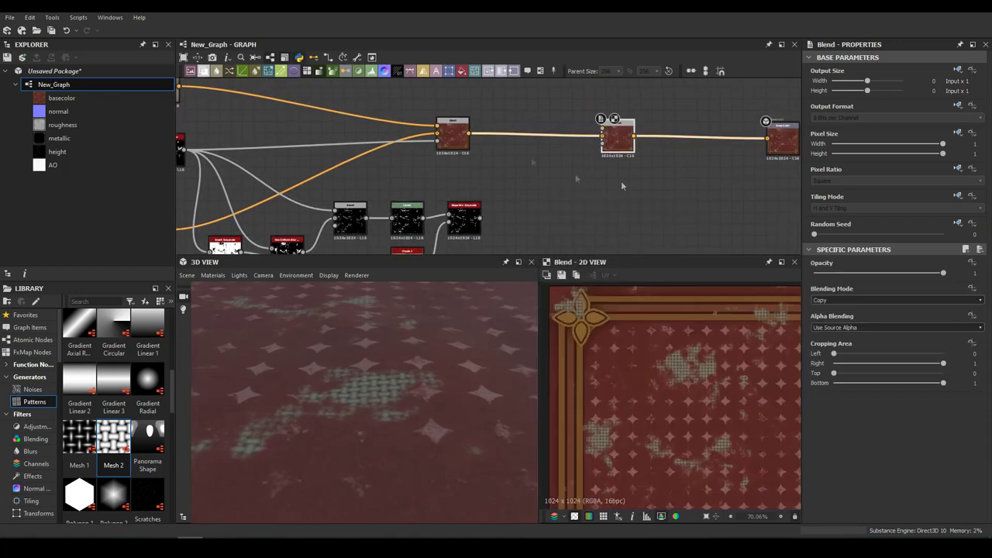
Add a pale beige Uniform Color and connect it into the base colour Blend.
middle_drag(496, 180, 495, 238)
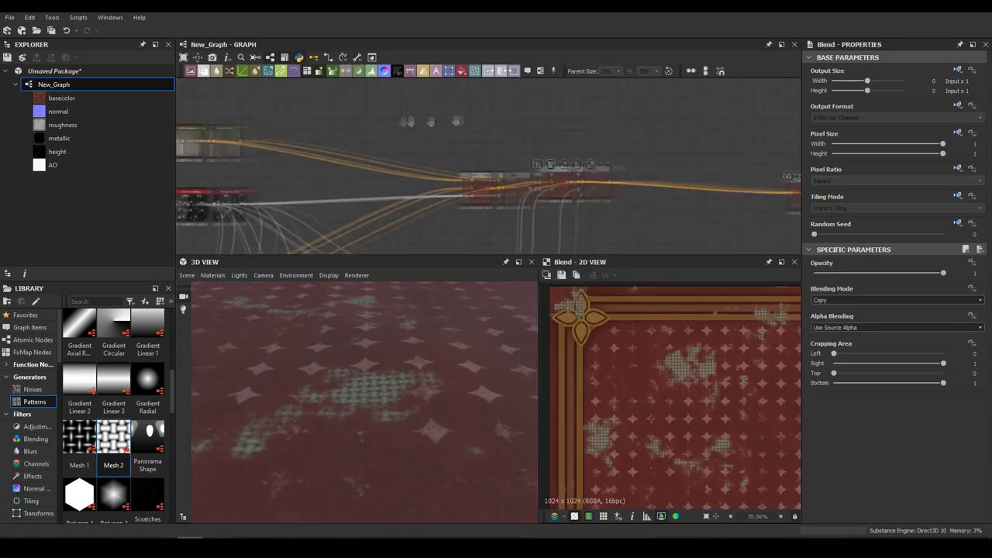
click(829, 303)
click(437, 305)
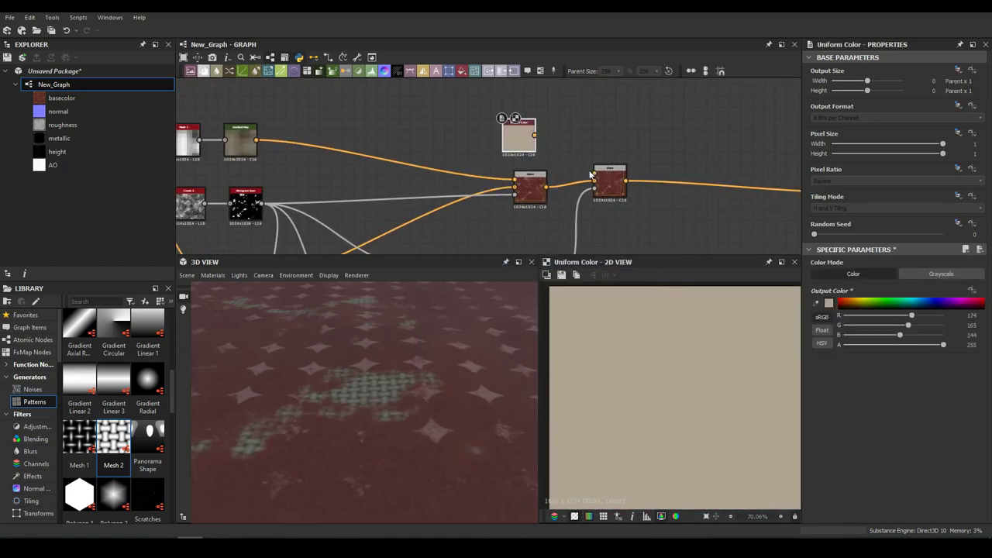
drag(534, 135, 593, 172)
drag(302, 414, 485, 356)
Plug in the dirt mask and set the base colour Blend to Subtract at 0.27 opacity.
middle_drag(465, 217, 481, 155)
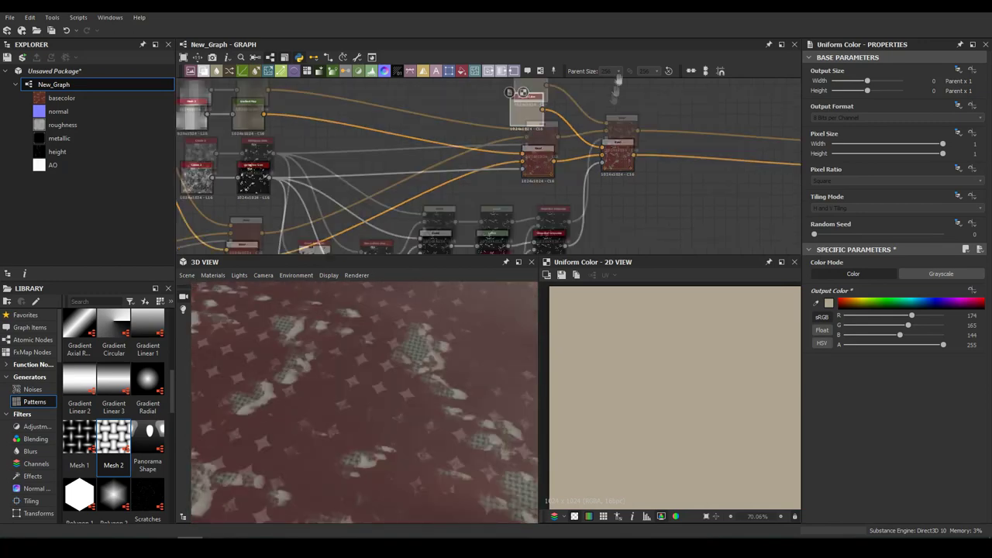
click(556, 208)
scroll(892, 348, down, 2)
click(499, 211)
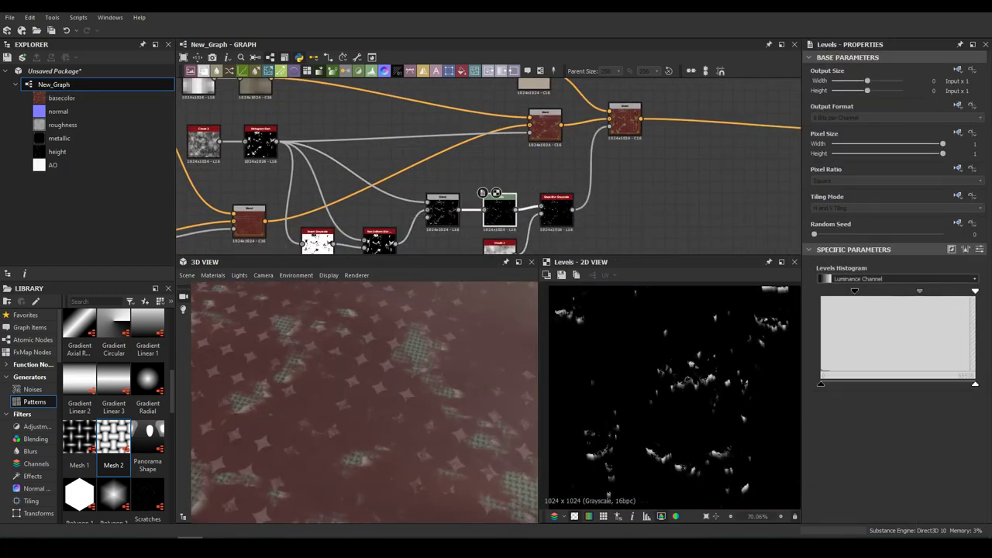
drag(469, 339, 388, 406)
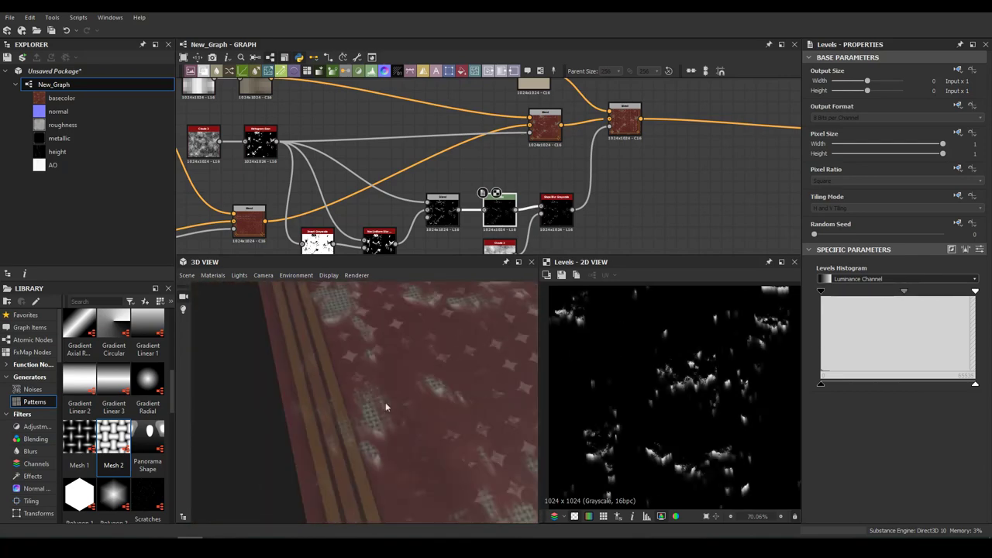
middle_drag(542, 139, 446, 197)
click(448, 184)
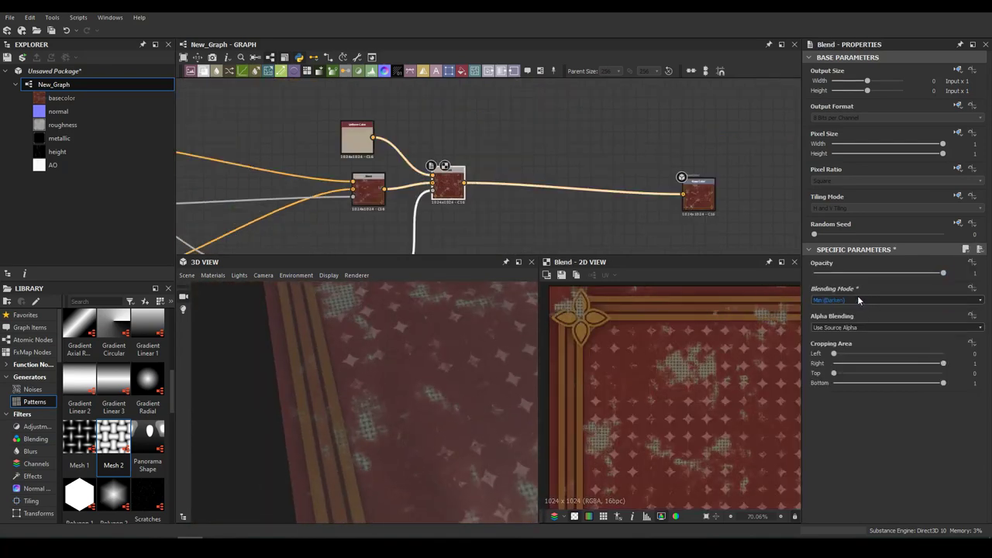
scroll(853, 300, up, 1)
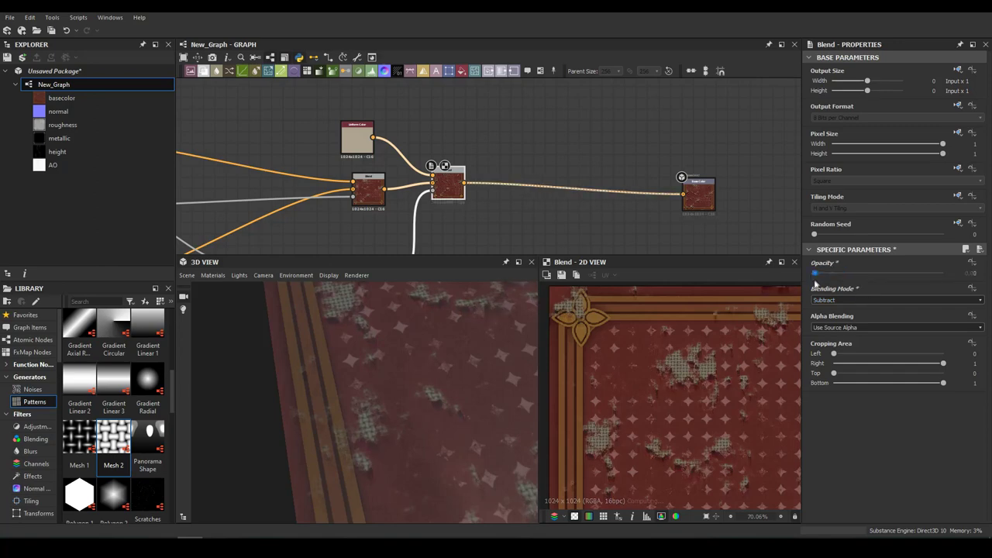
Add a Normal node fed by the wear mask and pull a link from its output.
middle_drag(465, 186, 436, 126)
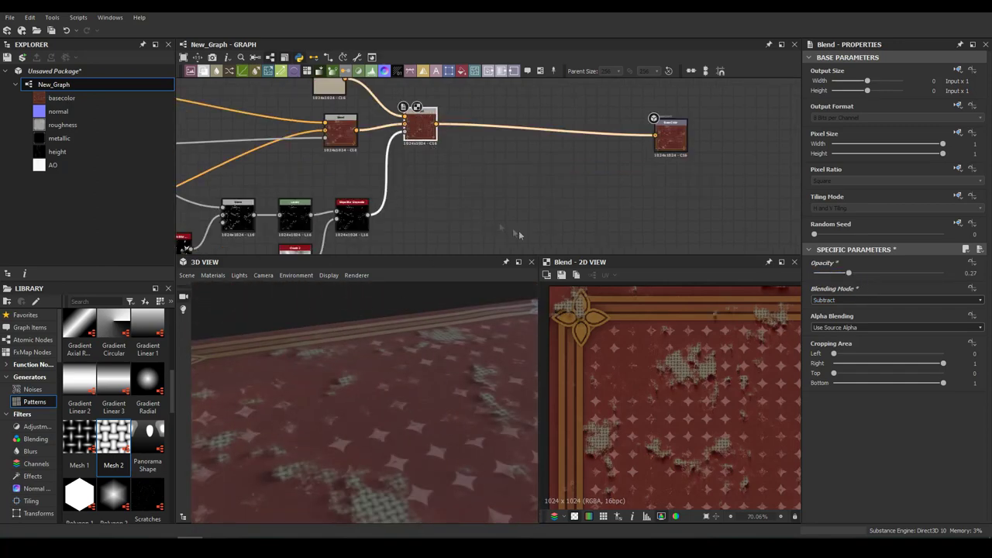
drag(372, 403, 409, 393)
click(352, 217)
mouse_move(483, 231)
middle_down()
mouse_move(511, 183)
mouse_move(564, 183)
middle_up()
drag(385, 71, 532, 219)
mouse_move(532, 219)
middle_down()
mouse_move(690, 229)
mouse_move(413, 186)
middle_up()
drag(235, 200, 698, 199)
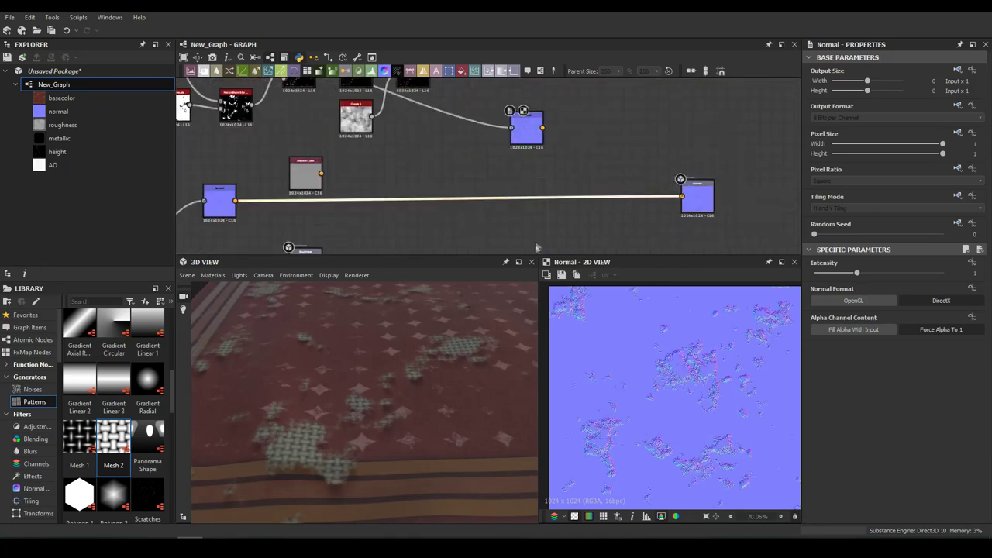
Insert a Normal Combine on the normal output link and move the new Normal left.
click(581, 269)
click(554, 231)
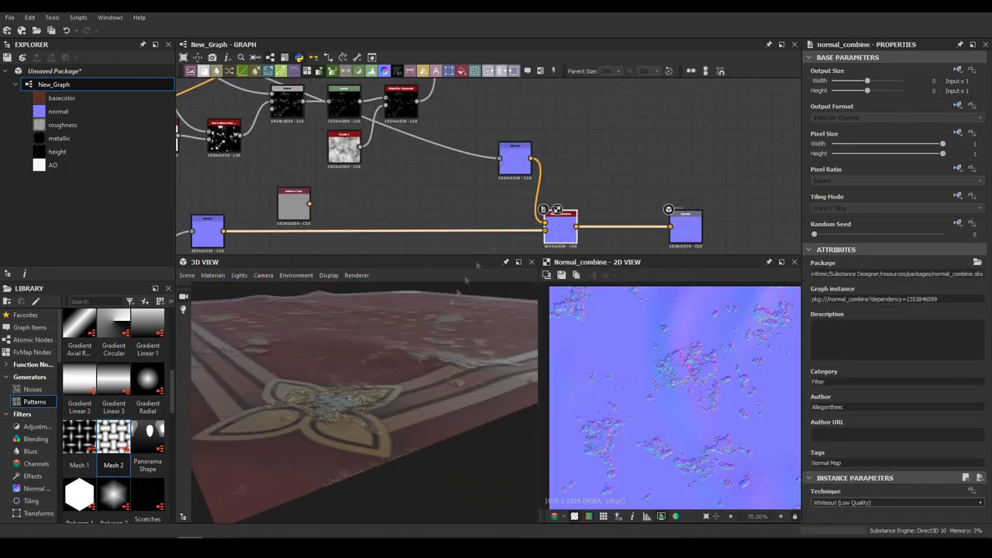
drag(518, 158, 415, 174)
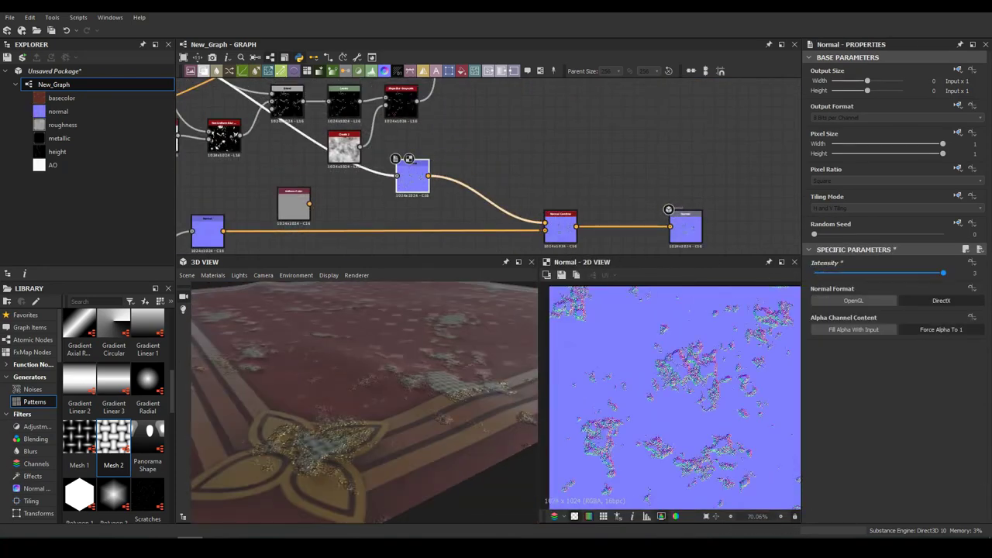
Add a Normal Invert before the combine with Invert Red set to True.
key(space)
text(nor)
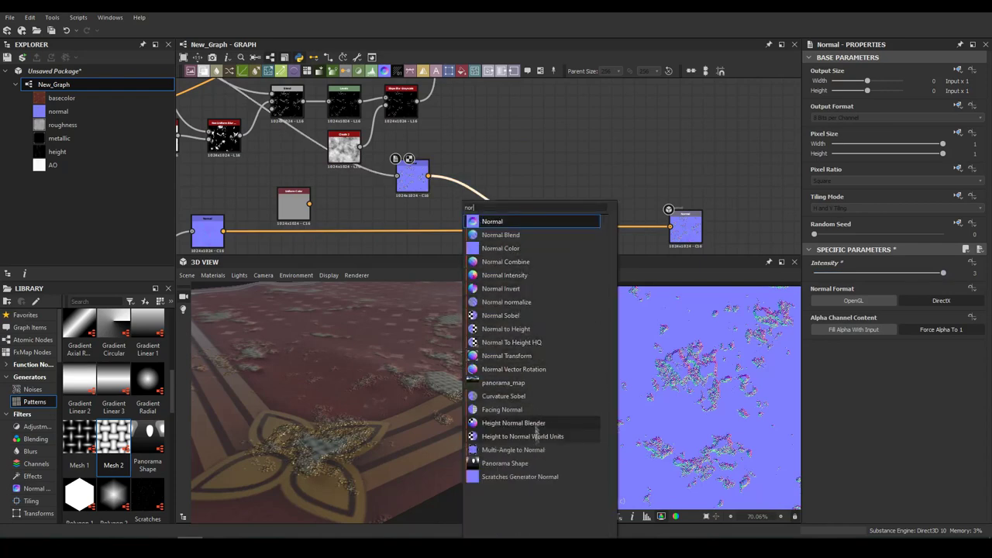
click(501, 288)
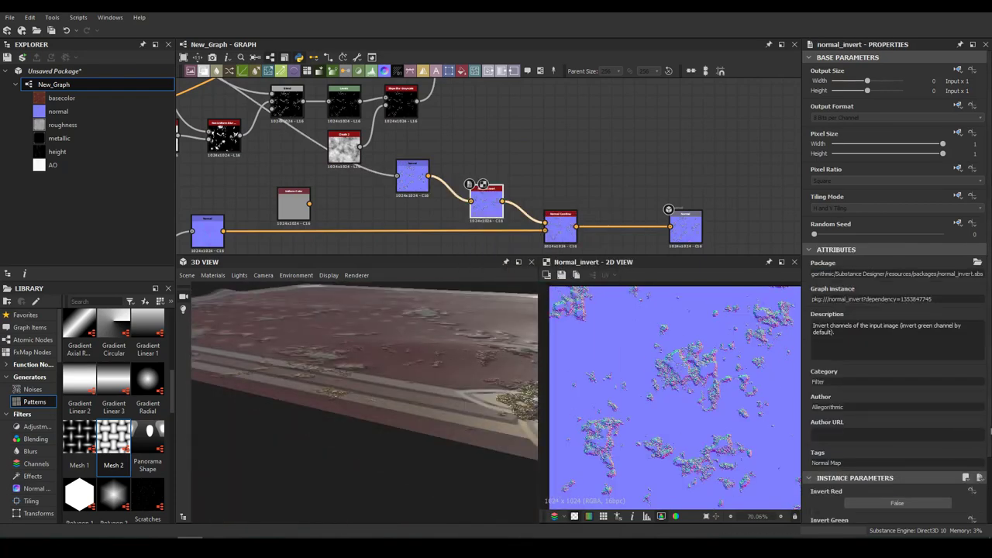
scroll(887, 388, down, 2)
click(887, 429)
click(411, 177)
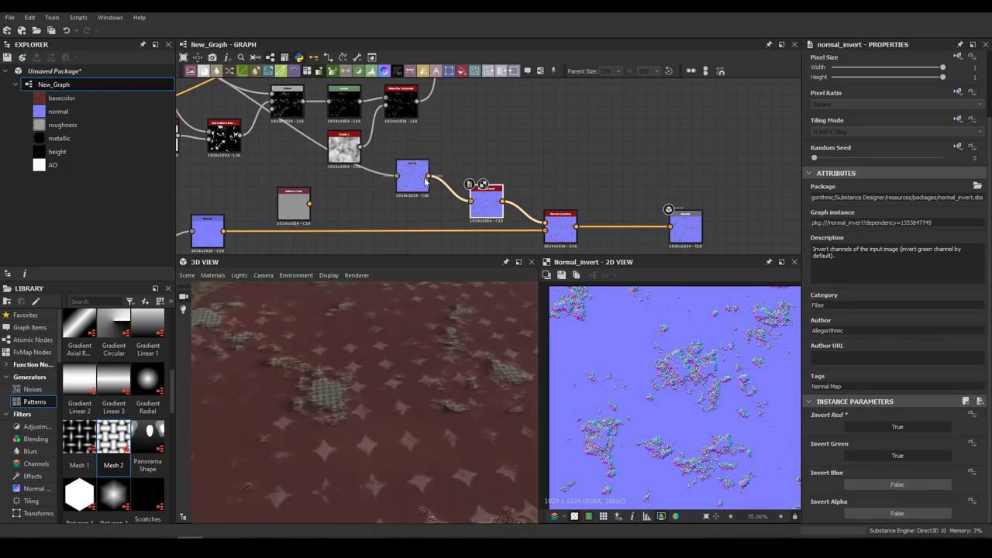
scroll(466, 155, up, 3)
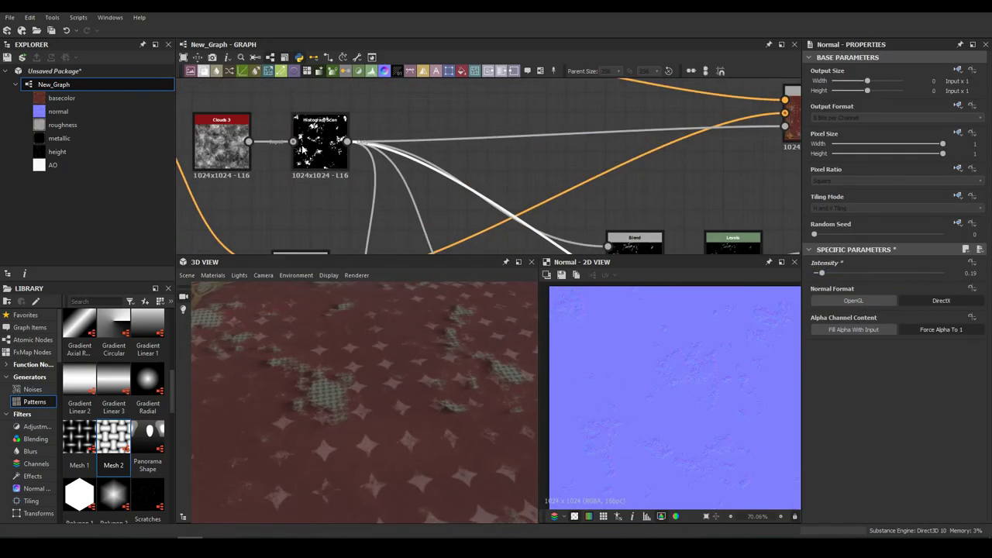
click(419, 141)
Set the Blur HQ intensity to 0 and raise the Histogram Scan contrast.
drag(896, 502, 799, 512)
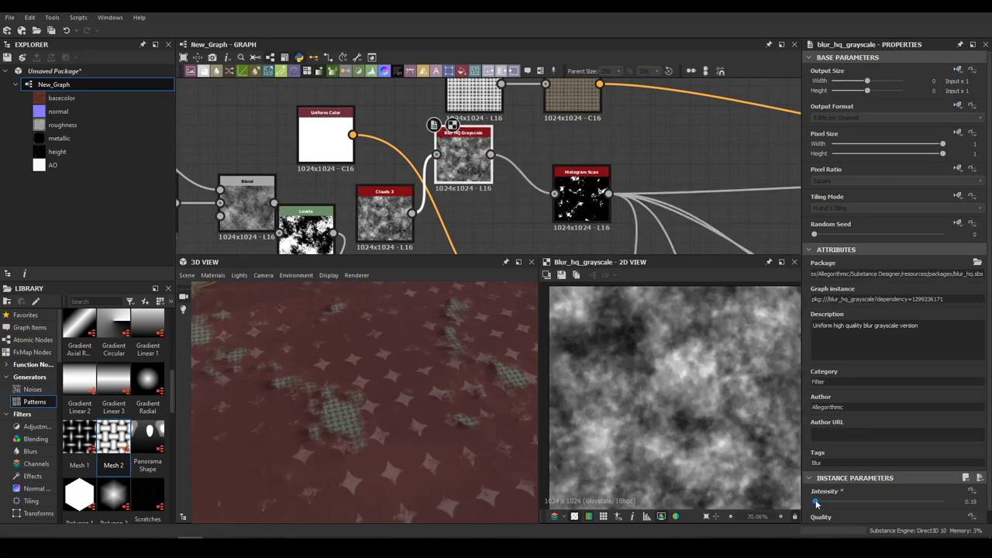
double_click(581, 198)
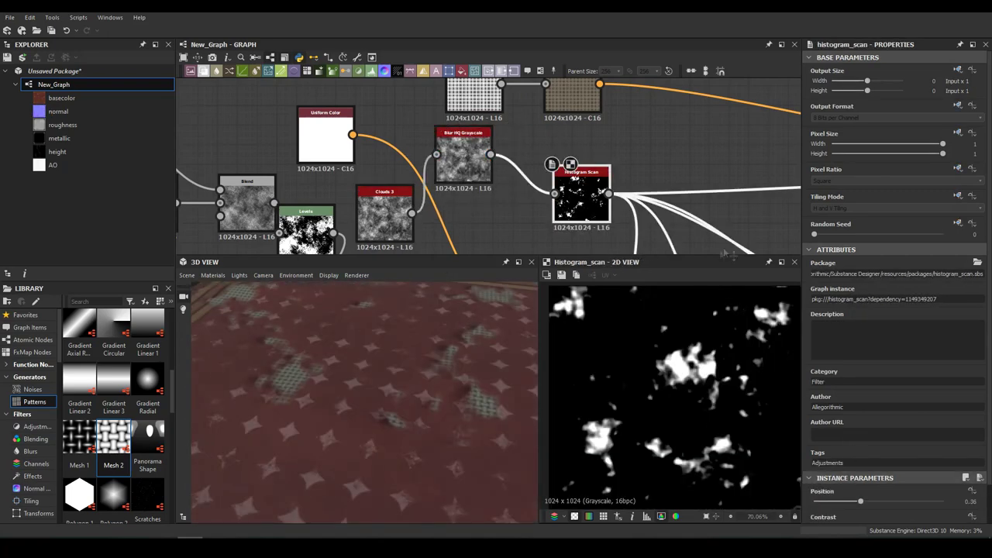
scroll(904, 510, down, 1)
mouse_move(915, 499)
mouse_down()
mouse_move(939, 500)
mouse_move(931, 499)
mouse_up()
drag(326, 388, 465, 372)
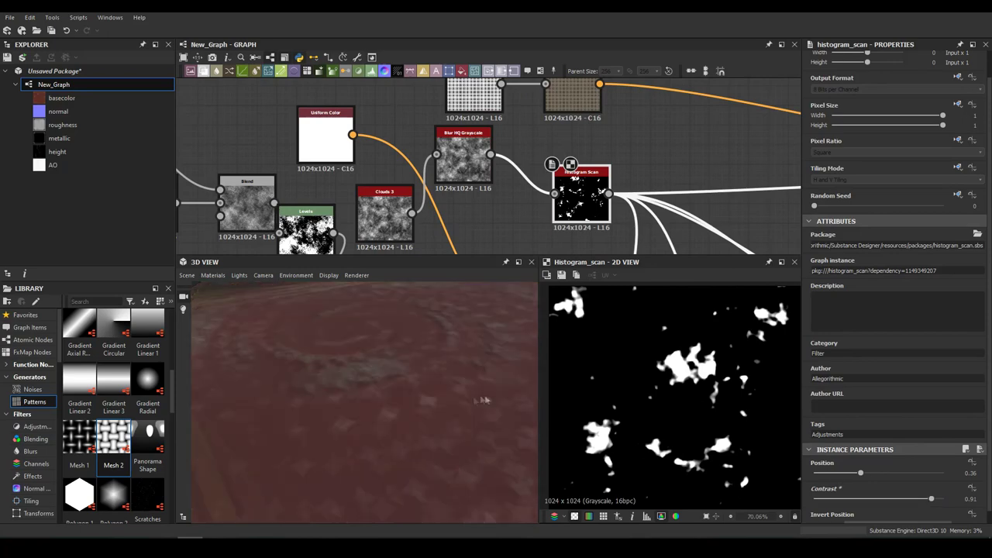
Feed the holes mask through an Invert Grayscale into a new HBAO node.
middle_drag(770, 206, 555, 194)
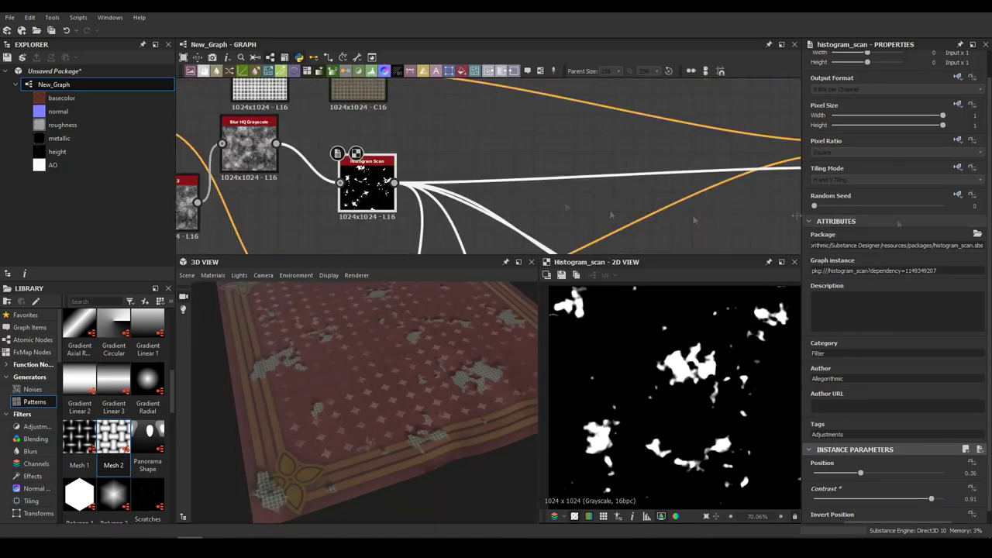
key(space)
text(hbao)
key(Return)
drag(393, 185, 563, 211)
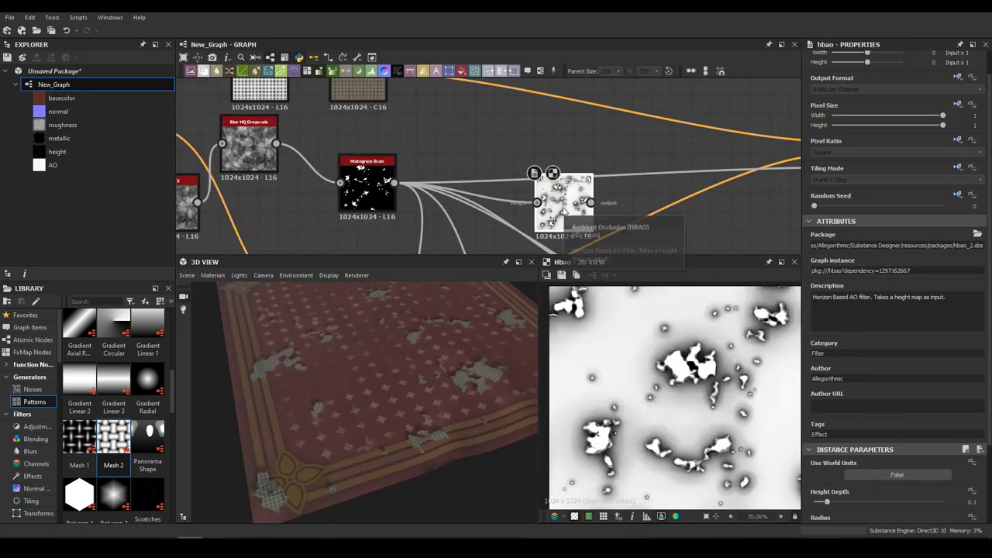
key(space)
text(invert)
key(Return)
middle_drag(659, 192, 493, 197)
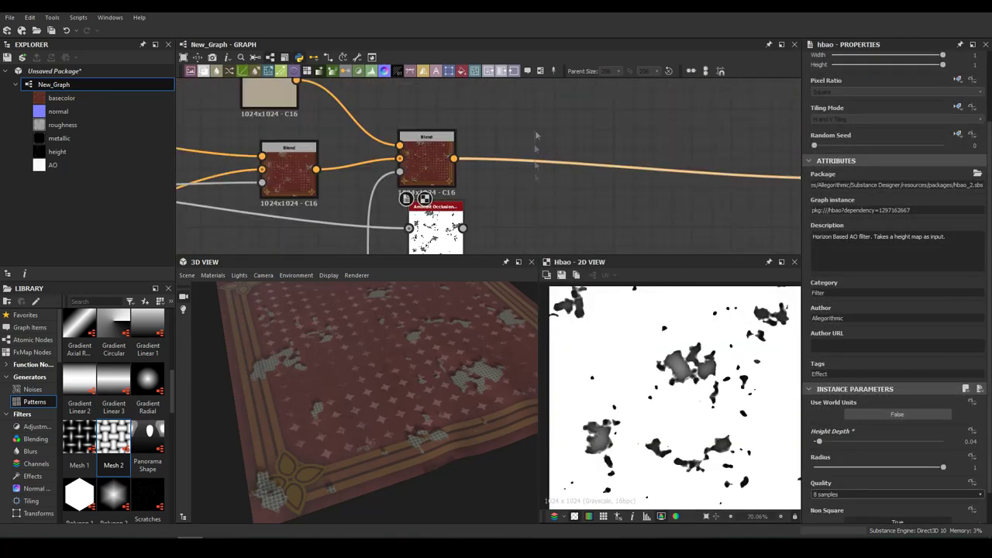
Add Levels after the HBAO and blend a black Uniform Color into the base colour.
double_click(643, 166)
drag(436, 225, 408, 225)
key(ctrl+l)
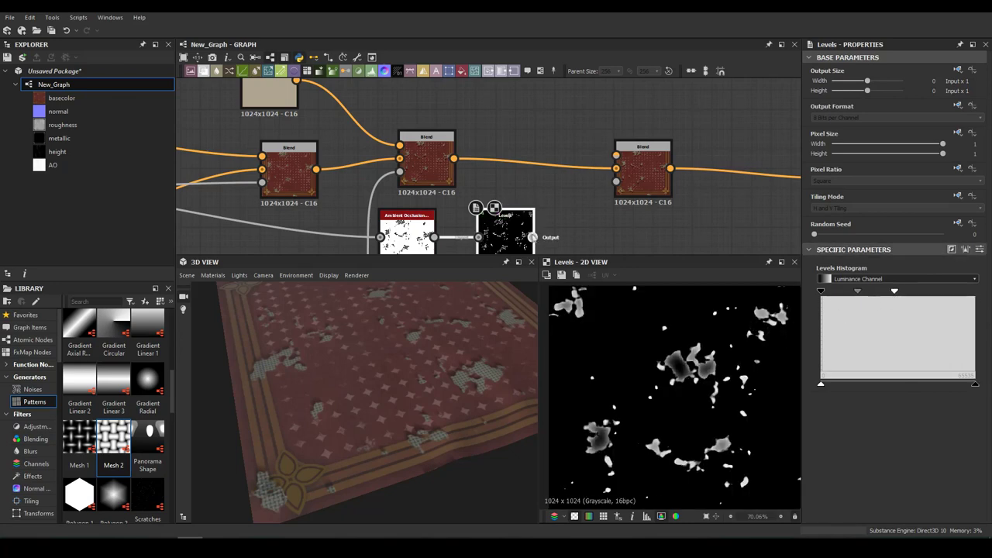
mouse_move(651, 184)
middle_down()
mouse_move(562, 184)
mouse_move(562, 217)
middle_up()
drag(504, 159, 400, 120)
mouse_move(388, 372)
mouse_down()
mouse_move(432, 380)
mouse_move(323, 398)
mouse_move(368, 403)
mouse_up()
scroll(431, 376, up, 3)
click(553, 208)
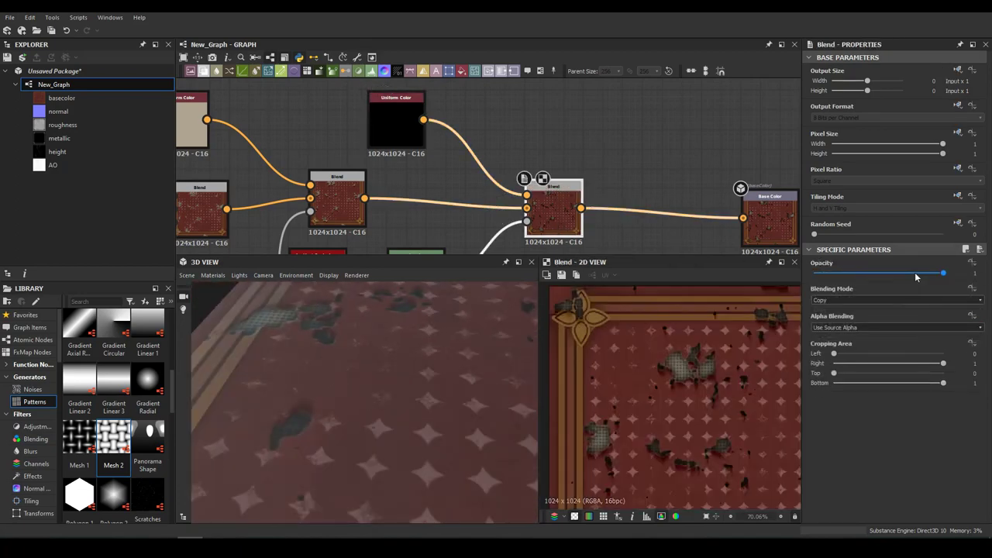
Raise the wear Blend opacity to 0.87 and the Histogram Scan Position to 0.39.
drag(923, 269, 927, 271)
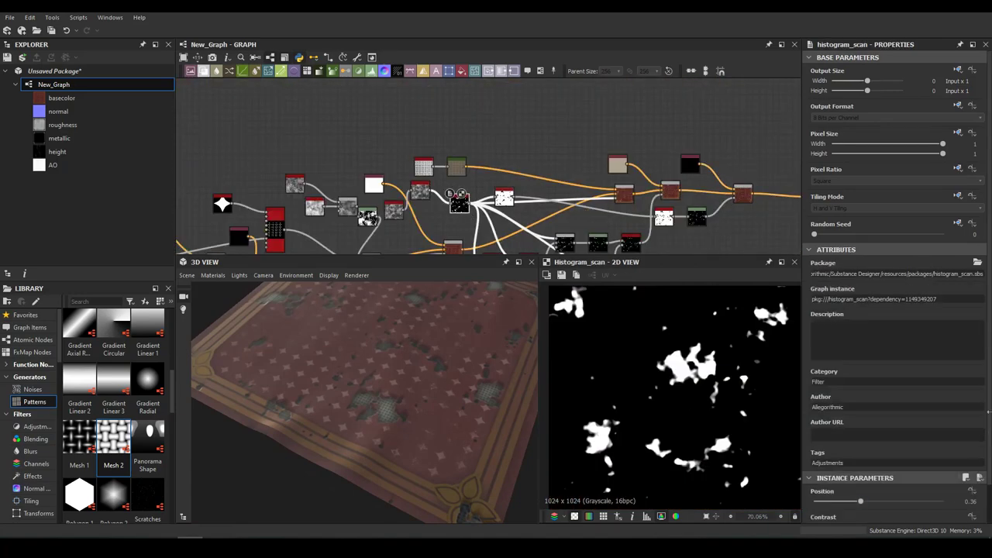
drag(854, 459, 864, 460)
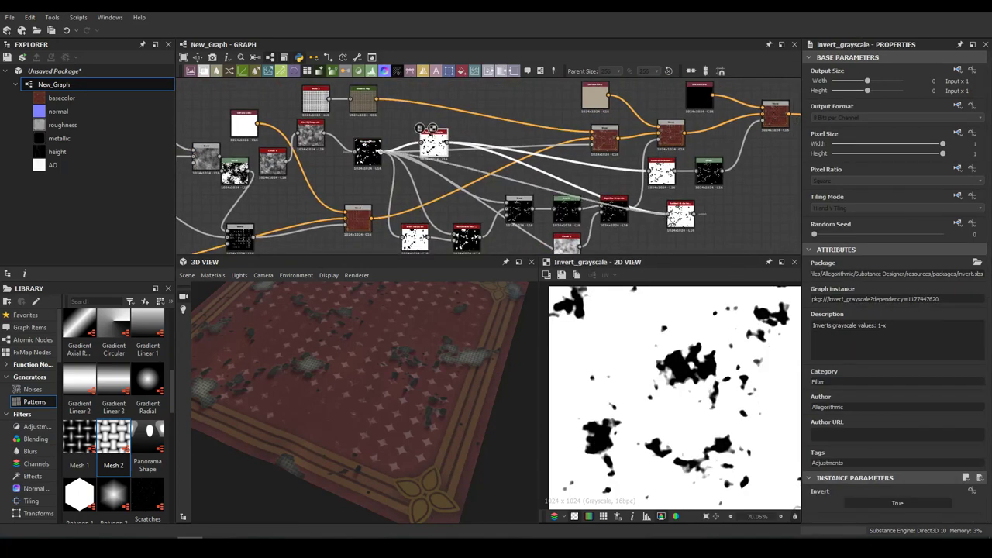
double_click(680, 218)
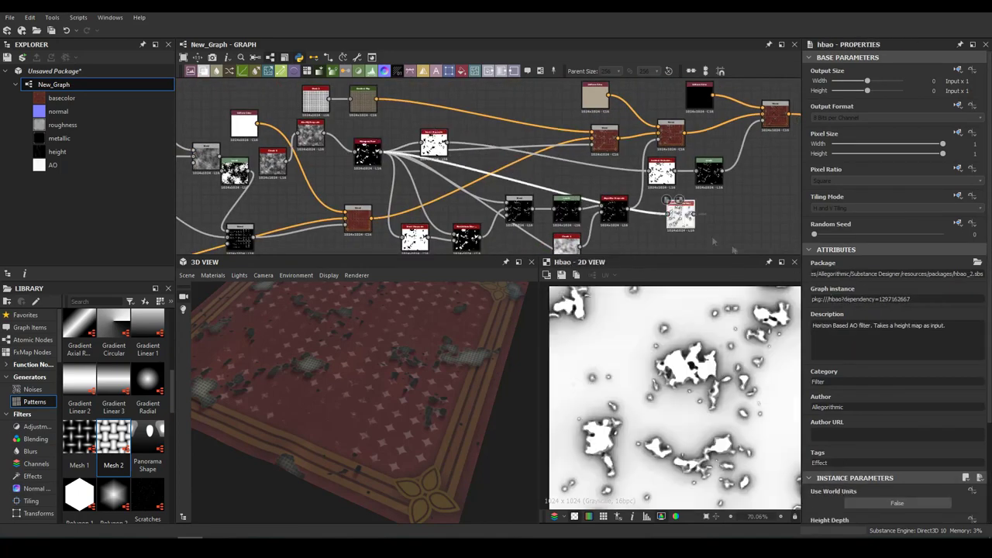
Set the hbao Height Depth to 0.31 and preview the Levels output.
scroll(891, 349, down, 2)
drag(841, 448, 855, 447)
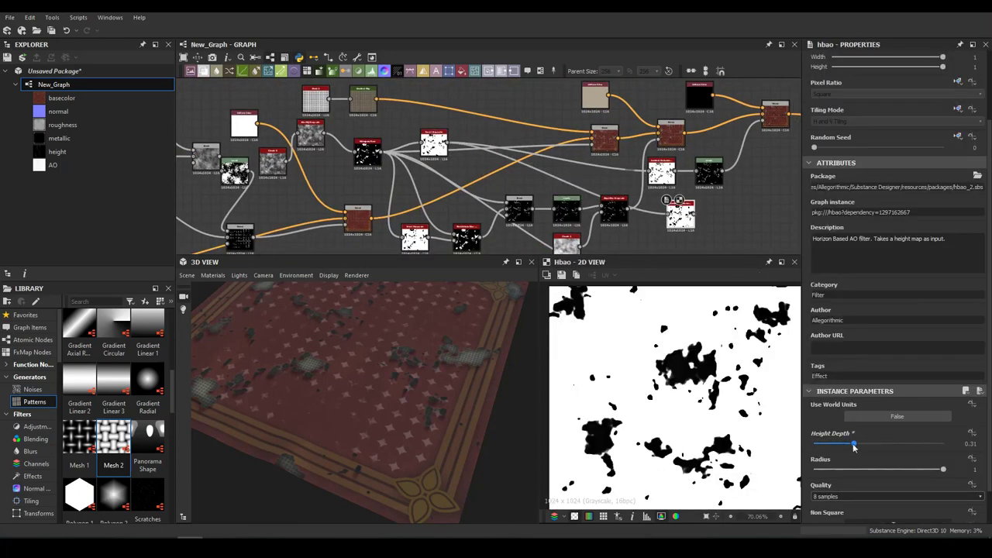
middle_drag(709, 172, 582, 149)
double_click(581, 149)
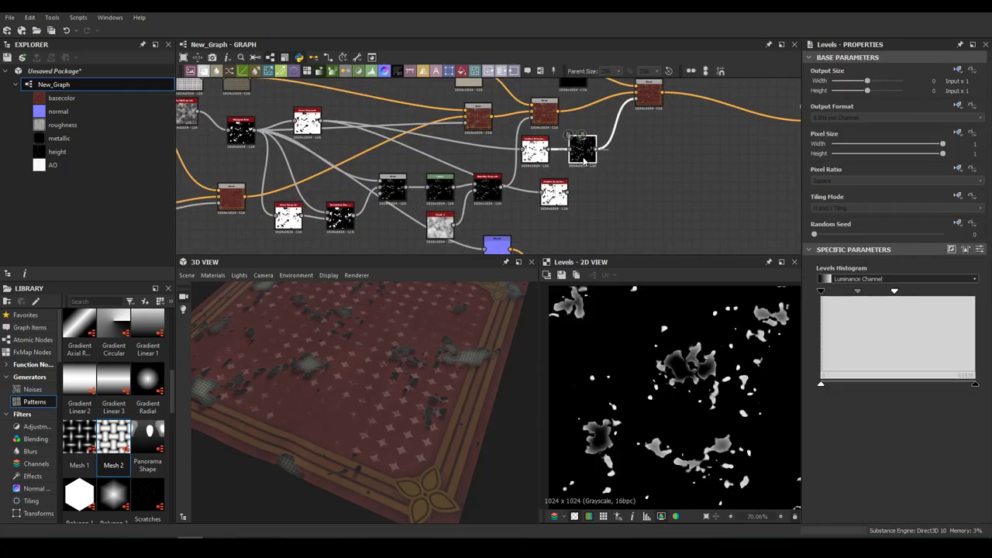
Add a Blend after the mask in Subtract mode and compare it with Levels.
drag(553, 195, 656, 187)
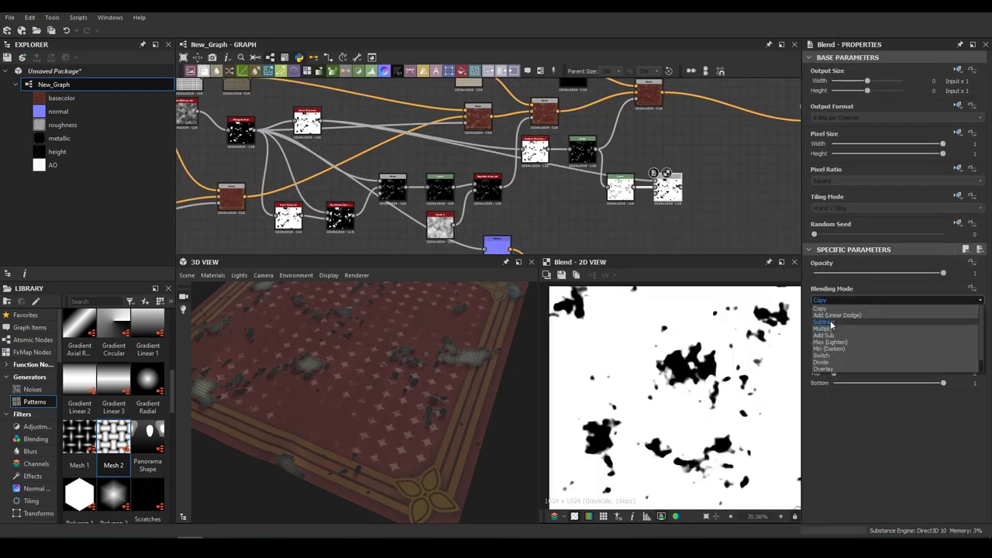
click(824, 321)
double_click(614, 196)
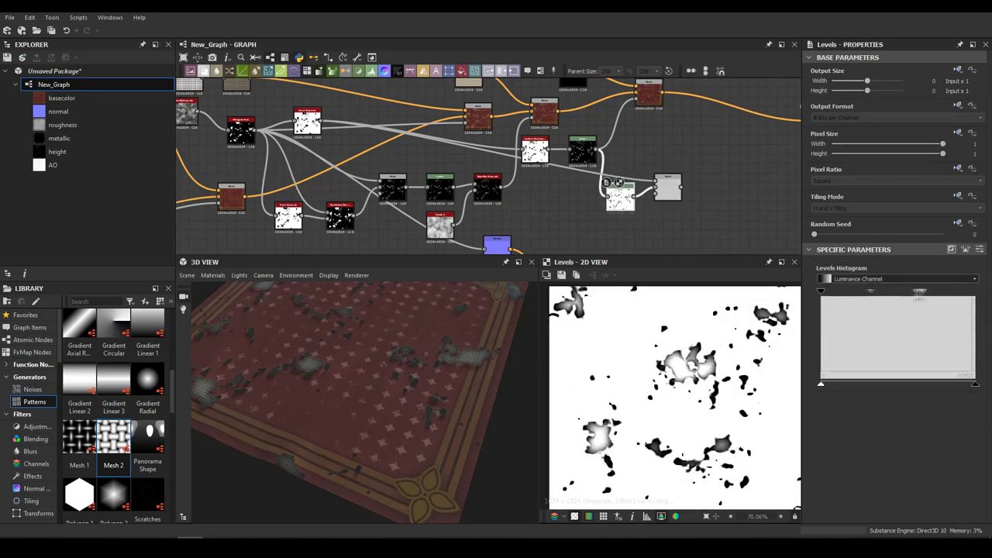
double_click(671, 195)
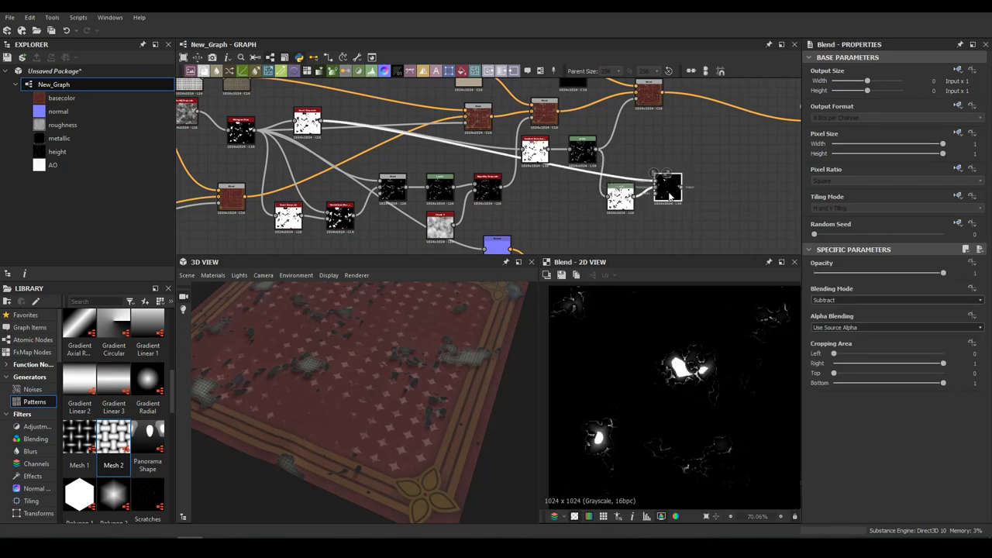
Add a Levels and a Blur node after the Subtract Blend.
key(ctrl+l)
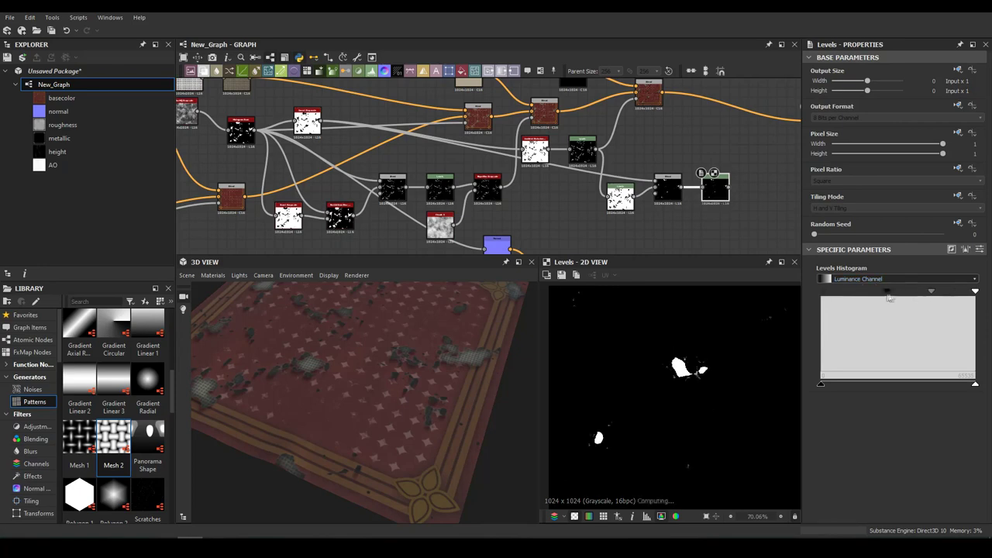
key(space)
click(756, 227)
middle_drag(719, 182, 459, 163)
Connect the inverted mask to a new Output node and recheck the Subtract Blend.
key(space)
text(output)
key(Return)
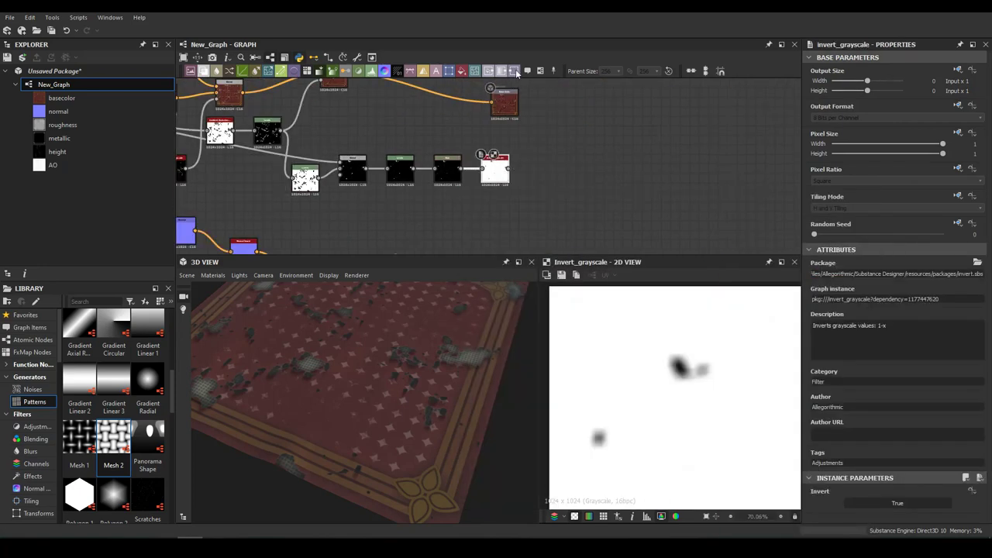
drag(543, 168, 380, 384)
mouse_move(304, 413)
mouse_down()
mouse_move(367, 393)
mouse_move(365, 372)
mouse_up()
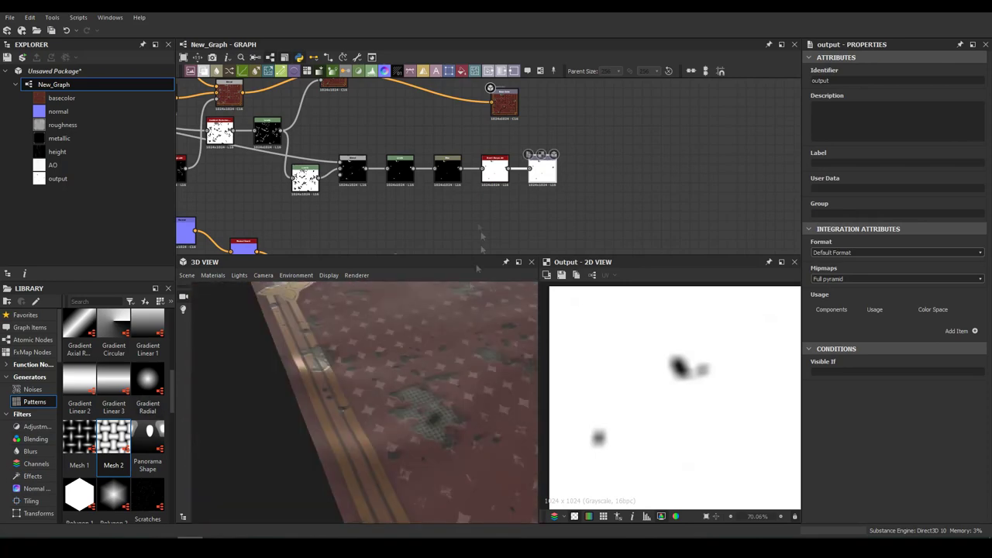
click(352, 168)
middle_drag(352, 169, 460, 155)
double_click(460, 155)
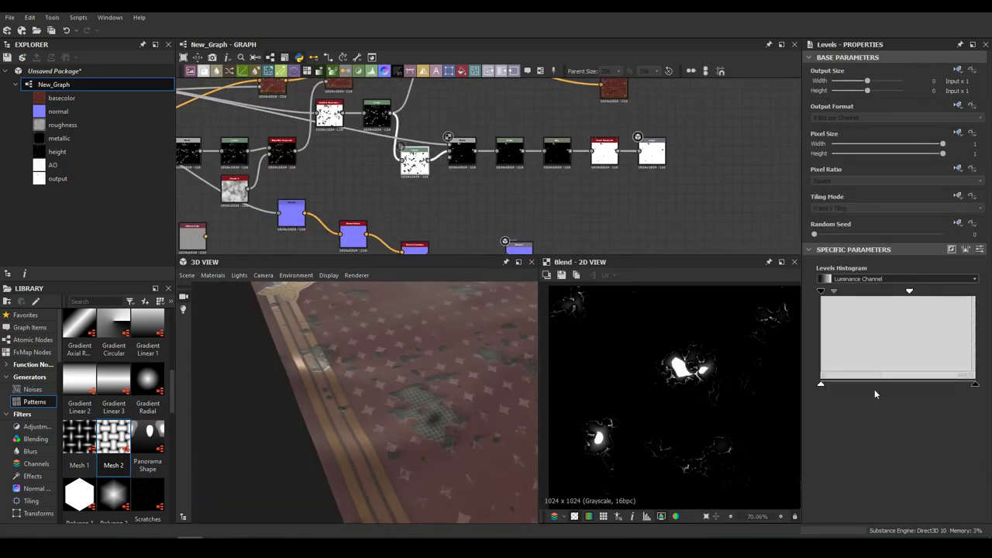
Raise the Blur intensity to 3.98 and adjust the Levels contrast of the edge mask.
double_click(556, 151)
drag(891, 275, 859, 276)
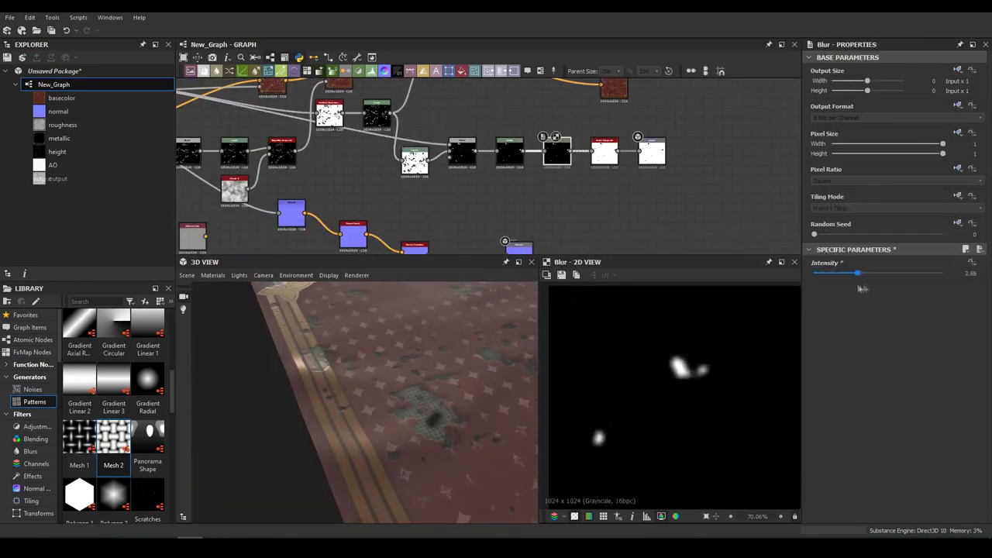
double_click(510, 151)
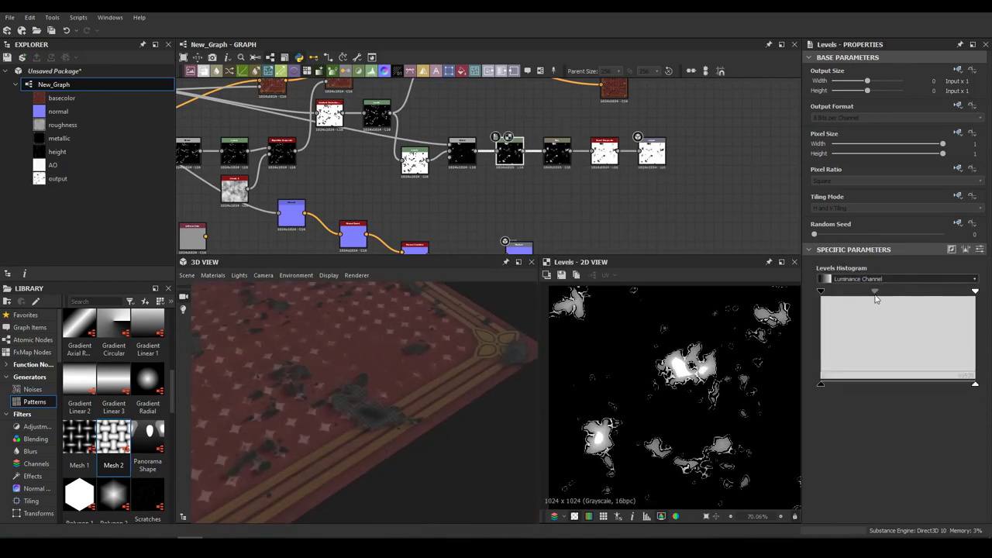
middle_drag(379, 118, 449, 174)
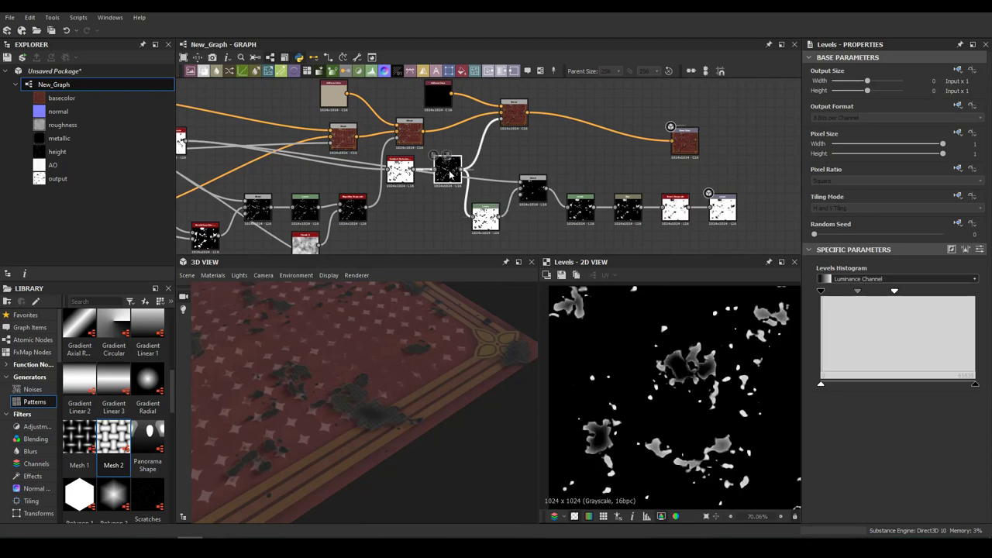
Rewire the chain by dropping a node onto the link, then inspect the burnt edges in 3D.
drag(372, 188, 390, 186)
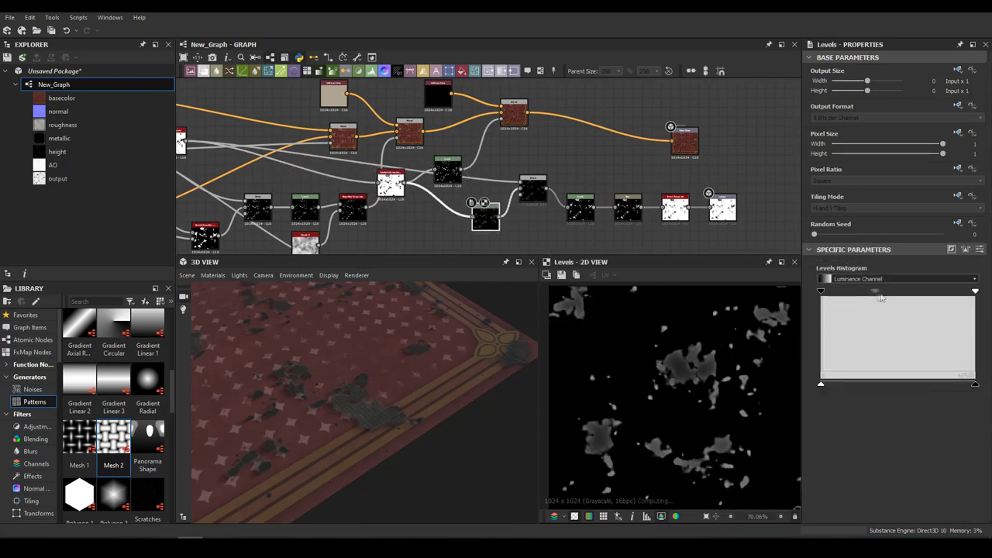
click(674, 208)
click(628, 208)
drag(580, 208, 579, 185)
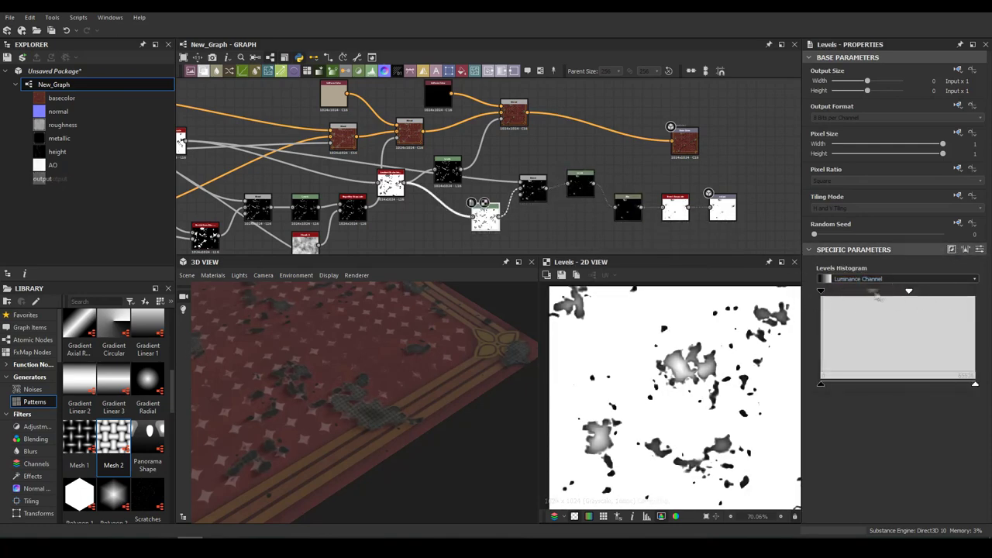
alt+drag(295, 411, 388, 435)
scroll(318, 424, up, 5)
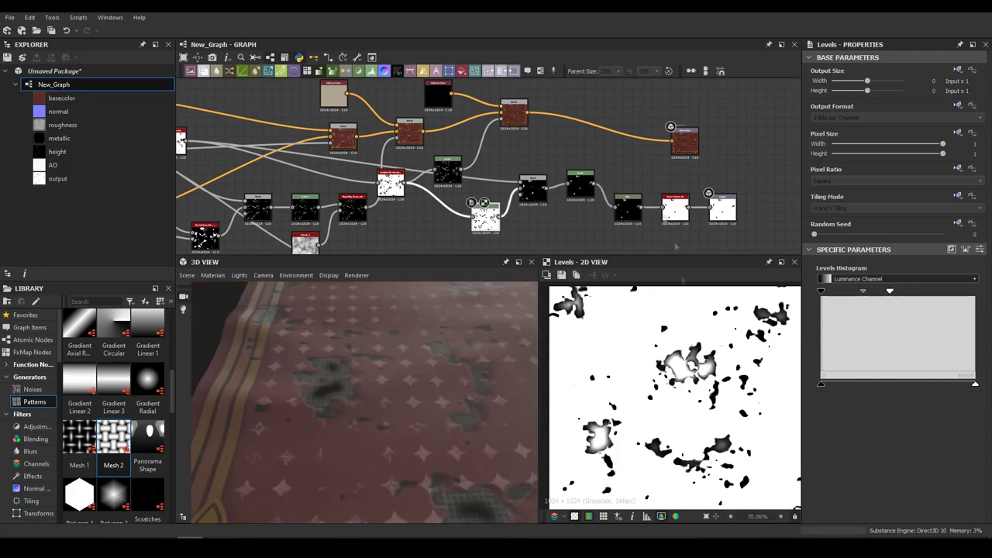
mouse_move(264, 357)
alt+mouse_down()
mouse_move(376, 413)
mouse_move(404, 406)
alt+mouse_up()
scroll(488, 170, down, 3)
scroll(404, 406, down, 4)
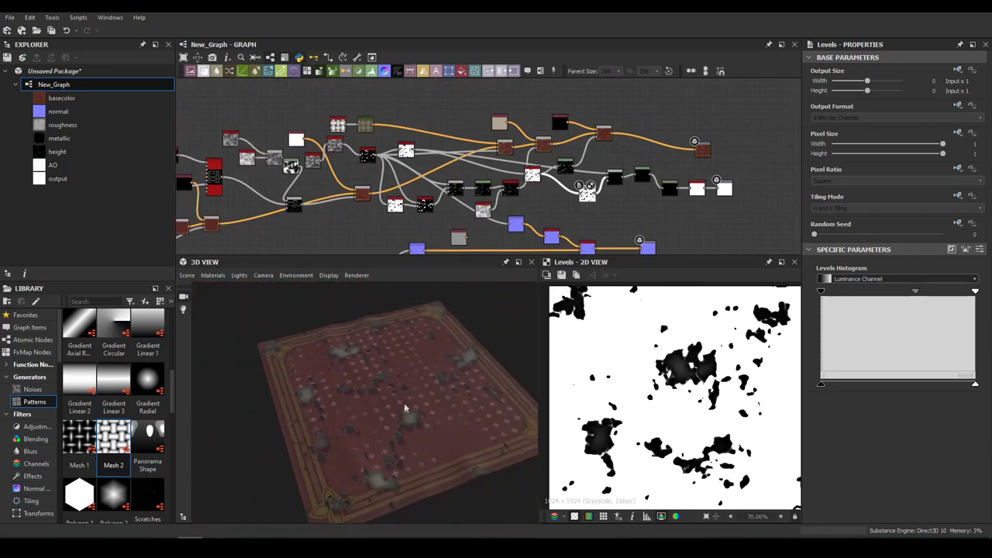
Inspect the roughness chain's Multiply Blend, copy-mode Blend and histogram_scan hole mask.
alt+drag(357, 376, 388, 365)
scroll(465, 163, up, 3)
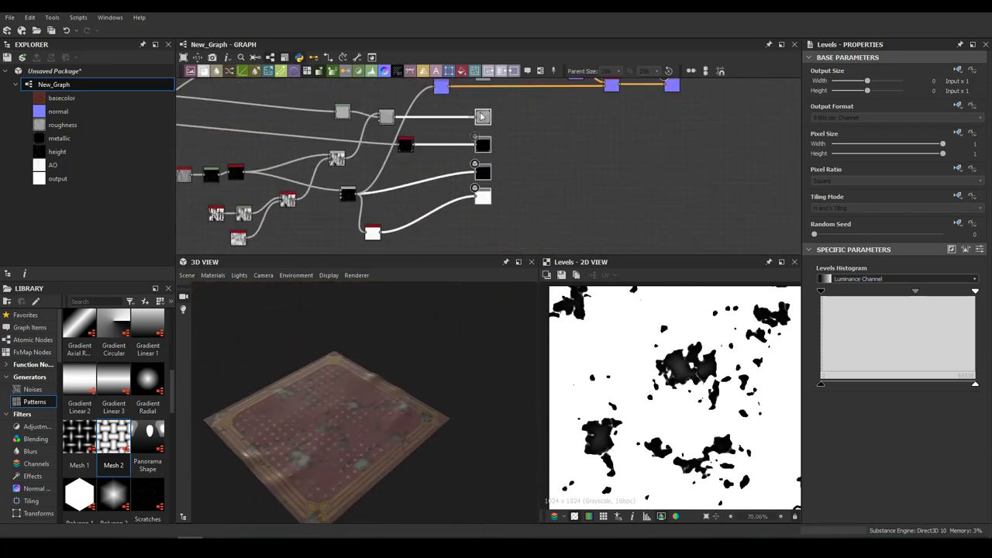
click(481, 115)
click(347, 194)
scroll(356, 198, up, 2)
scroll(377, 203, up, 2)
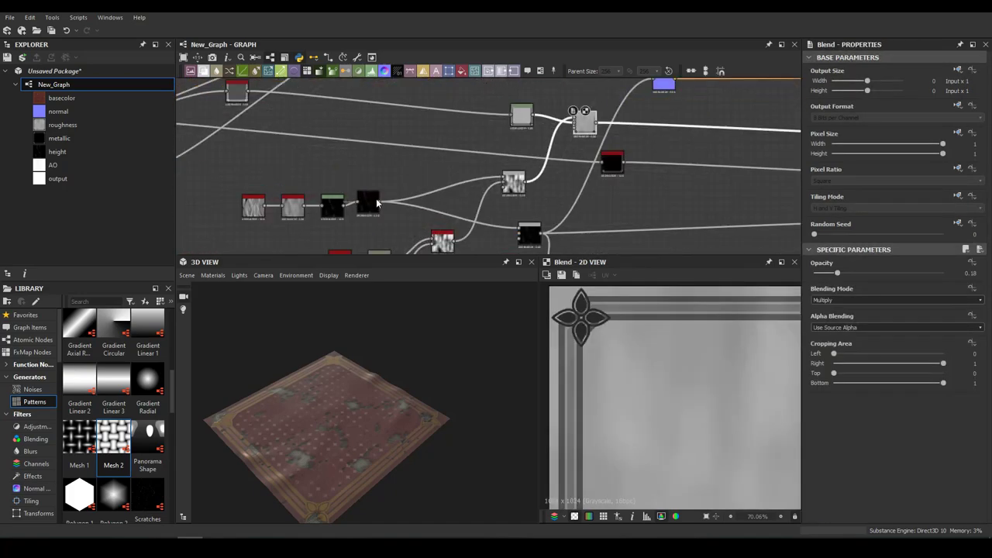
click(517, 202)
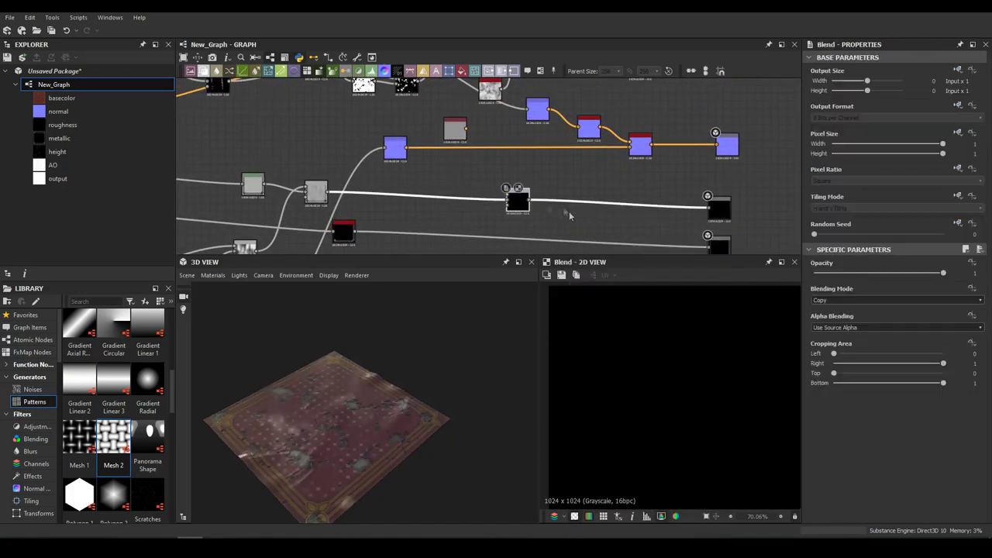
scroll(569, 215, down, 5)
click(567, 109)
scroll(643, 210, up, 3)
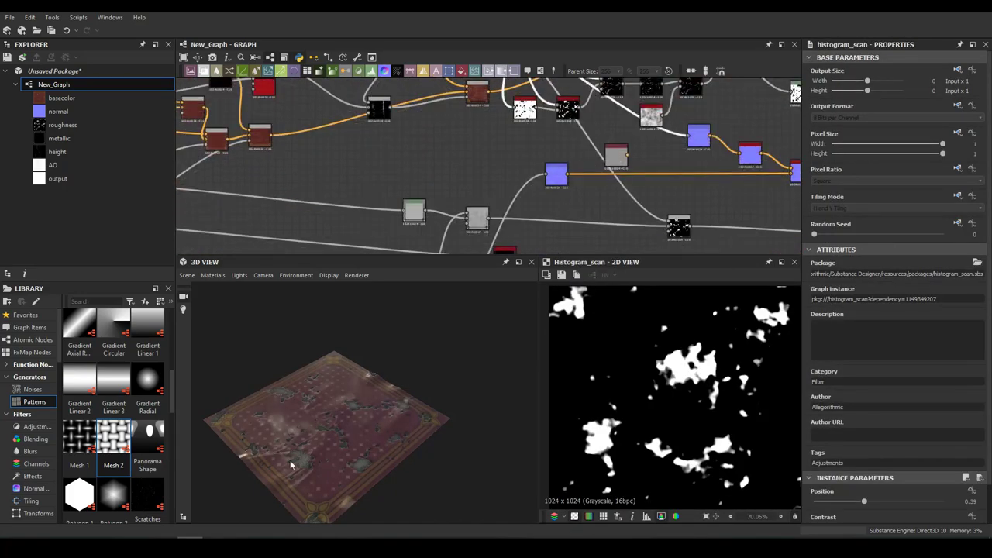
Set the roughness Blend to Add (Linear Dodge) at 0.48 opacity.
drag(290, 465, 310, 403)
middle_drag(543, 194, 504, 142)
click(640, 175)
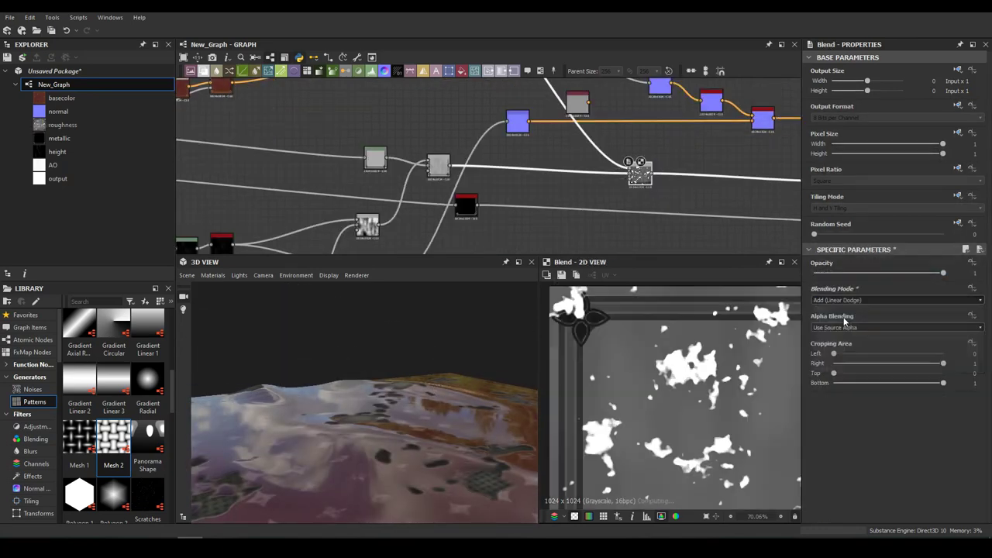
drag(943, 273, 928, 277)
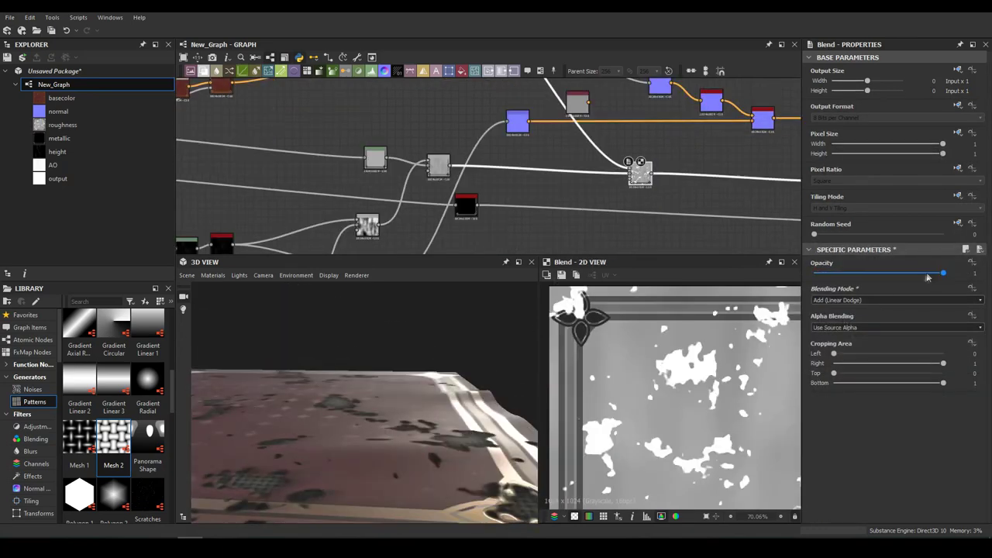
mouse_move(348, 434)
mouse_down()
mouse_move(281, 381)
mouse_move(416, 389)
mouse_move(310, 357)
mouse_up()
scroll(678, 206, down, 3)
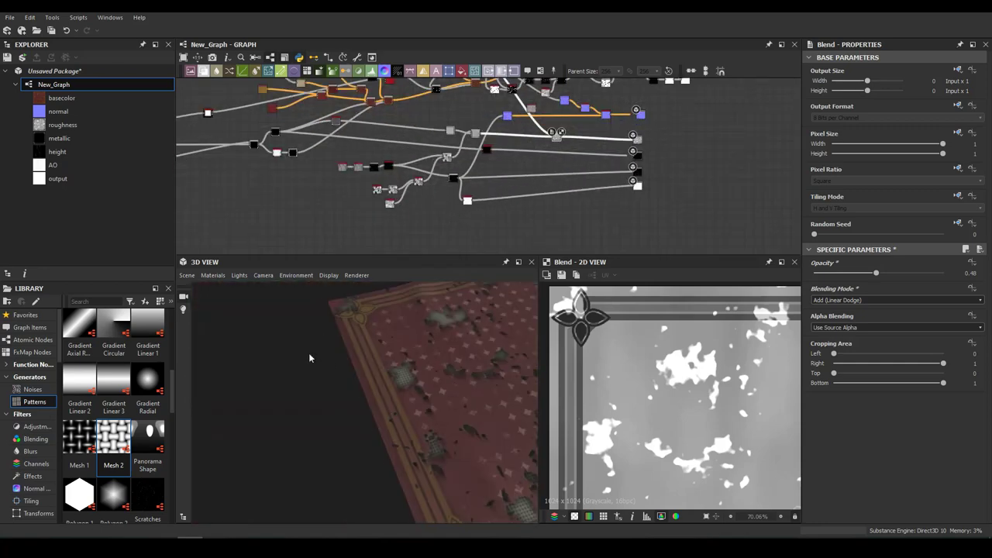
drag(432, 352, 522, 339)
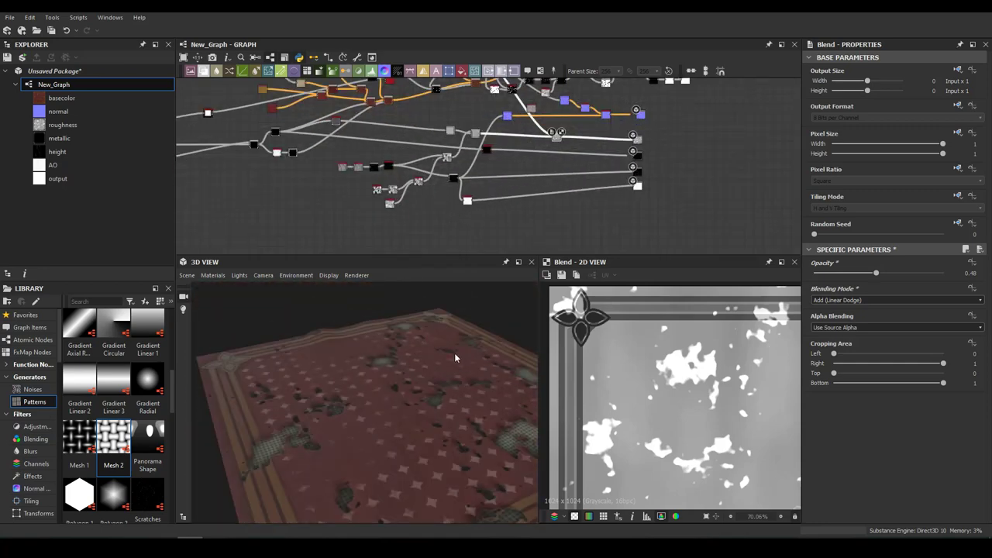